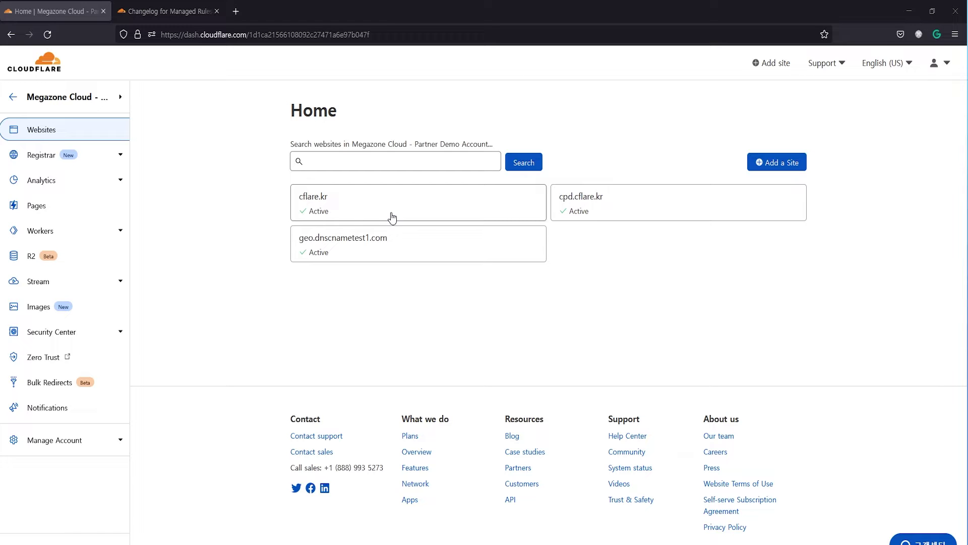
Open the WAF managed rules of the cflare.kr site and show its available managed rulesets.
left_click(392, 217)
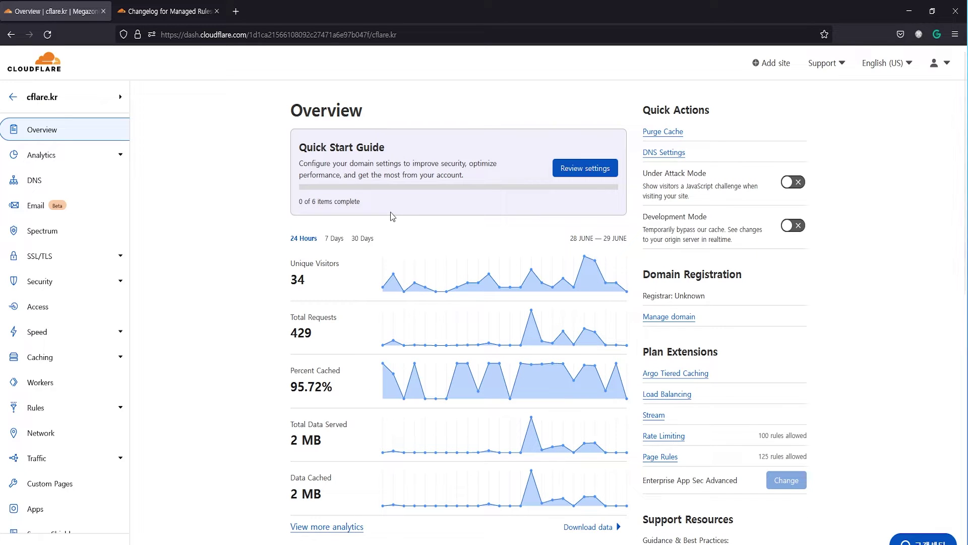
left_click(79, 287)
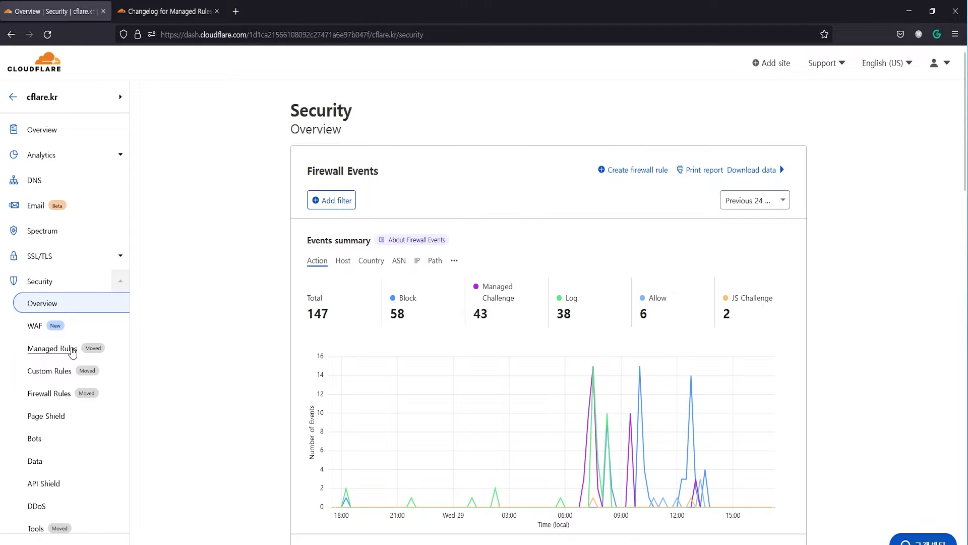
left_click(72, 352)
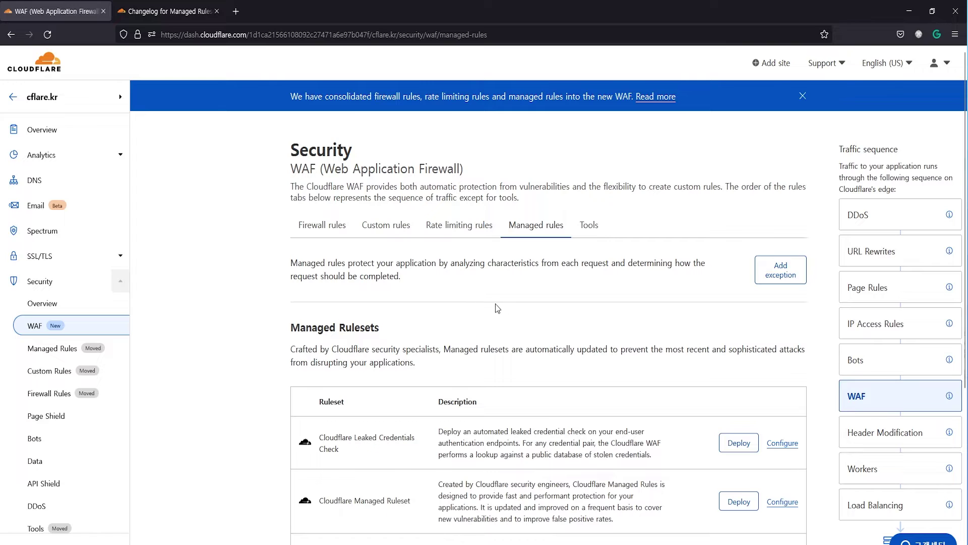
scroll(496, 303, "down", 3)
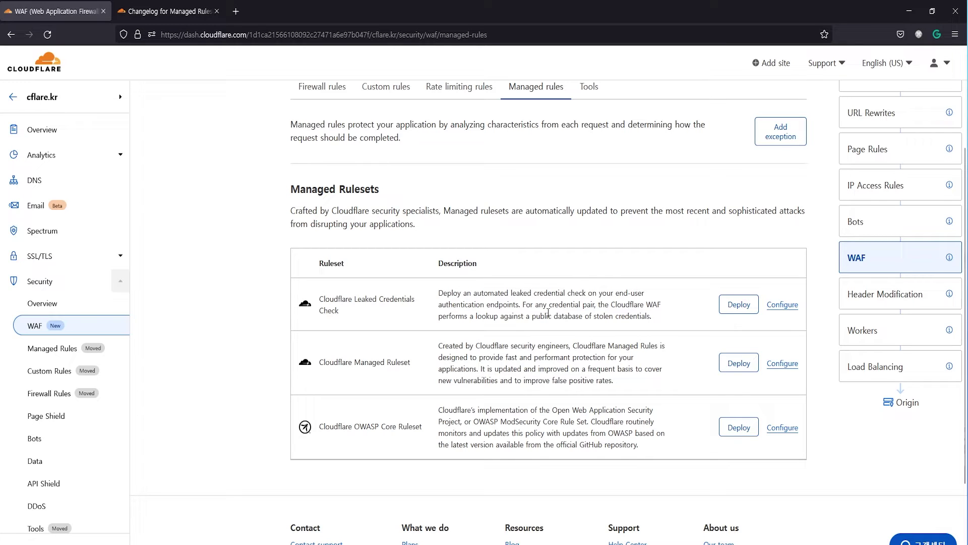
Open the configuration of the Cloudflare OWASP Core Ruleset.
left_click_drag(320, 427, 421, 426)
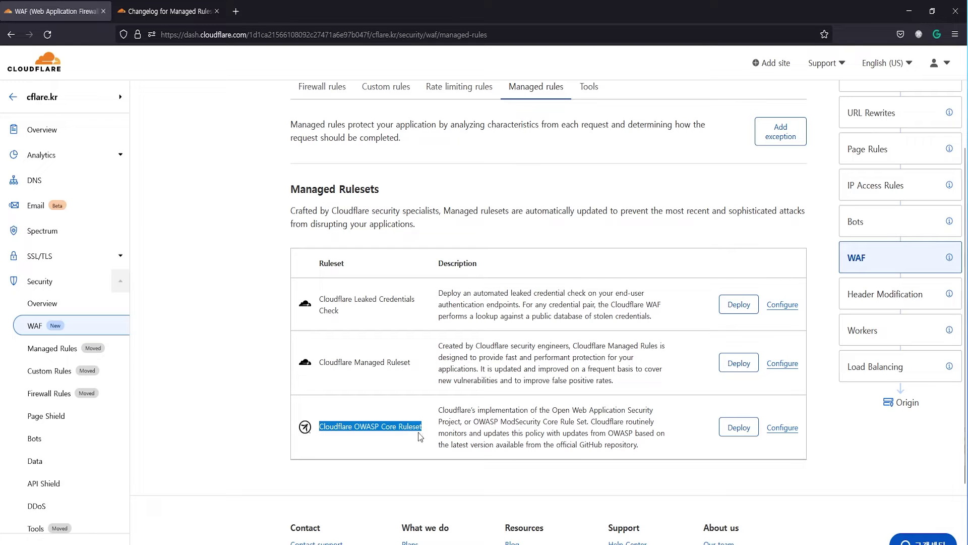
left_click(782, 428)
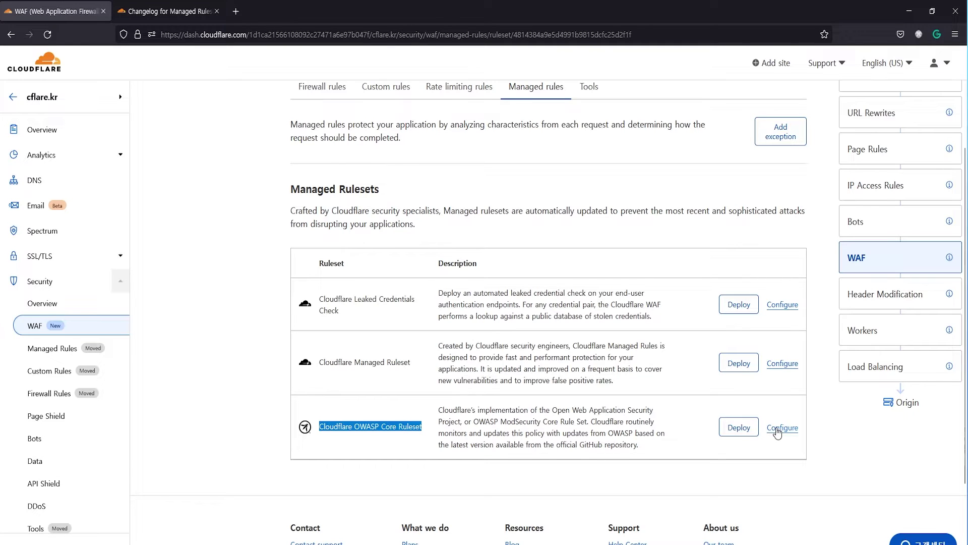
scroll(663, 359, "down", 3)
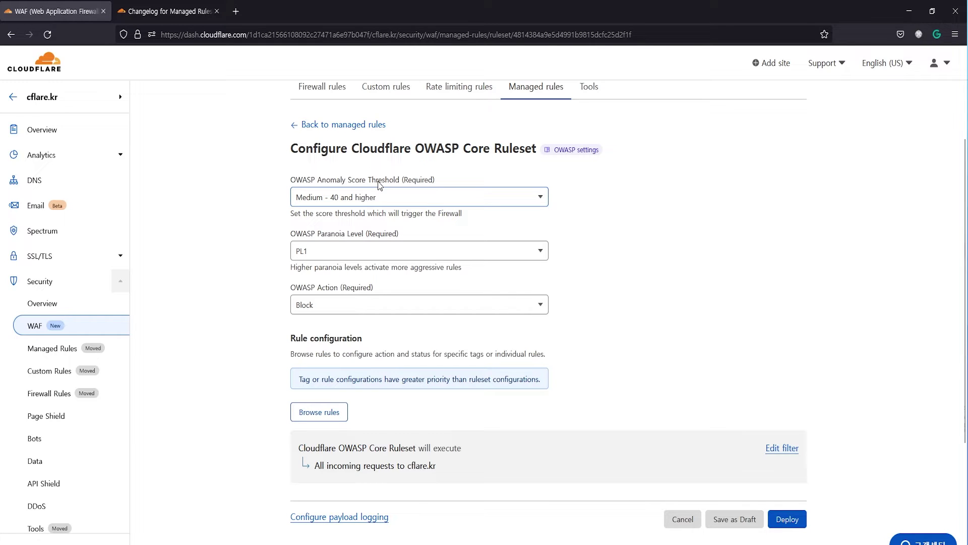
Check the OWASP anomaly score threshold choices, and set the OWASP action to Block and the paranoia level to PL1.
left_click(386, 200)
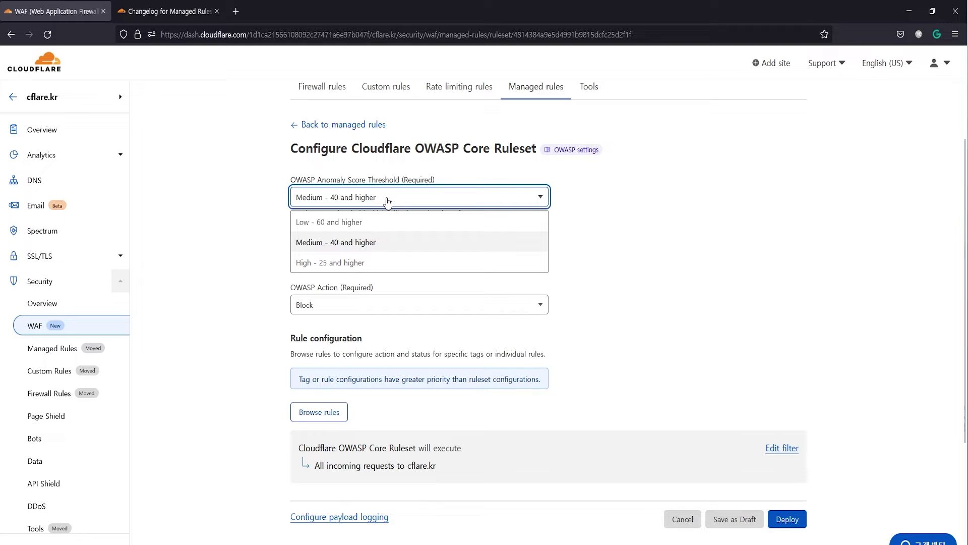
left_click(404, 308)
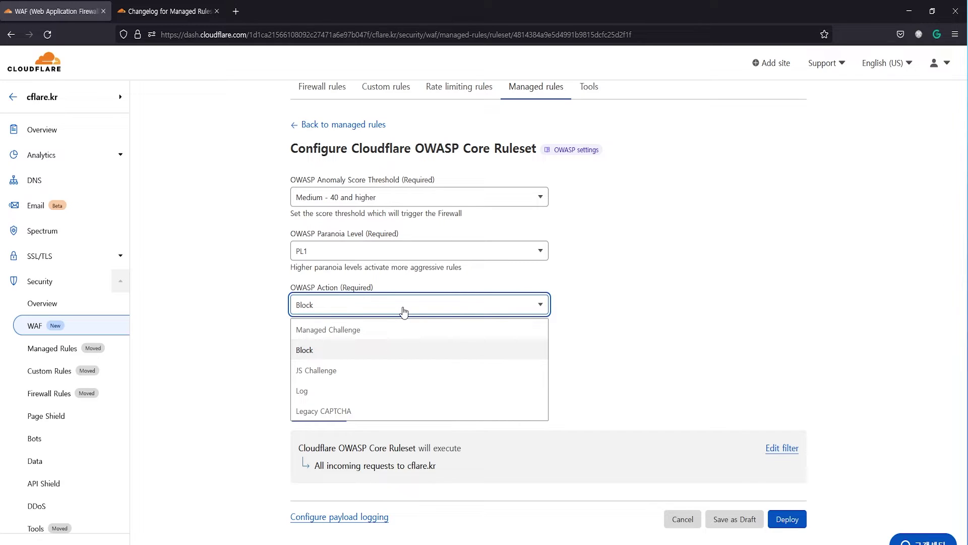
left_click(405, 350)
left_click(549, 336)
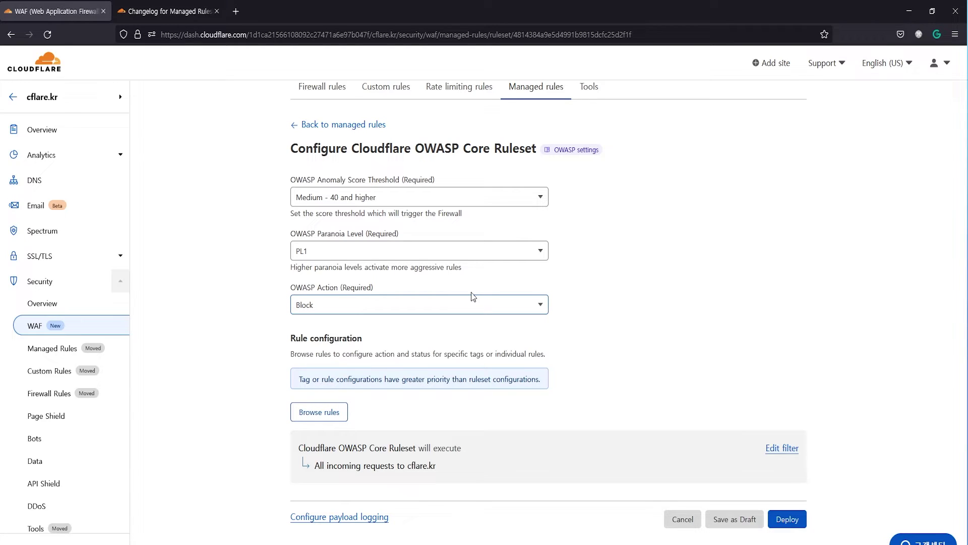
left_click(427, 250)
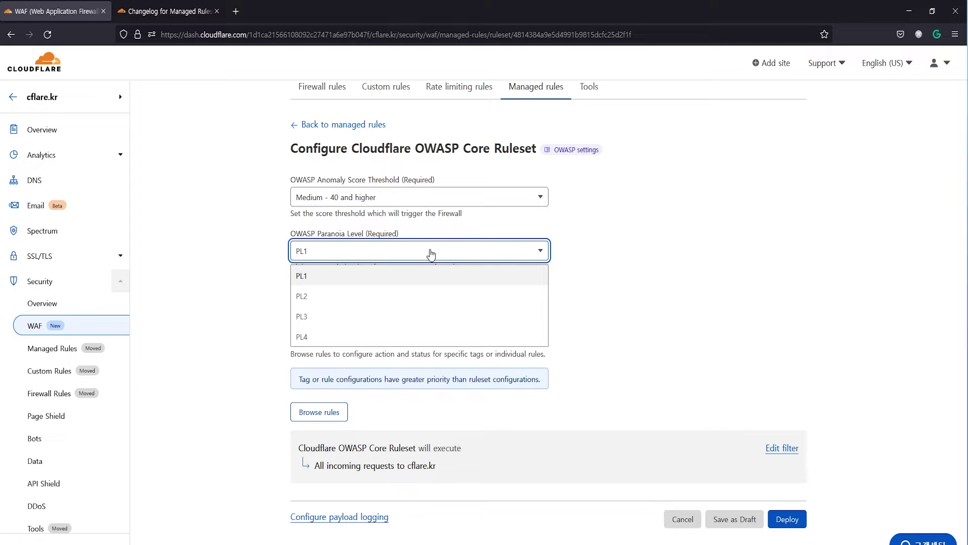
left_click(432, 277)
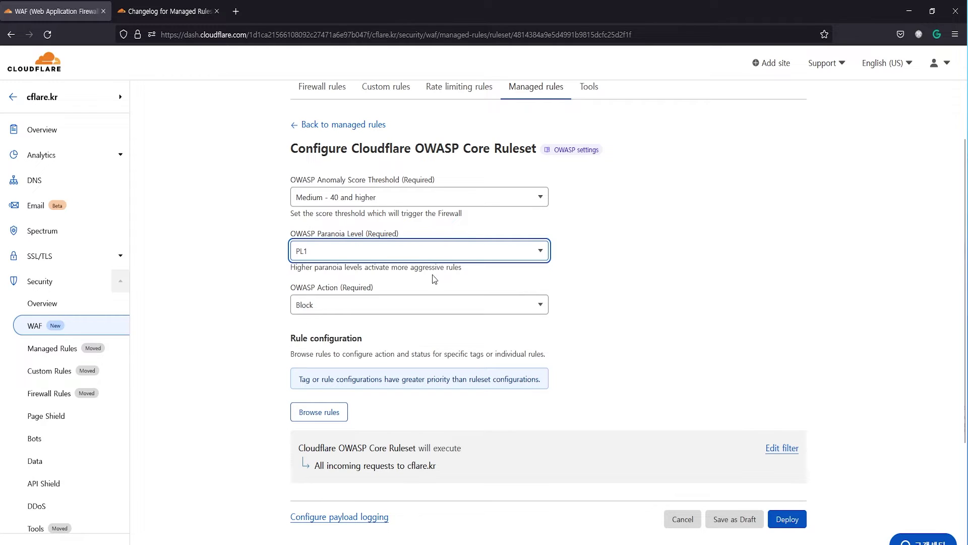
left_click(563, 291)
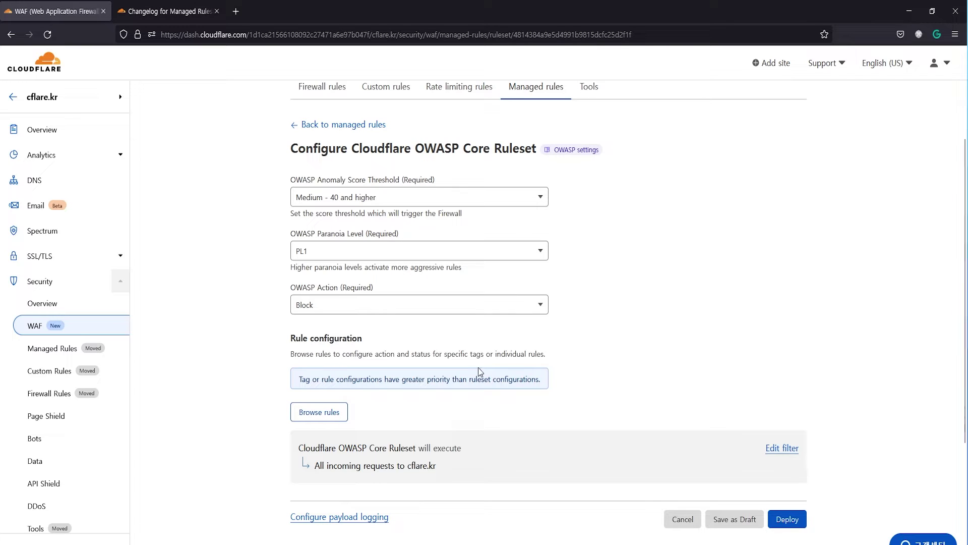
Browse the OWASP Core Ruleset's individual rules and filter them by the attack-protocol tag.
left_click(337, 412)
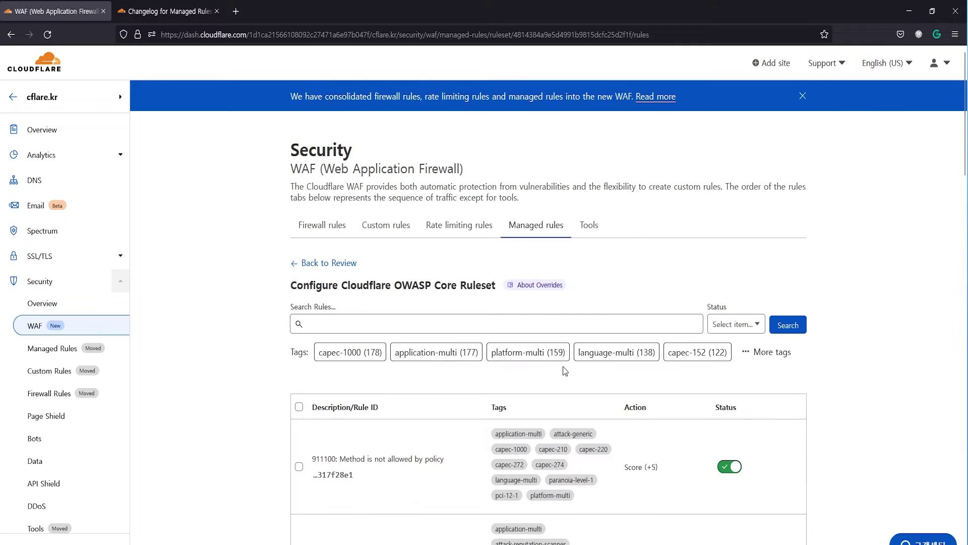
scroll(832, 307, "down", 3)
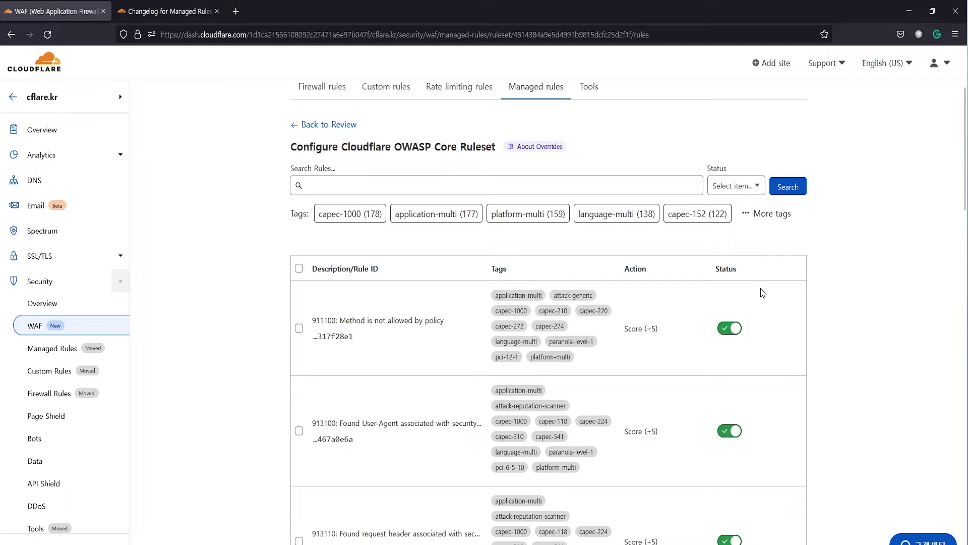
left_click(624, 215)
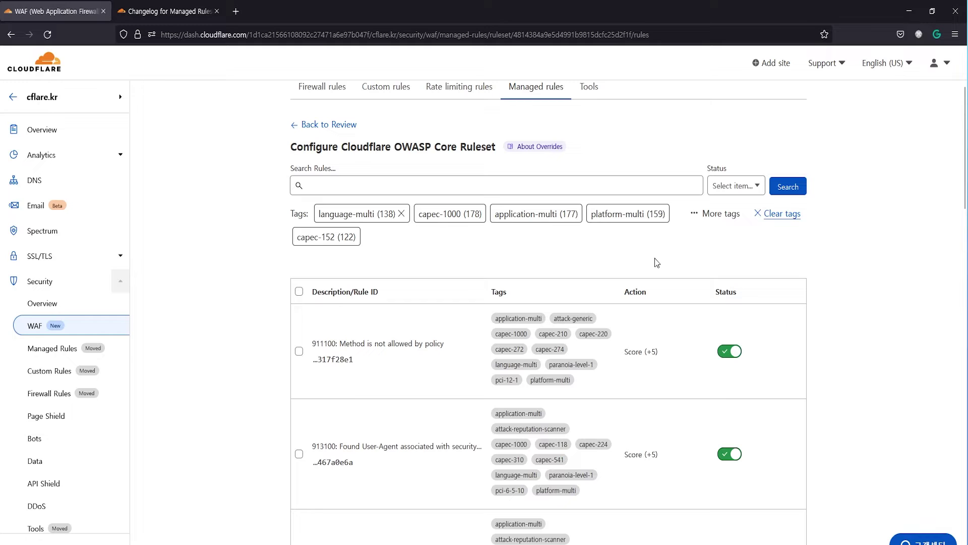
left_click(782, 215)
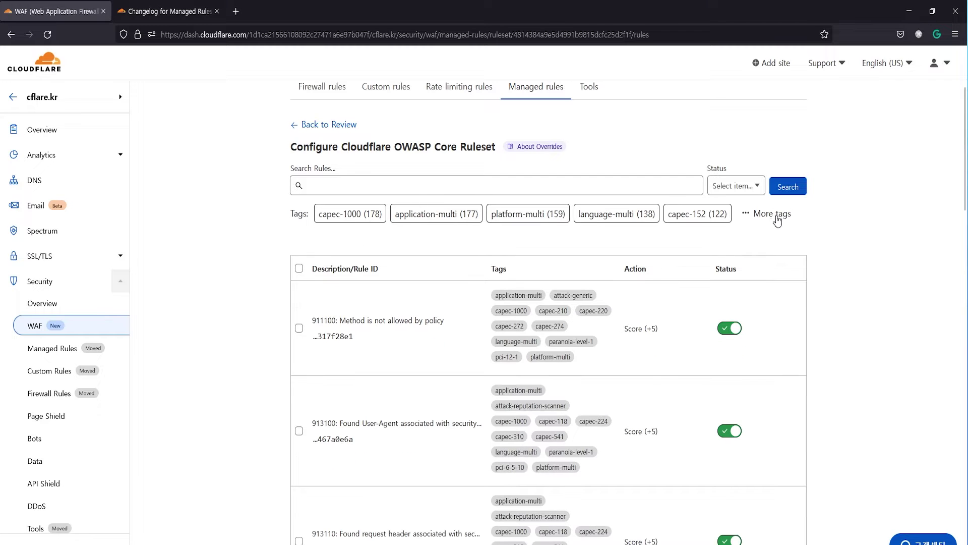
left_click(778, 216)
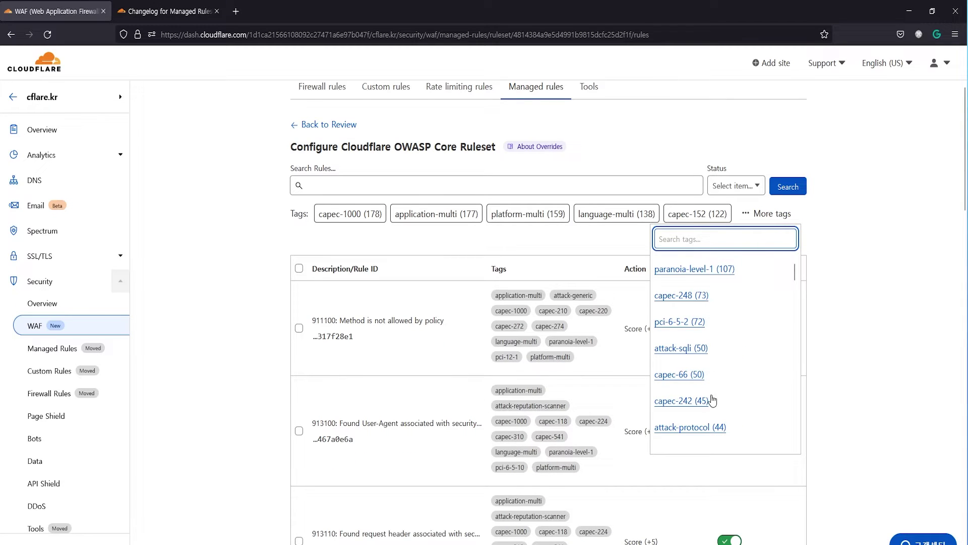
left_click(705, 432)
scroll(797, 324, "down", 2)
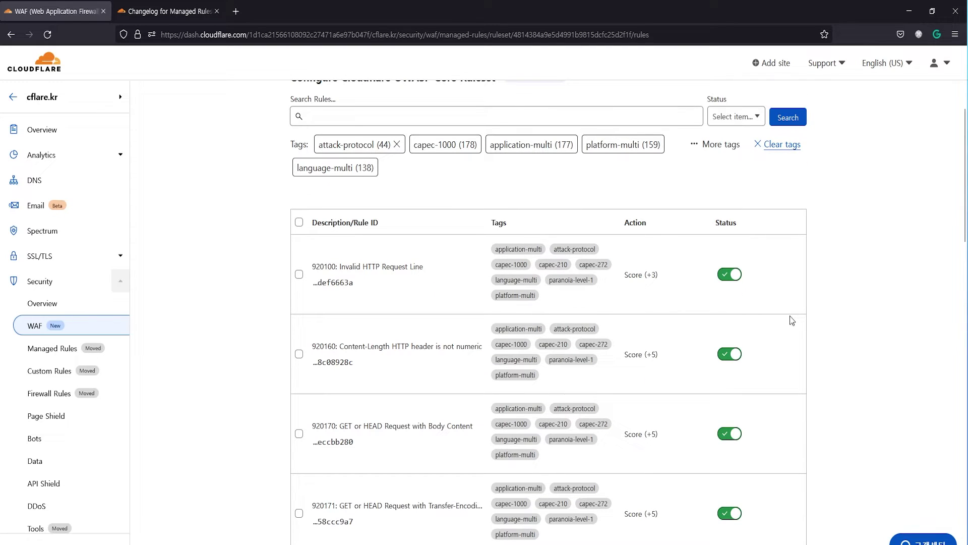
Disable rules 920100 (Invalid HTTP Request Line) and 920160 (Content-Length HTTP header is not numeric).
left_click(735, 275)
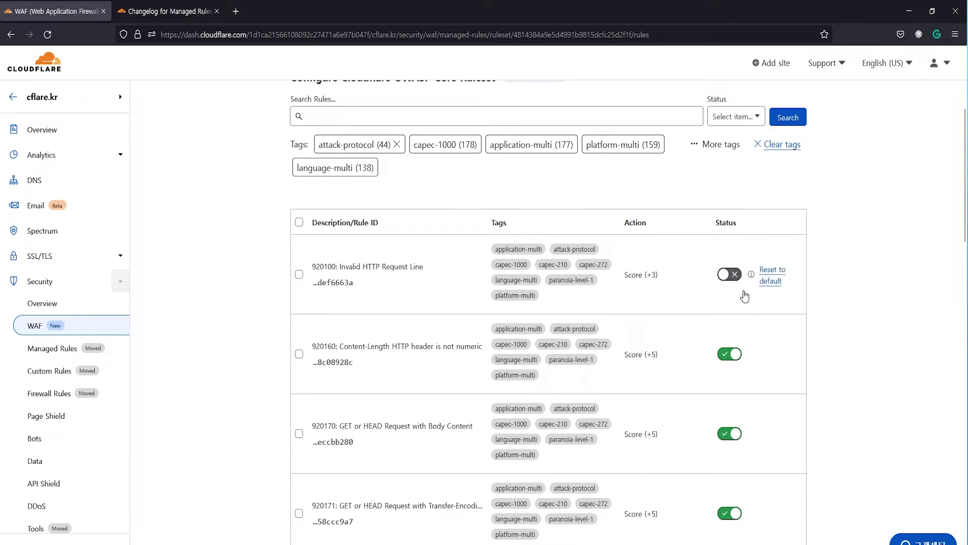
left_click(735, 354)
scroll(796, 335, "down", 10)
scroll(796, 335, "down", 10)
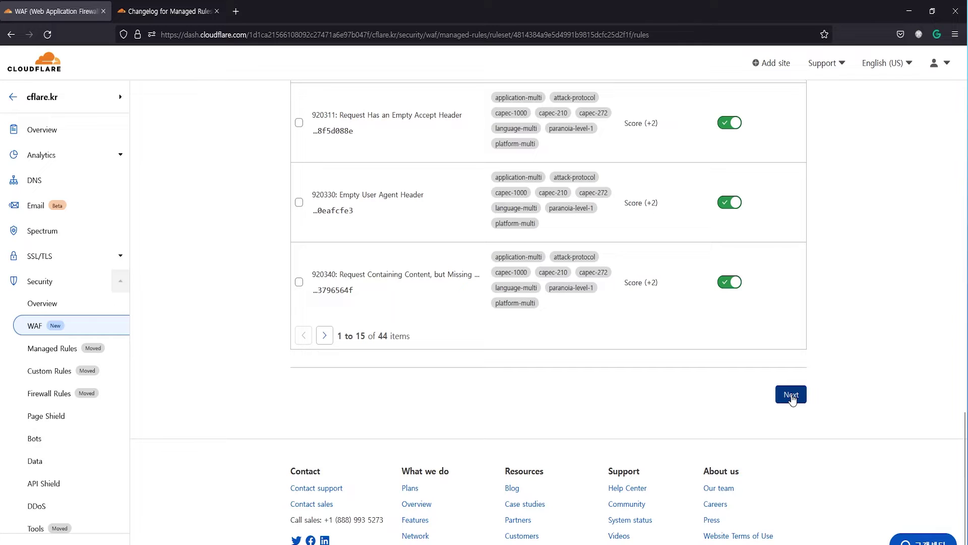
Return to the ruleset review with the rule overrides and deploy the OWASP Core Ruleset for all incoming requests.
left_click(791, 396)
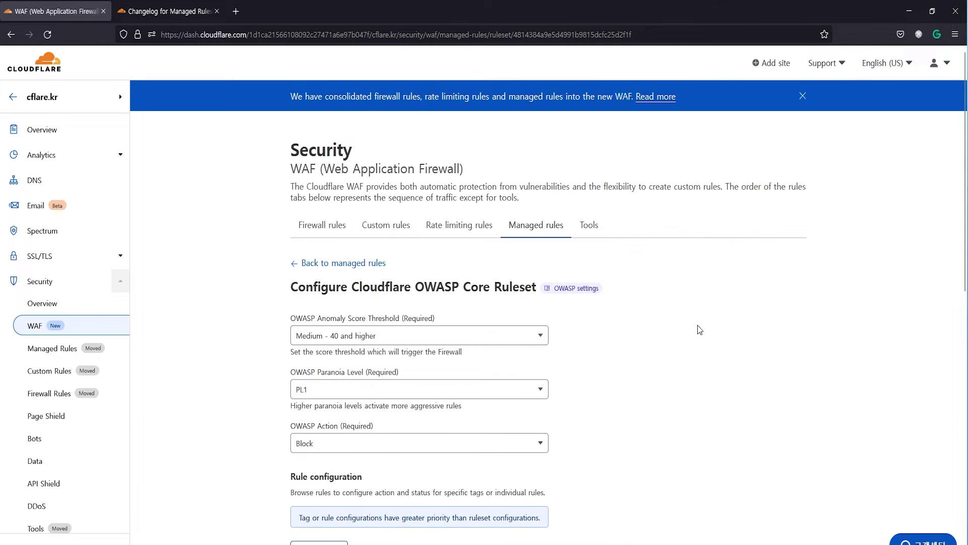
scroll(700, 330, "down", 6)
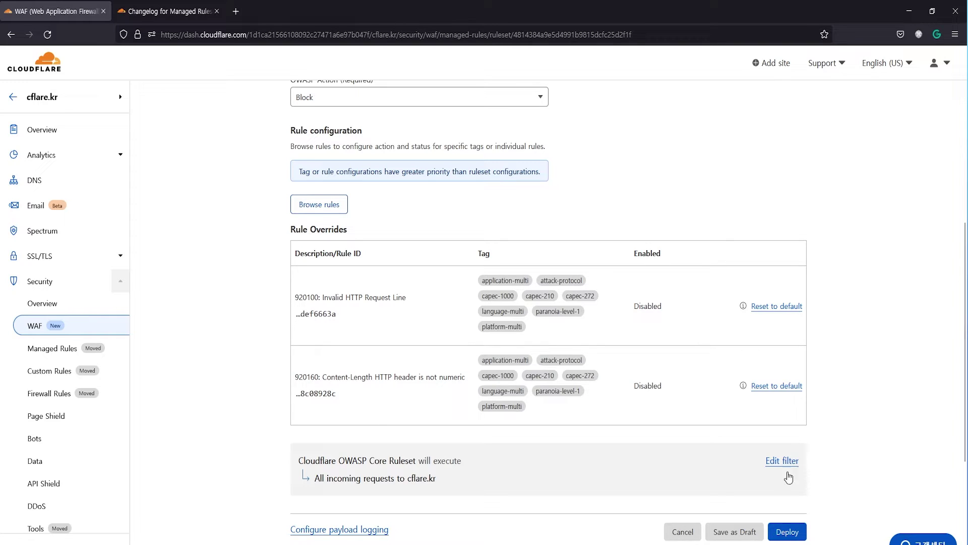
left_click(791, 531)
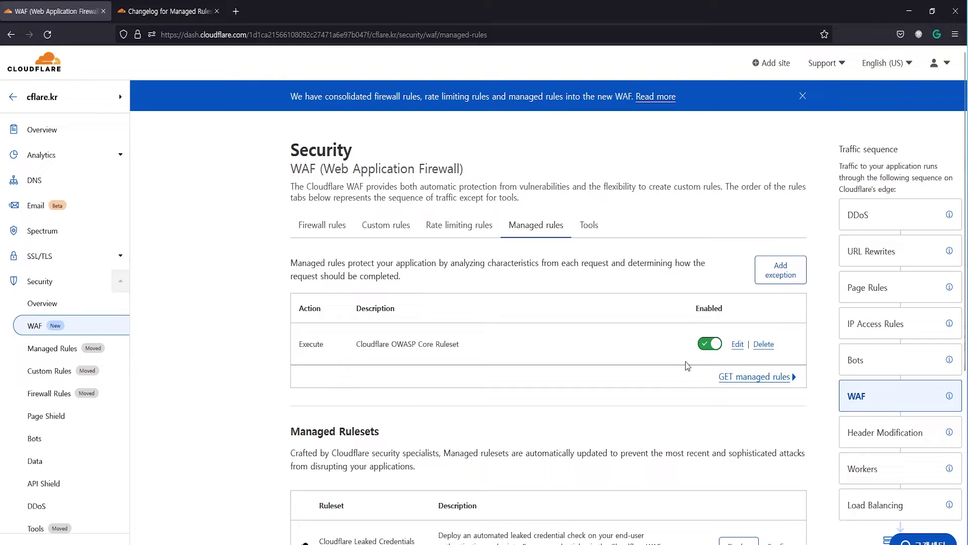
Find the Cloudflare Managed Ruleset among the managed rulesets and highlight its name.
scroll(679, 366, "down", 4)
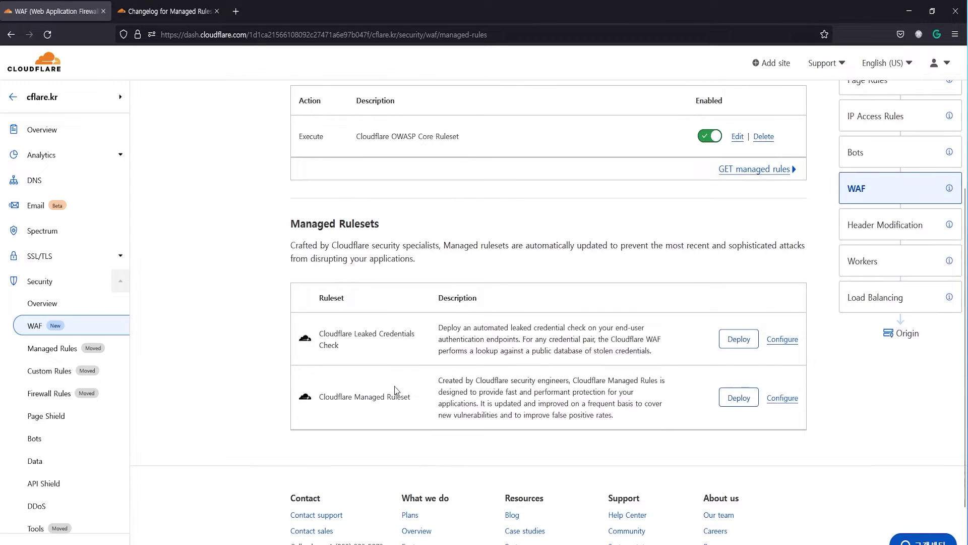
left_click_drag(318, 399, 417, 397)
right_click(418, 398)
left_click(402, 396)
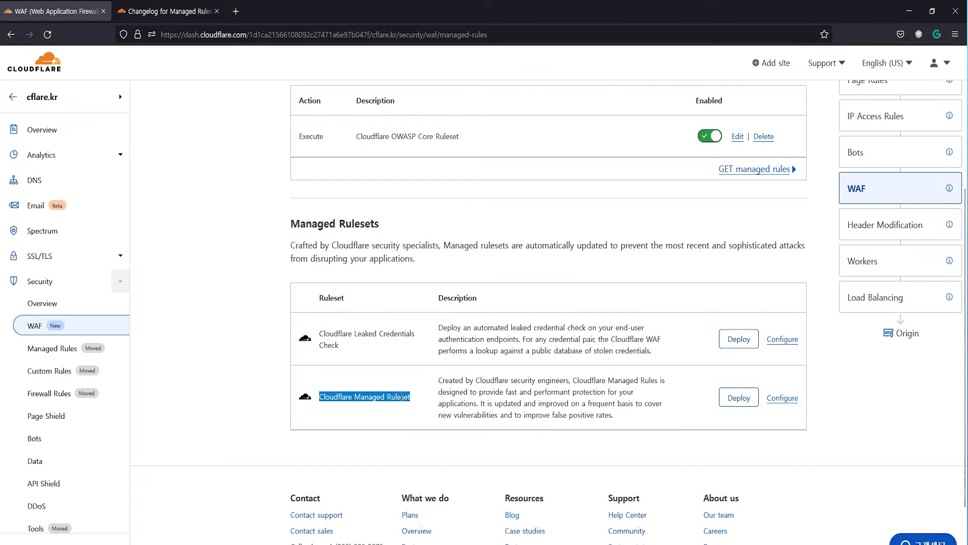
left_click(402, 397)
left_click_drag(323, 396, 412, 402)
Examine the release cycle and dated entries in the Cloudflare Docs changelog for managed rulesets, then return to the dashboard.
left_click(163, 10)
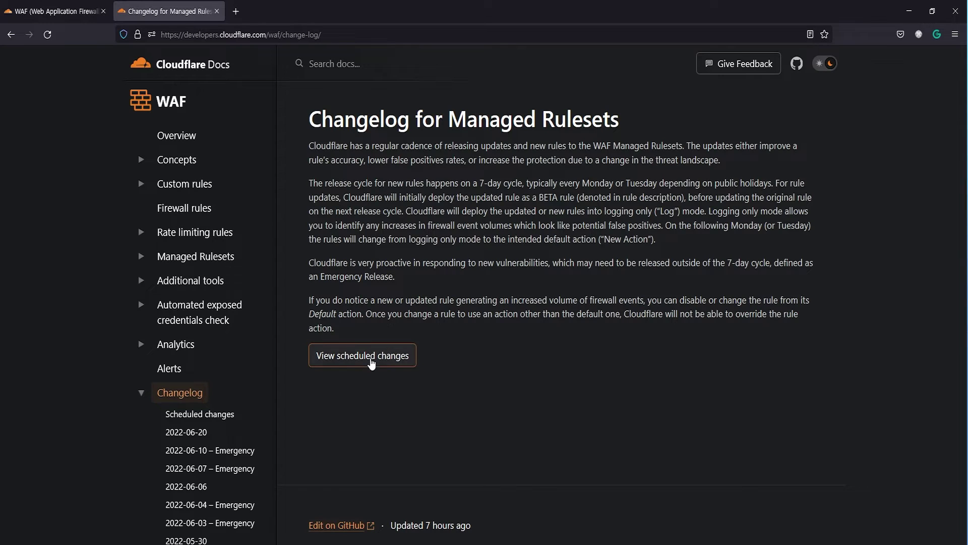
scroll(264, 329, "down", 4)
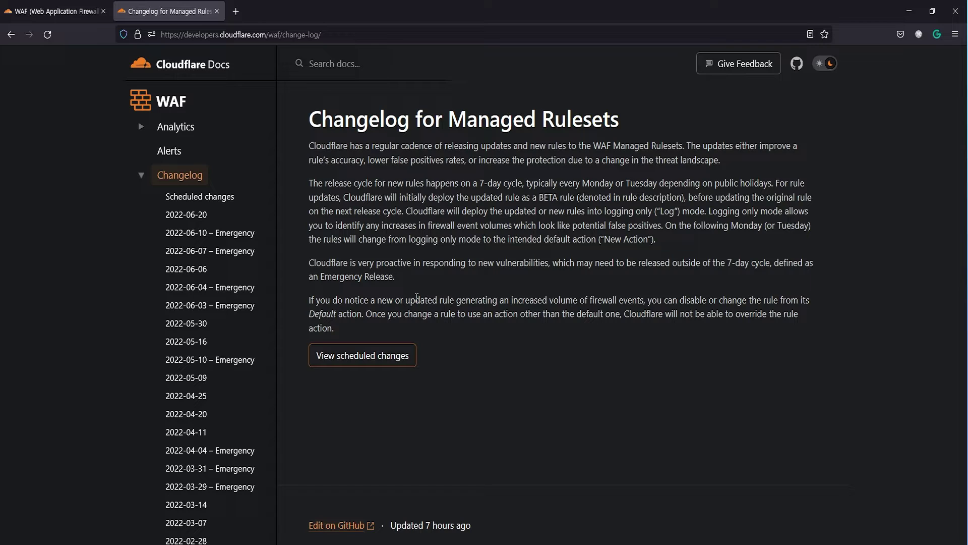
left_click(85, 14)
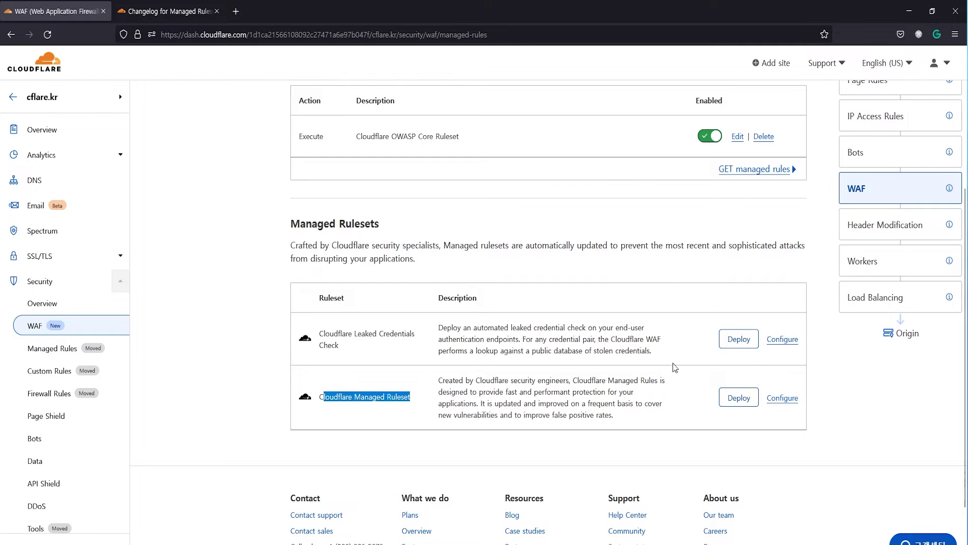
Open the Cloudflare Managed Ruleset configuration and choose Default as the ruleset action.
left_click(783, 398)
scroll(635, 331, "down", 3)
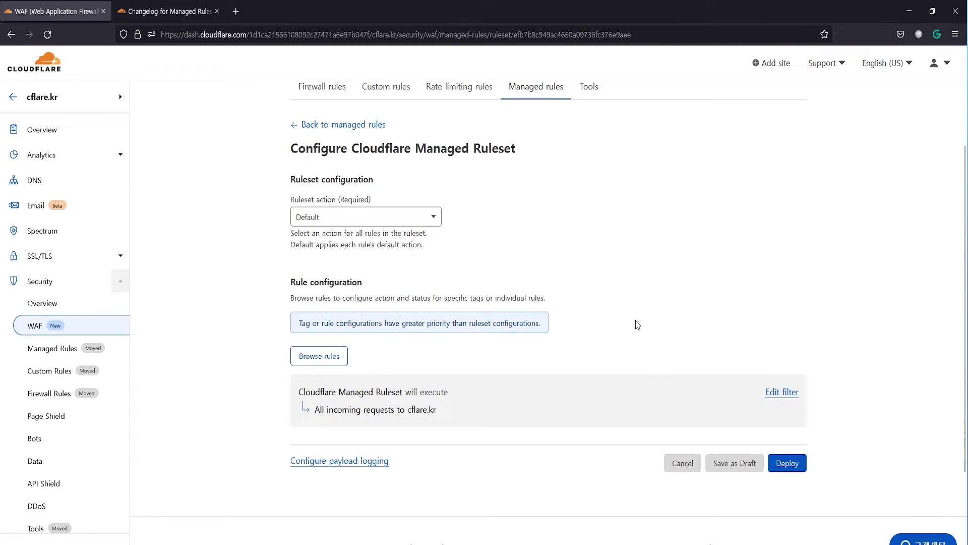
left_click(388, 218)
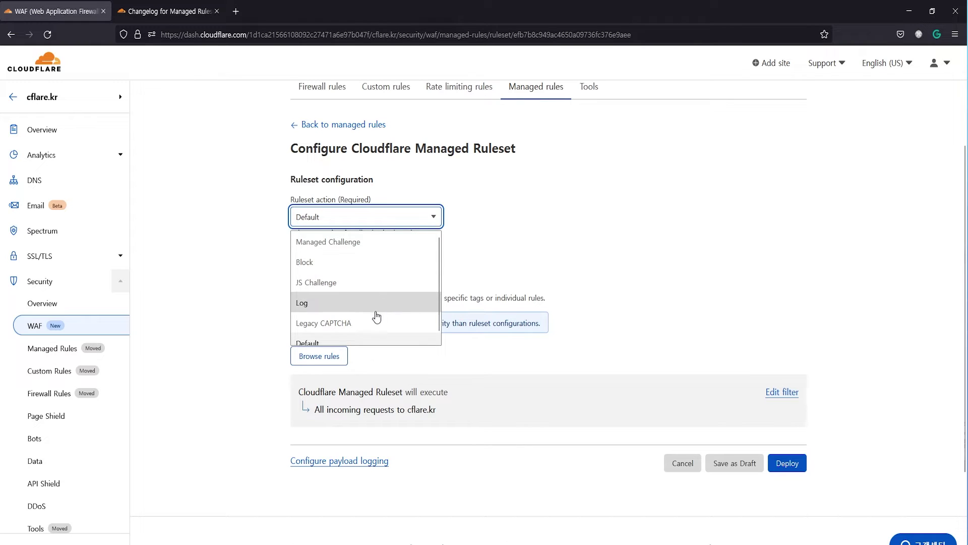
left_click(377, 341)
left_click(541, 346)
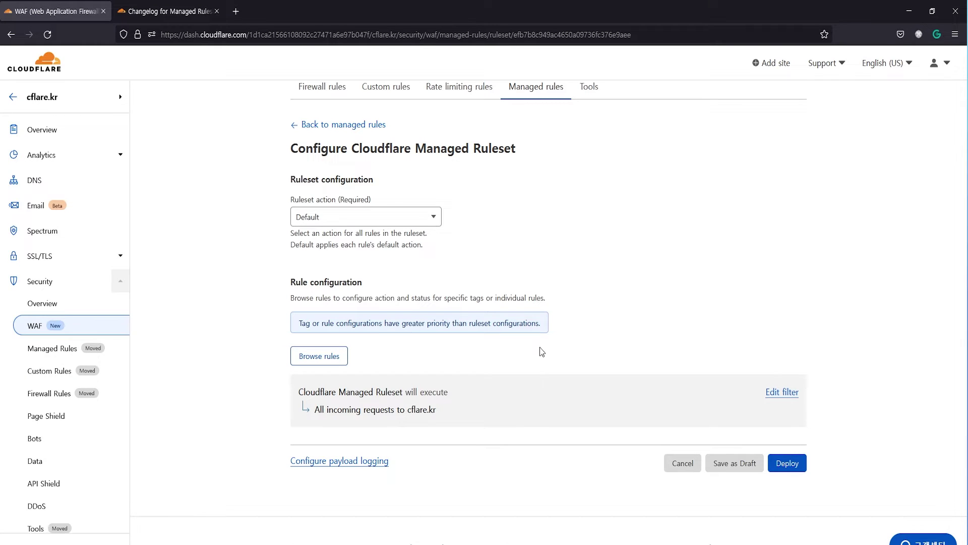
Browse the rules of the Cloudflare Managed Ruleset and search them for log4j.
left_click(317, 356)
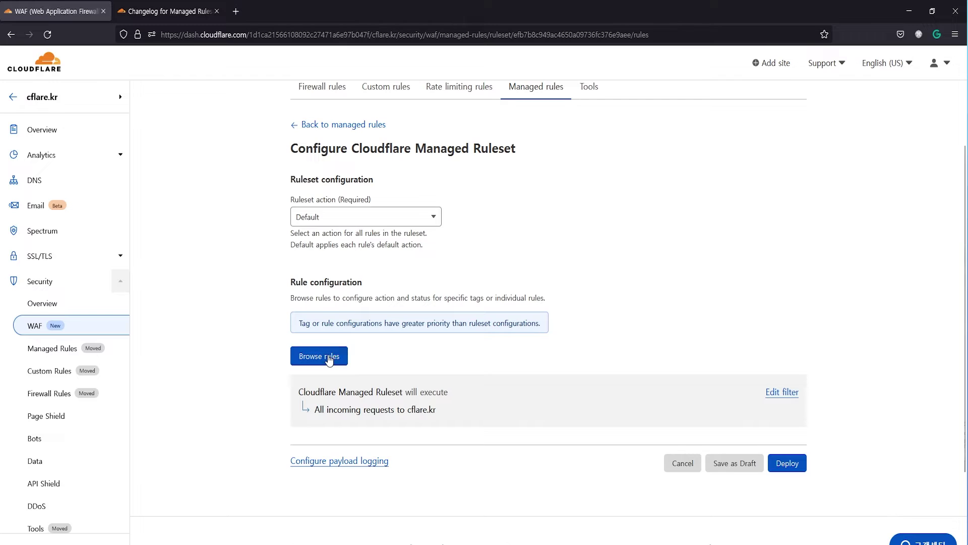
scroll(540, 316, "down", 5)
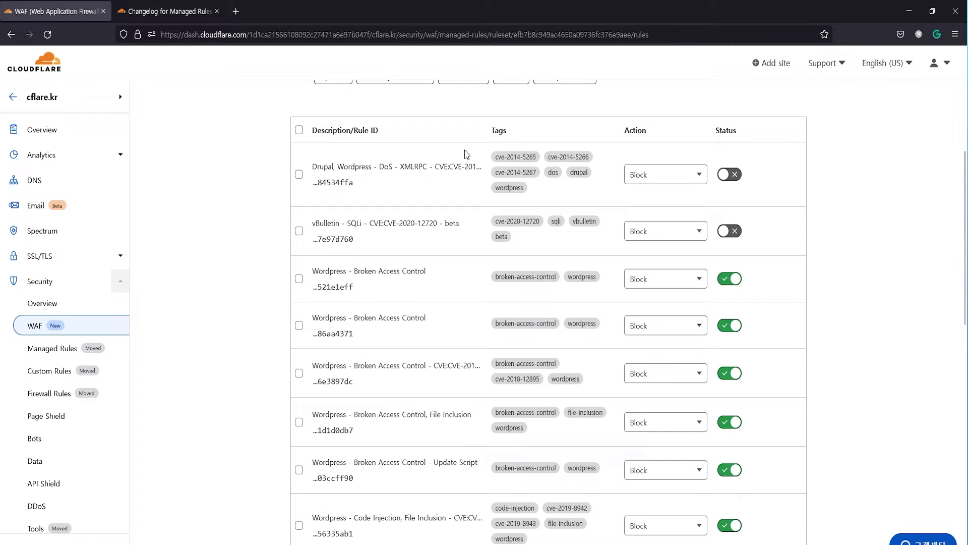
scroll(495, 226, "up", 3)
scroll(495, 226, "up", 2)
left_click(466, 254)
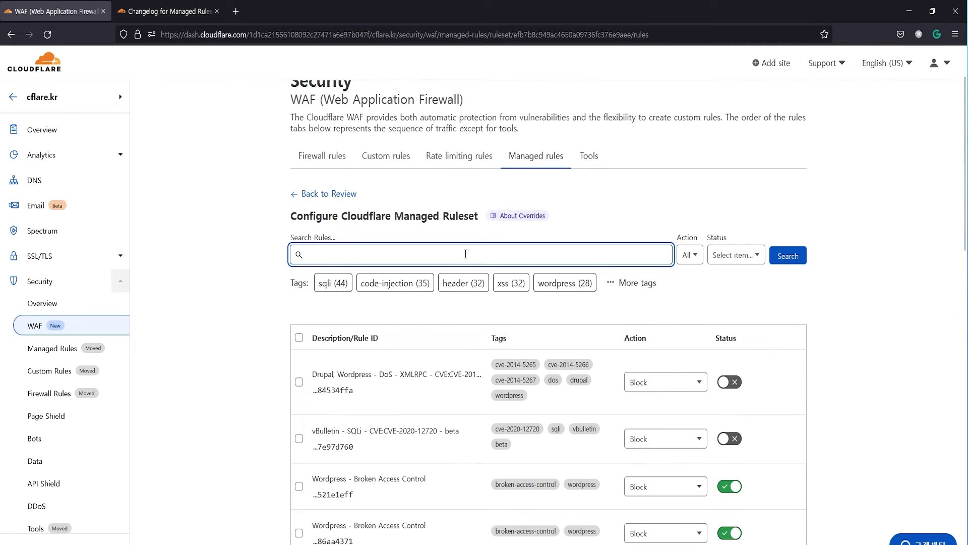
type("log4j")
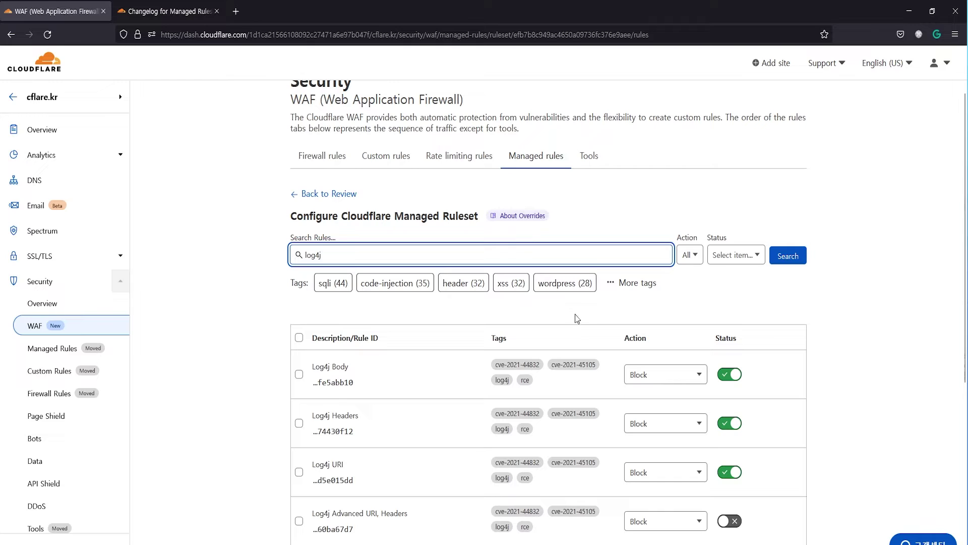
Disable the Log4j Body and Log4j Headers rules in the filtered rule list.
scroll(654, 306, "down", 2)
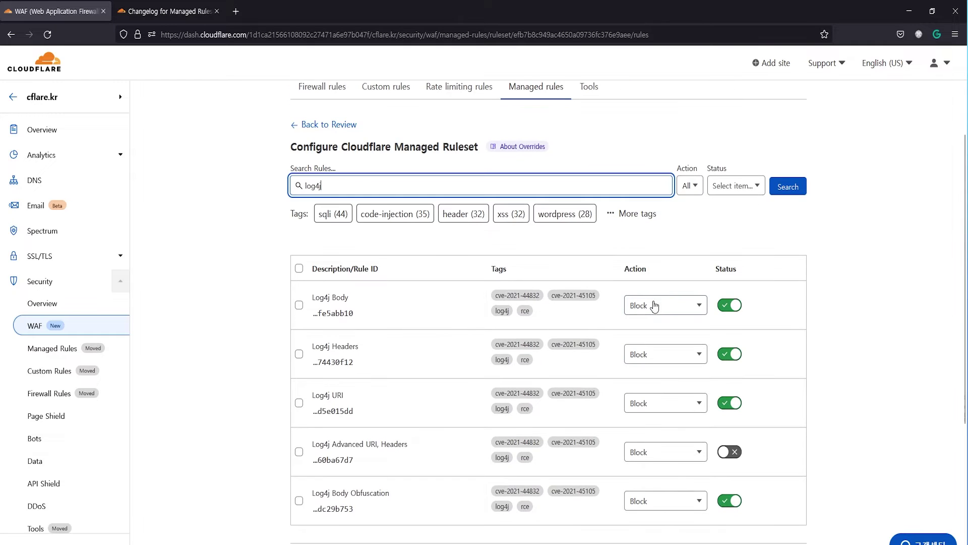
left_click(726, 308)
left_click(728, 359)
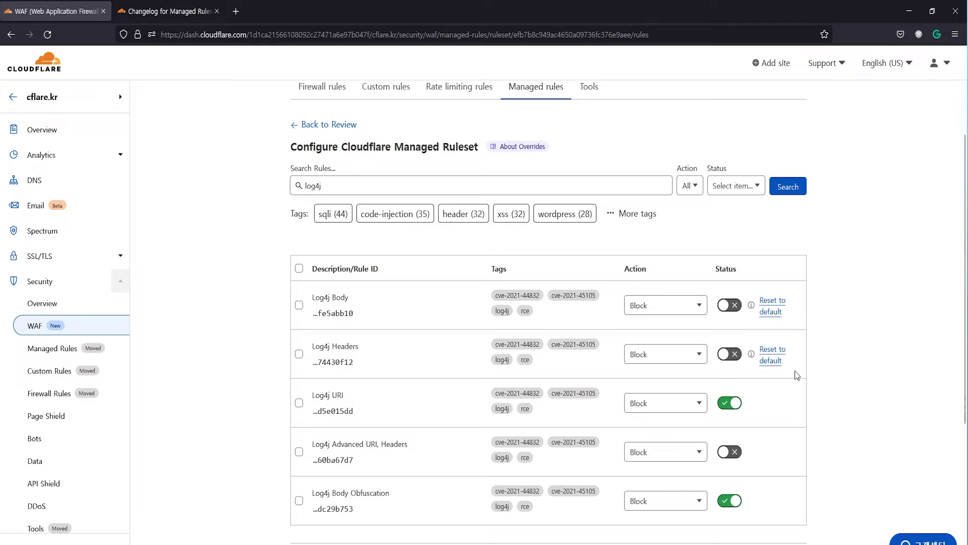
scroll(802, 366, "down", 4)
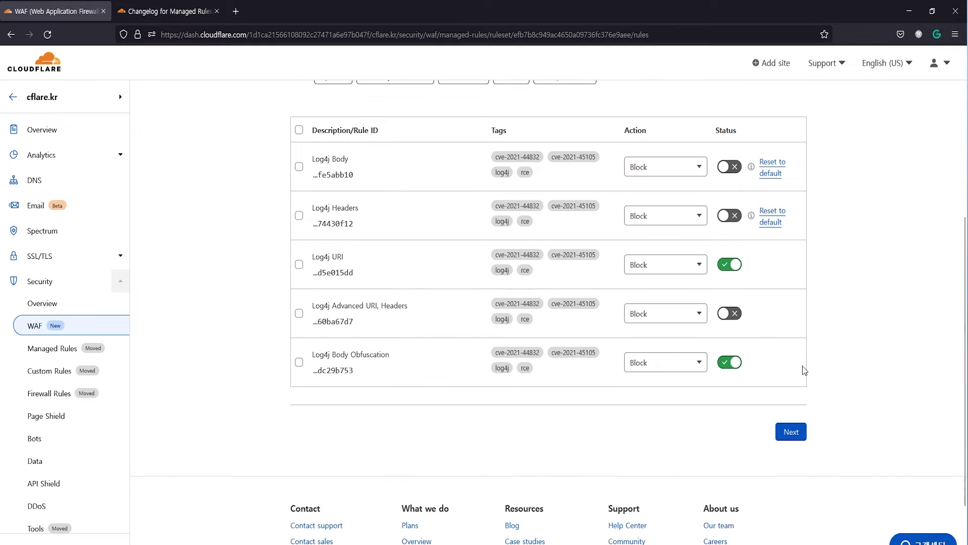
Return to the ruleset review with the Log4j overrides and deploy the Cloudflare Managed Ruleset for all incoming requests.
left_click(791, 433)
scroll(795, 359, "down", 2)
scroll(795, 358, "down", 2)
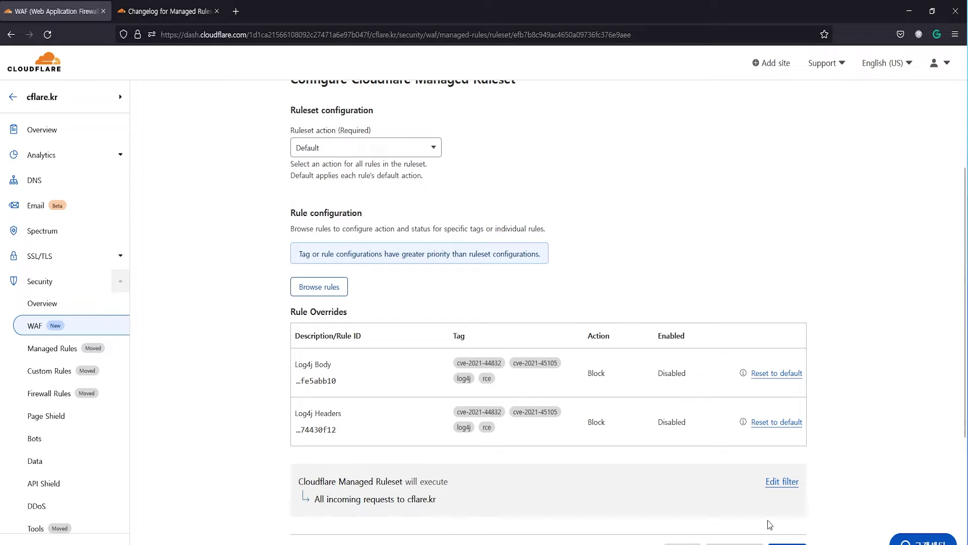
scroll(768, 519, "down", 4)
left_click(781, 417)
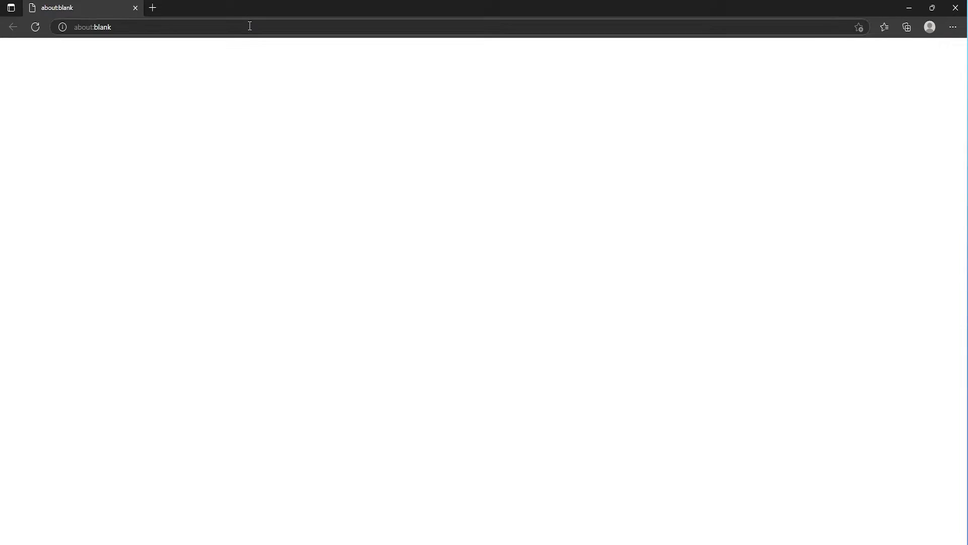
Switch to the Microsoft Edge browser and load demo.cflare.kr from its blank page.
left_click(249, 26)
type("demo")
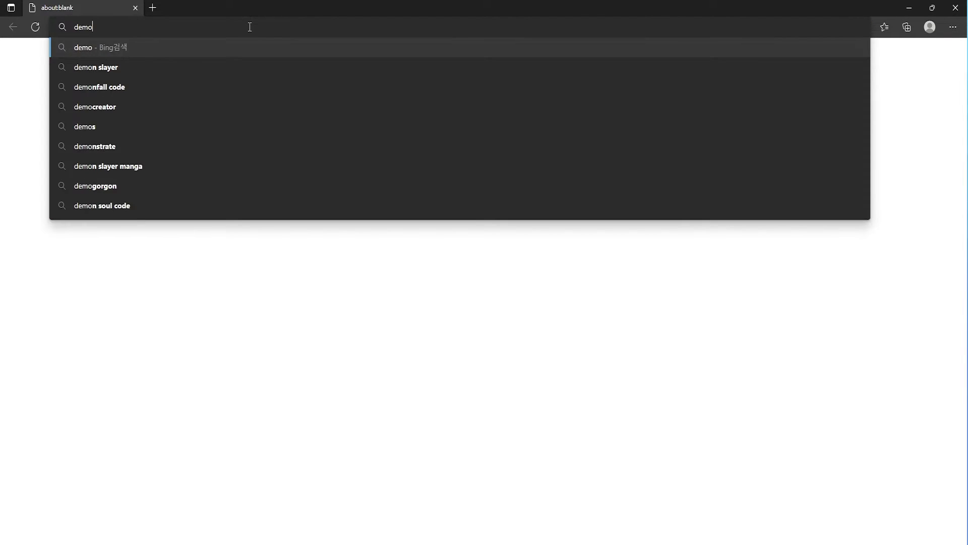
type(".cflare.kr")
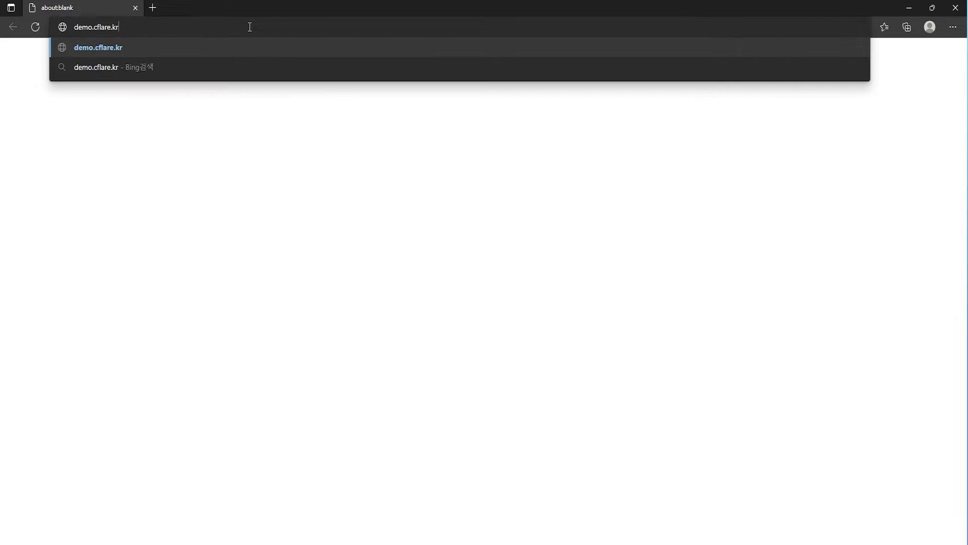
key("Return")
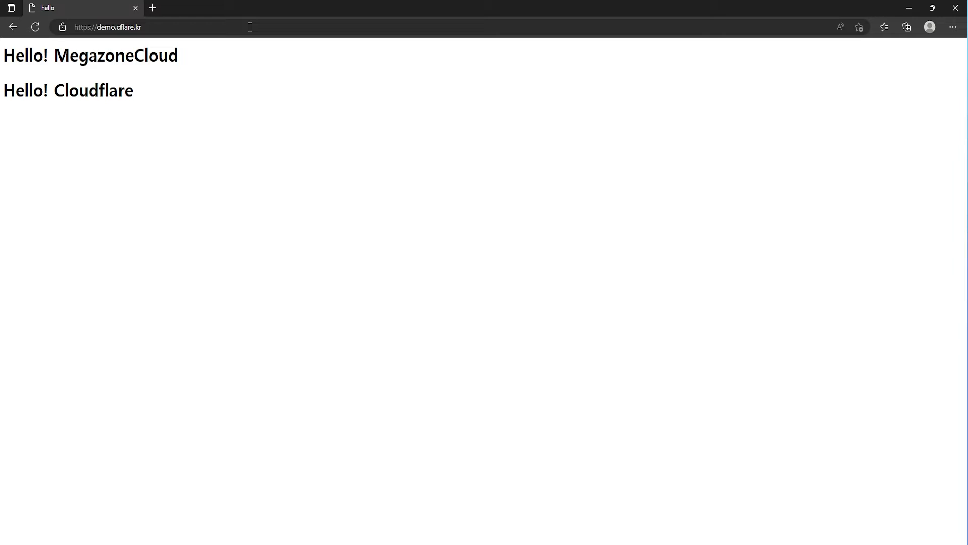
Open the loaded demo.cflare.kr address for editing with the cursor at its end.
left_click(249, 27)
key("End")
key("shift+Left")
key("shift+Left")
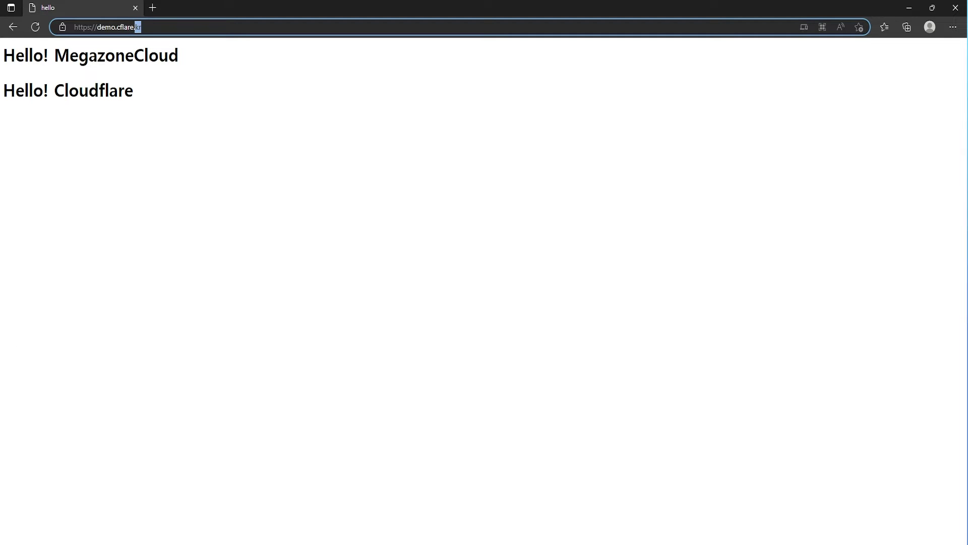
key("alt+Tab")
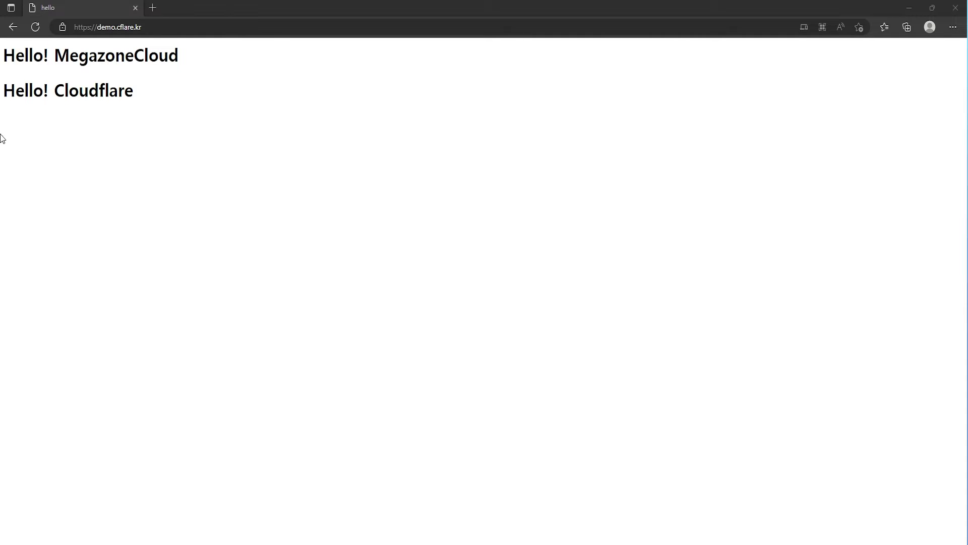
left_click(164, 27)
left_click(166, 27)
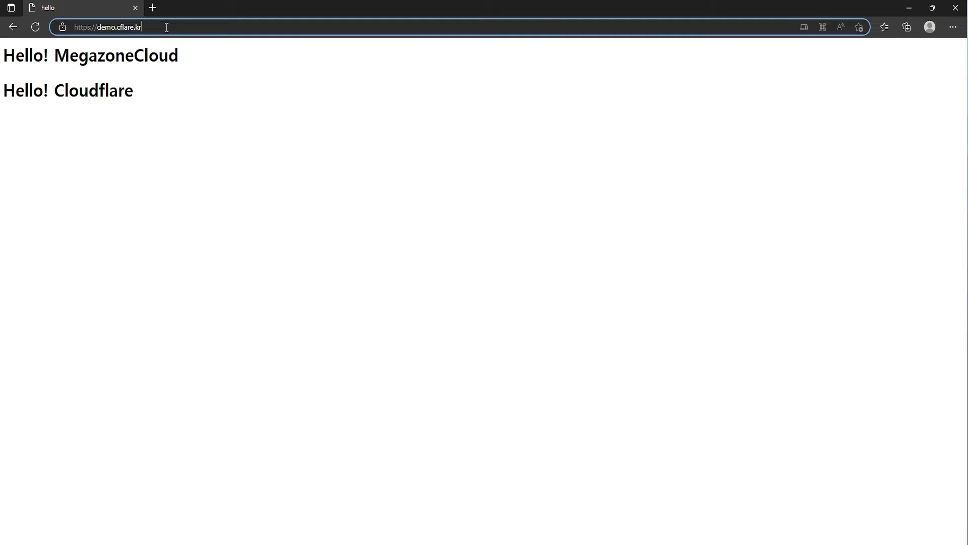
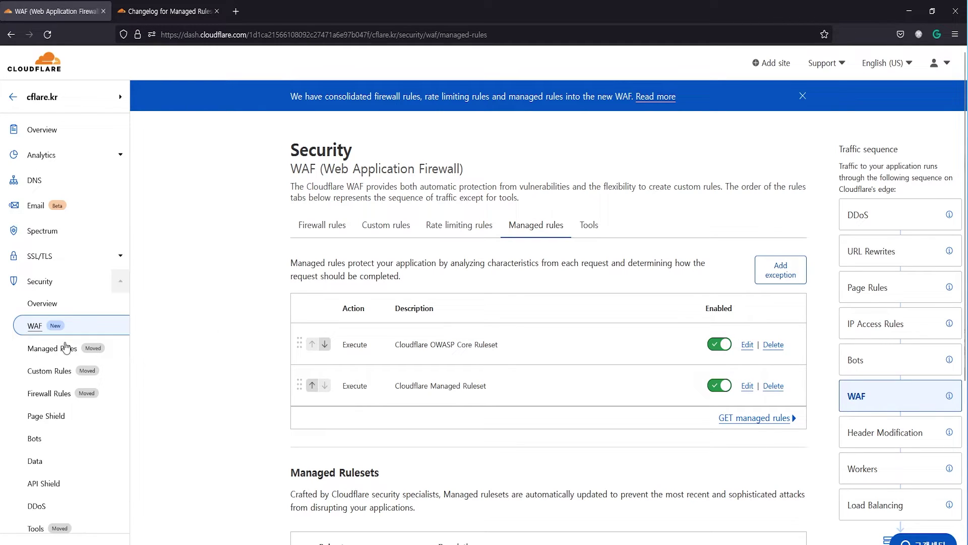
Return to the Cloudflare dashboard, open the Security overview and limit the firewall events to the previous 30 minutes.
left_click(43, 303)
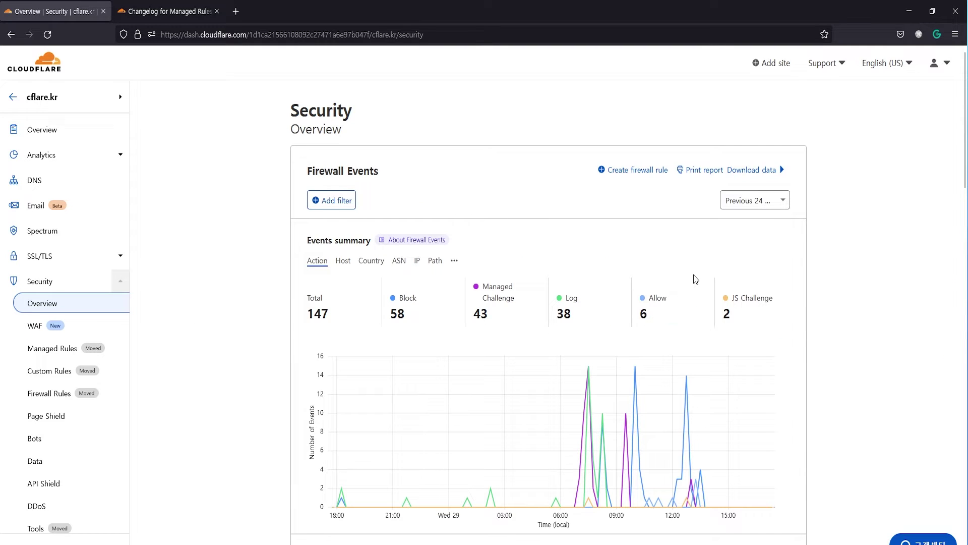
left_click(748, 209)
left_click(752, 233)
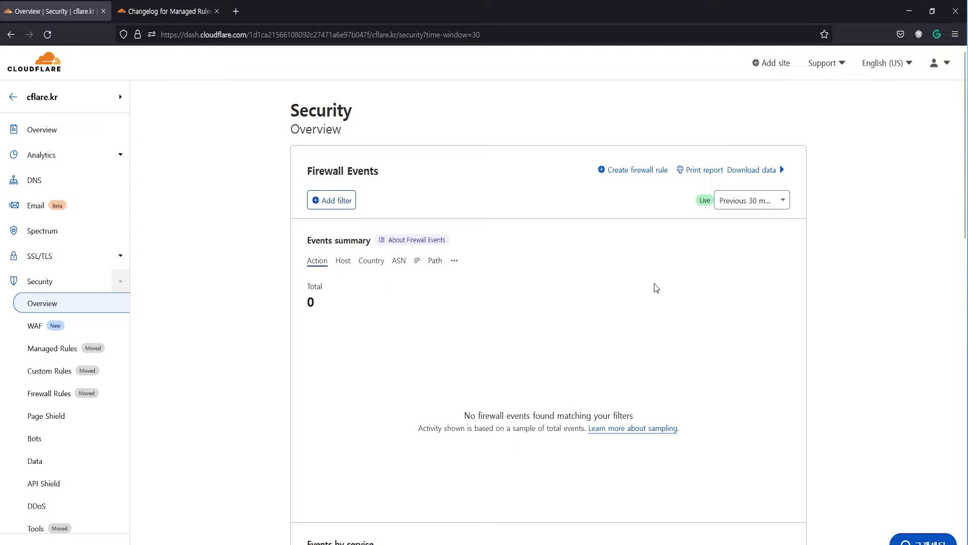
Filter the firewall events by IP equals 125.131.104.41.
left_click(334, 202)
scroll(348, 320, "down", 3)
scroll(355, 319, "up", 2)
left_click(359, 320)
left_click(505, 255)
type("125.131.104.41")
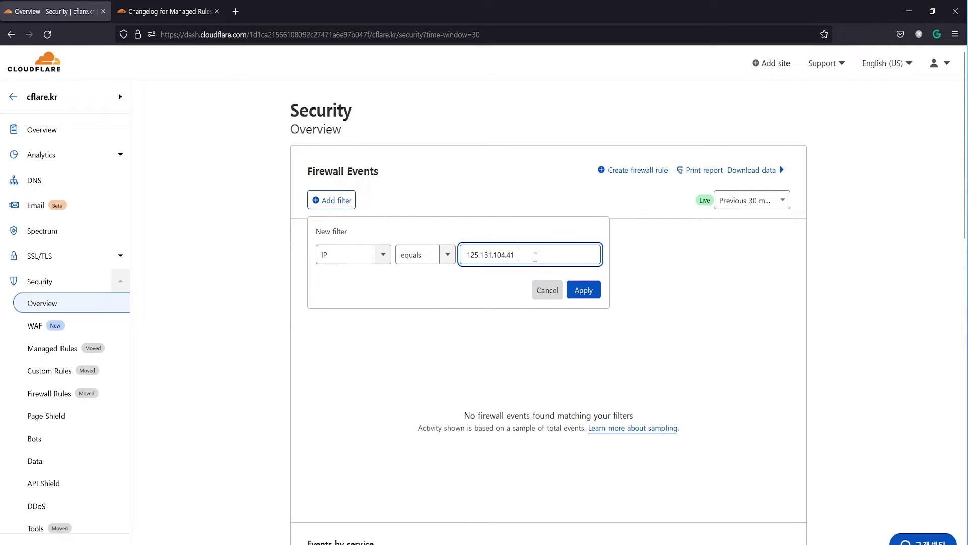
key("BackSpace")
left_click(468, 255)
key("BackSpace")
left_click(588, 296)
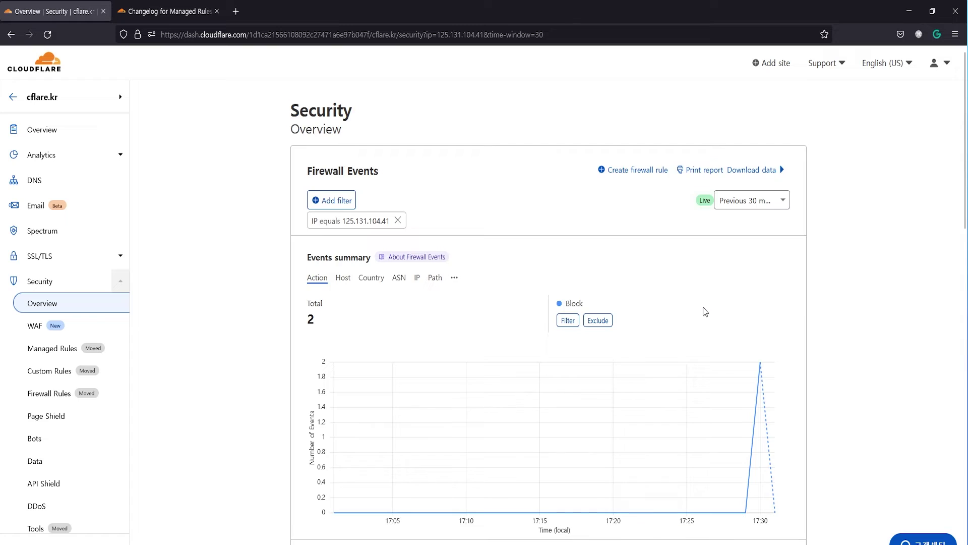
Review the events by service and top events by source, and highlight the managed rule that was triggered.
scroll(705, 312, "down", 3)
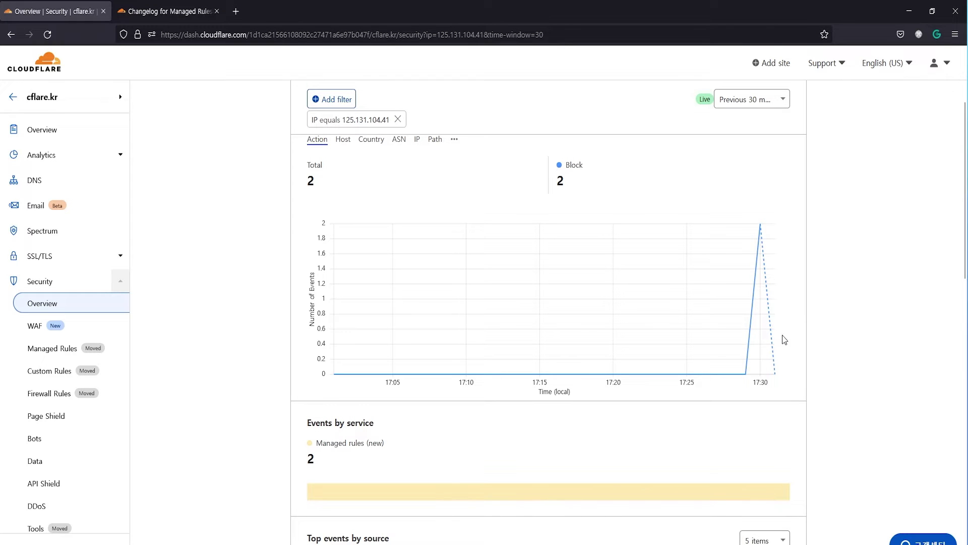
scroll(776, 337, "down", 7)
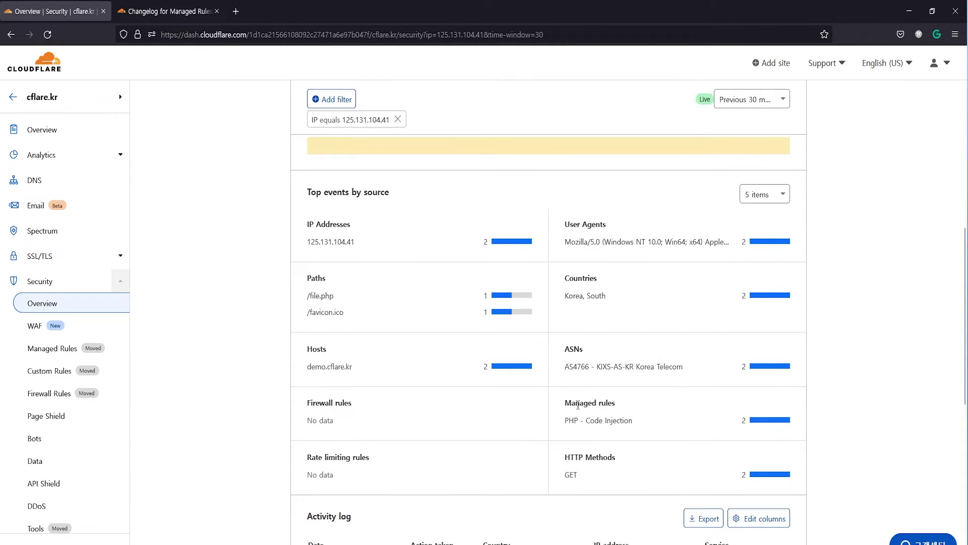
left_click_drag(564, 421, 651, 411)
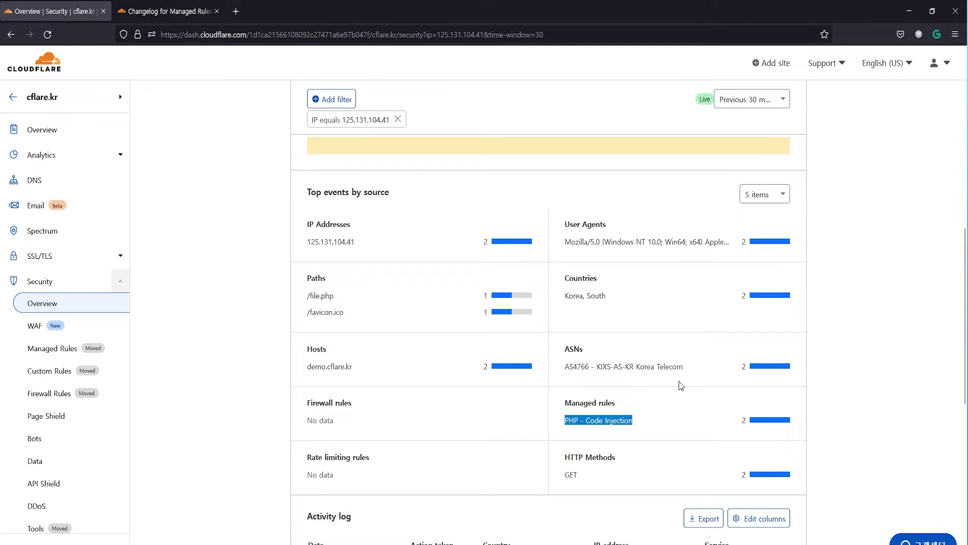
Expand the first activity log entry and examine its request details, ruleset name and rule name.
scroll(697, 379, "down", 5)
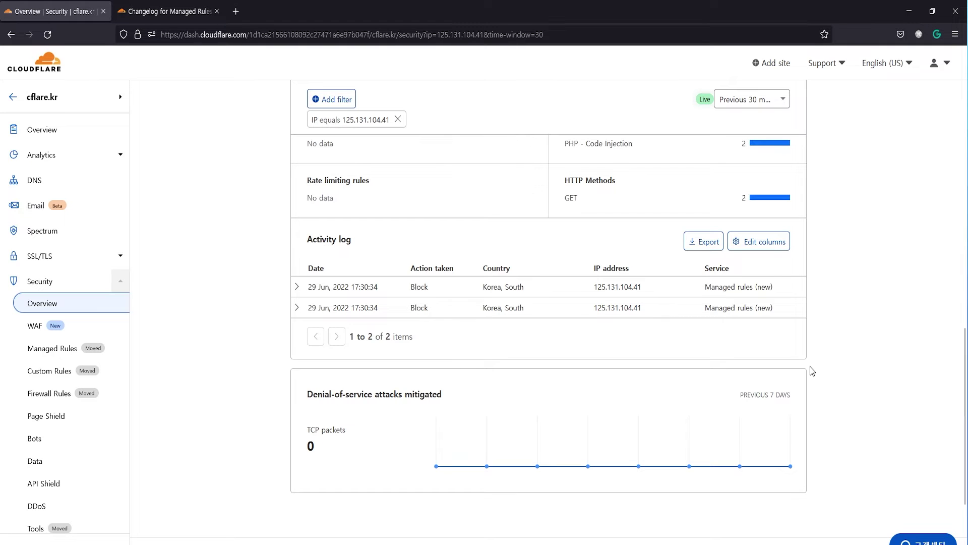
left_click(543, 293)
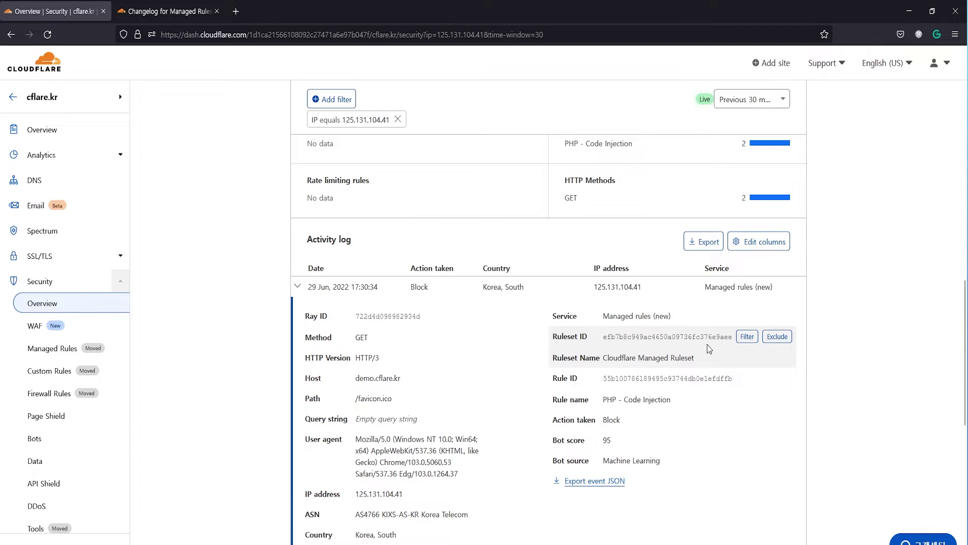
scroll(778, 353, "down", 3)
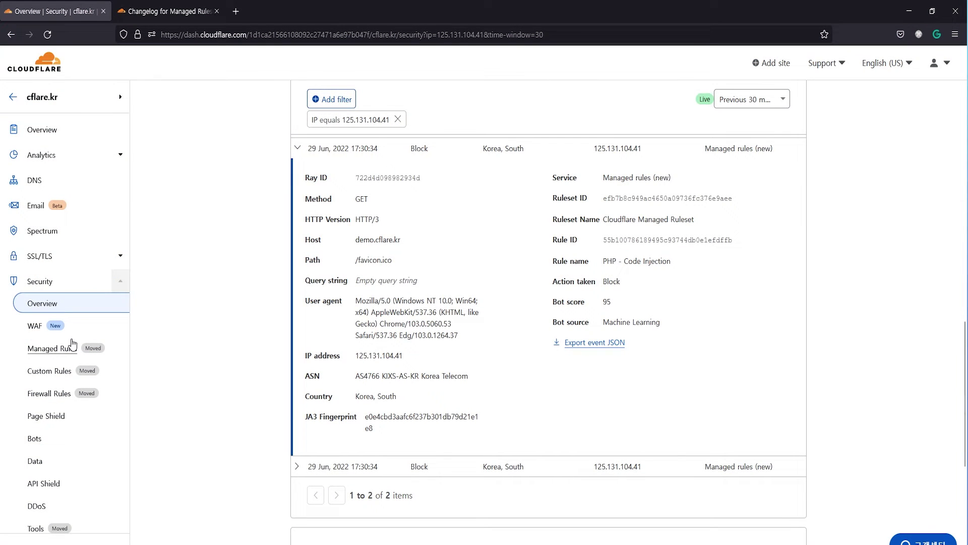
Reopen the Security overview without the IP filter and return to the firewall events summary.
scroll(97, 410, "down", 1)
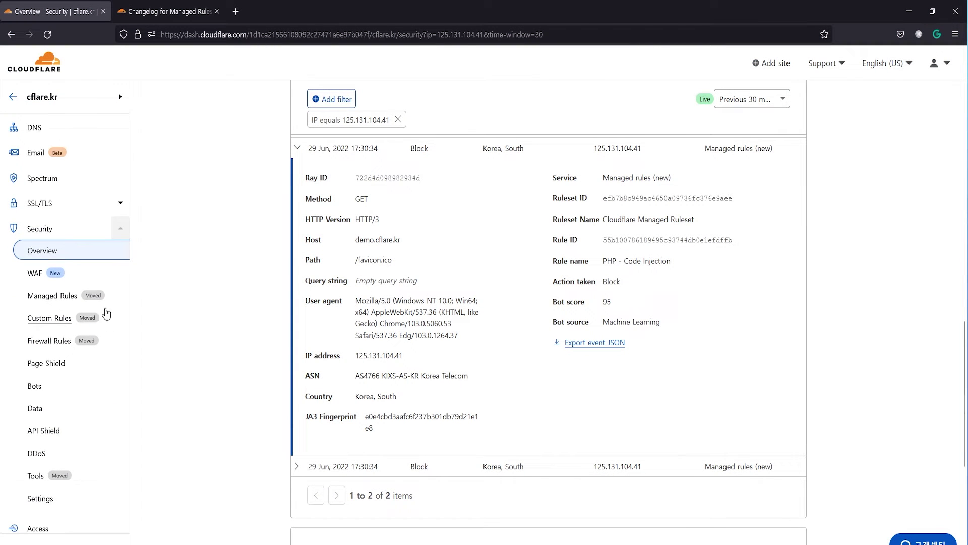
left_click(66, 252)
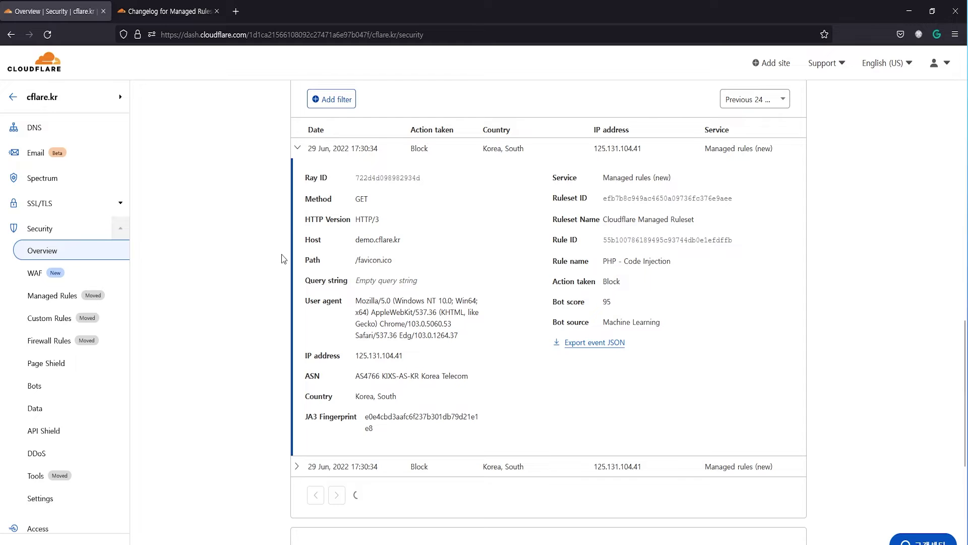
scroll(377, 291, "up", 15)
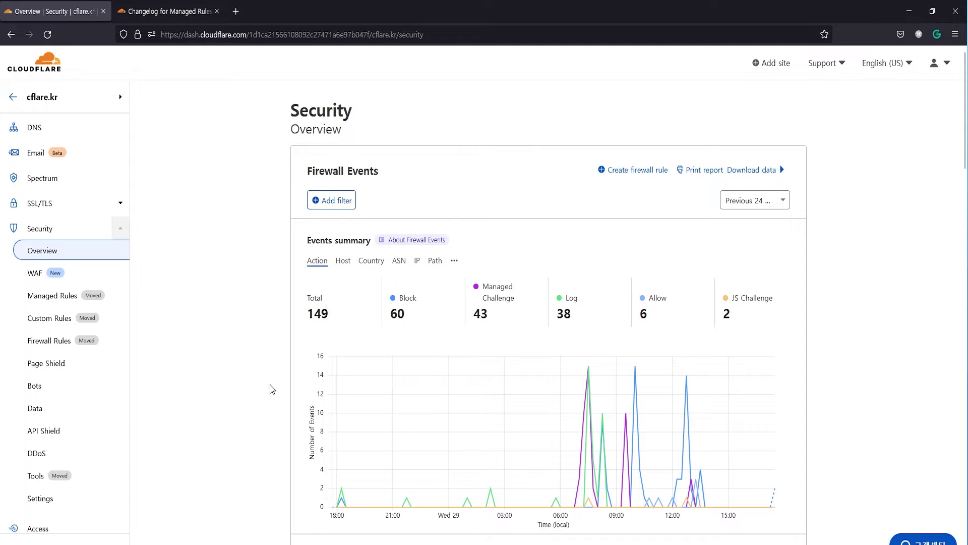
Open the site's Security settings and set the Security Level to I'm Under Attack!
left_click(66, 498)
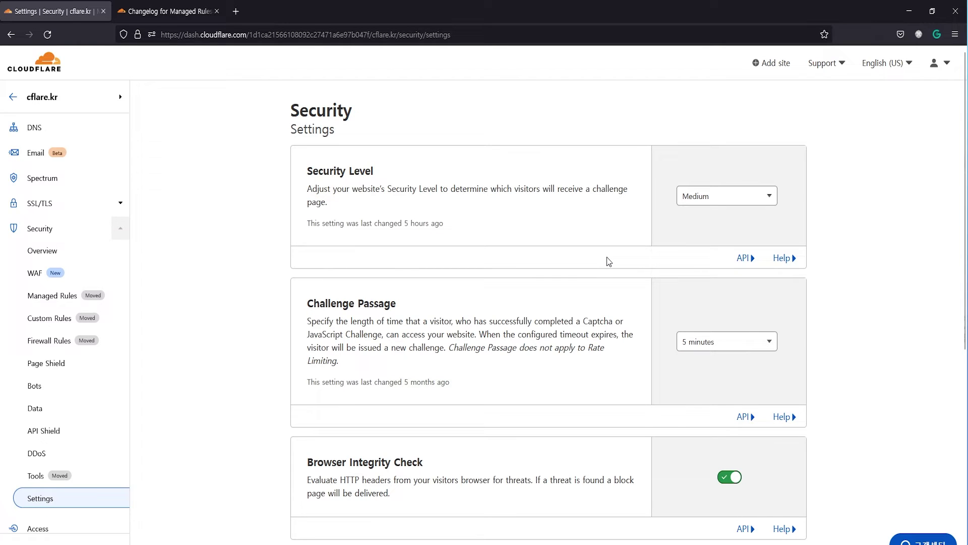
left_click(734, 204)
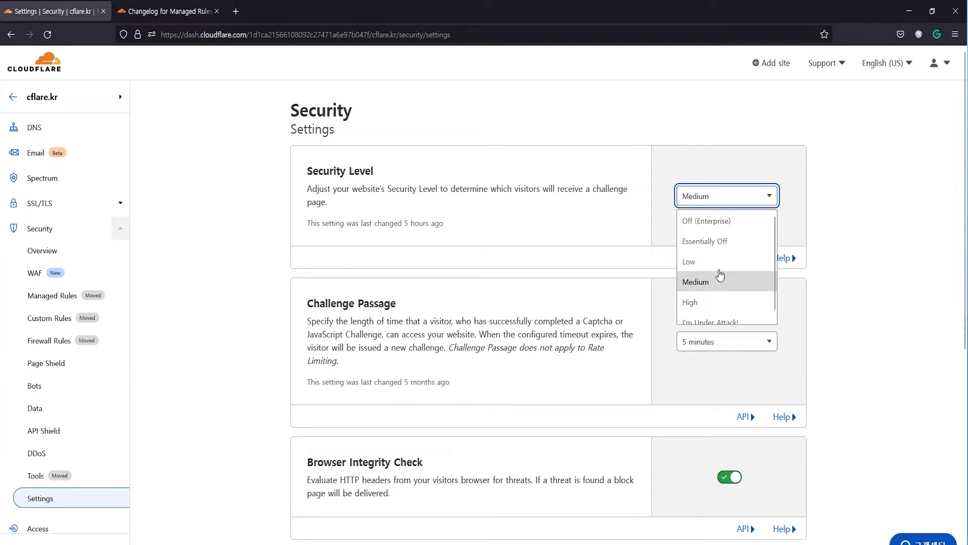
scroll(736, 283, "down", 1)
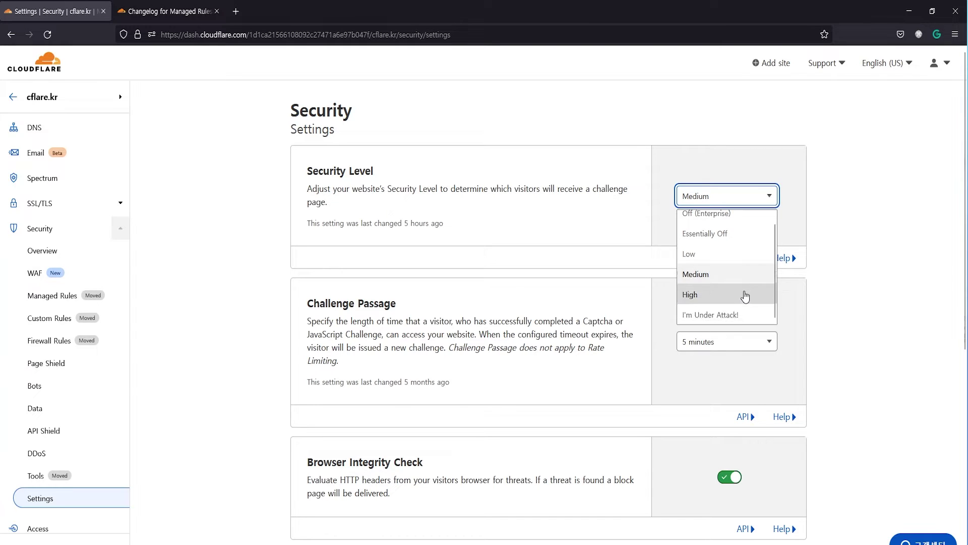
left_click(756, 320)
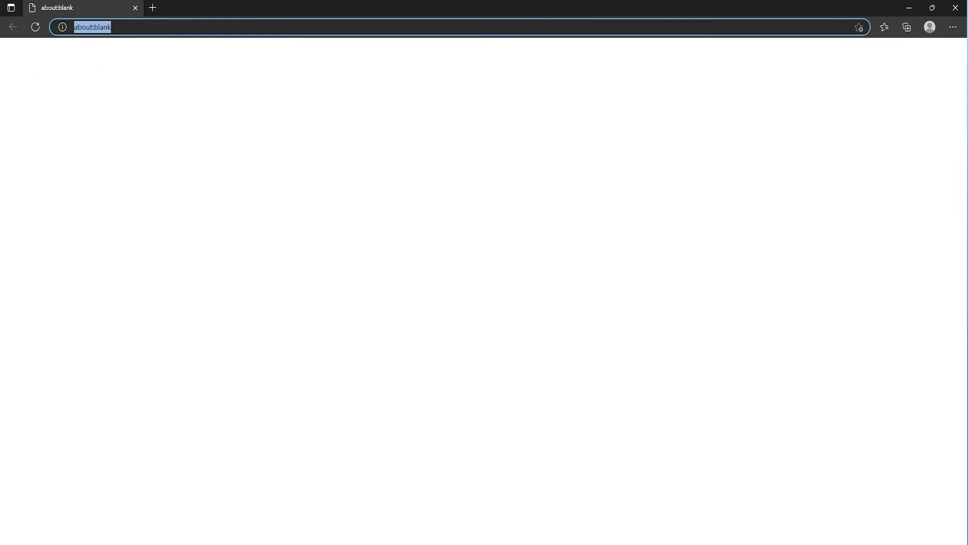
right_click(178, 68)
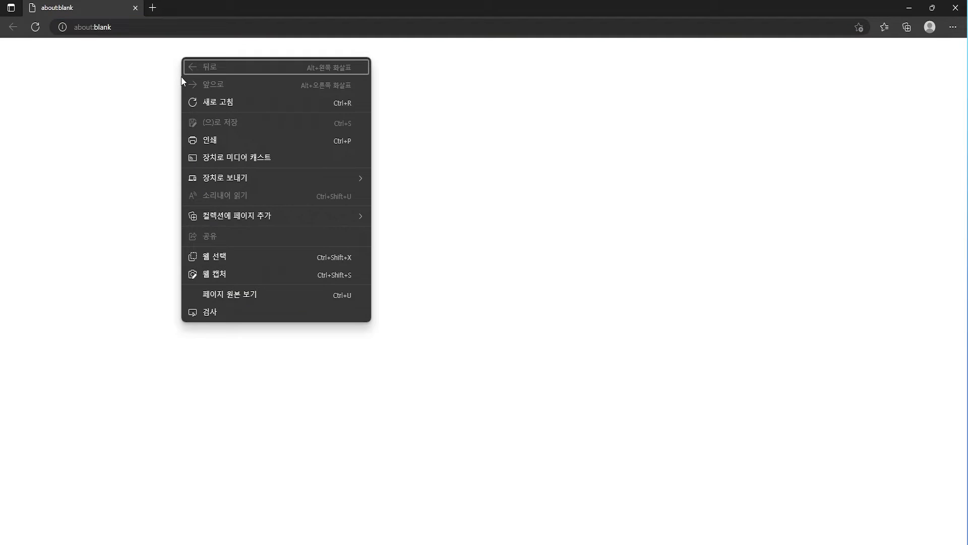
left_click(151, 33)
type("https://demo.cflare.kr")
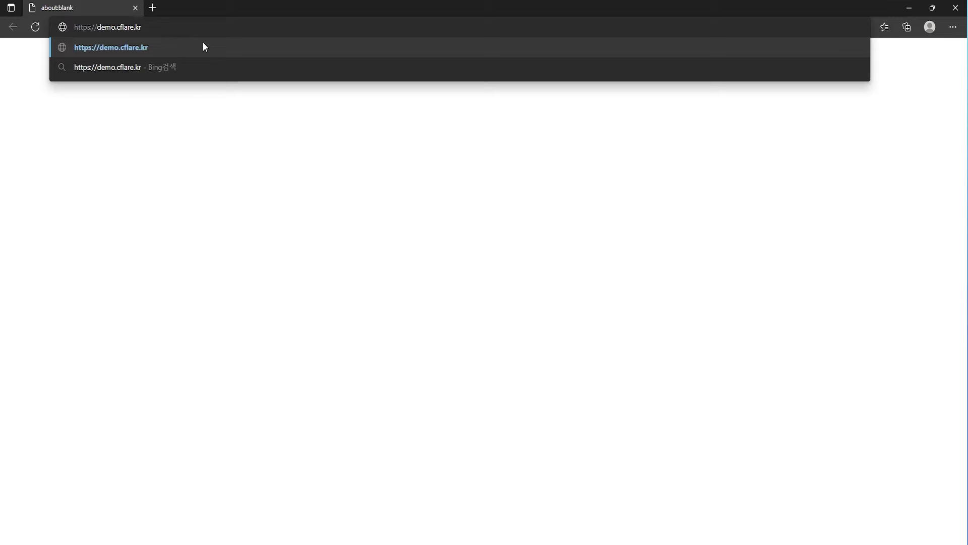
left_click(203, 43)
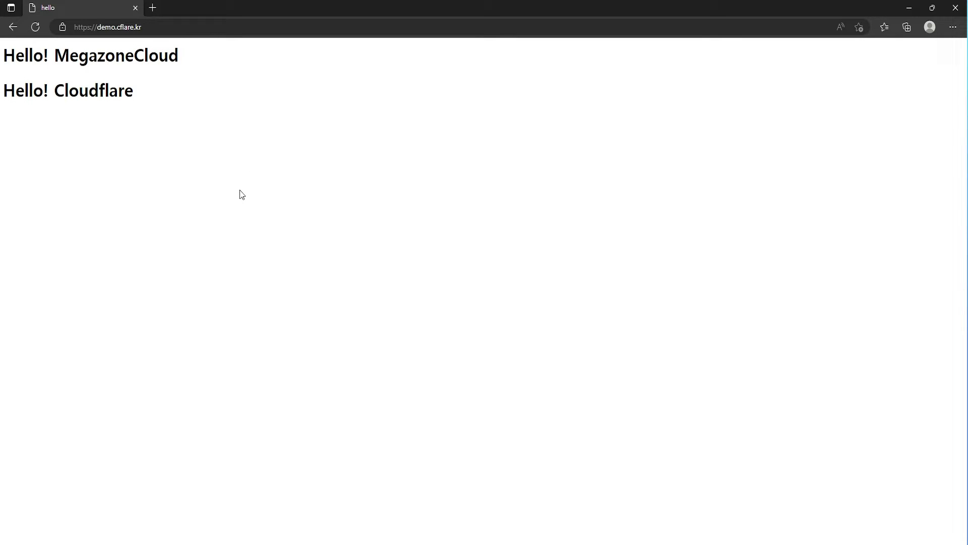
left_click(135, 8)
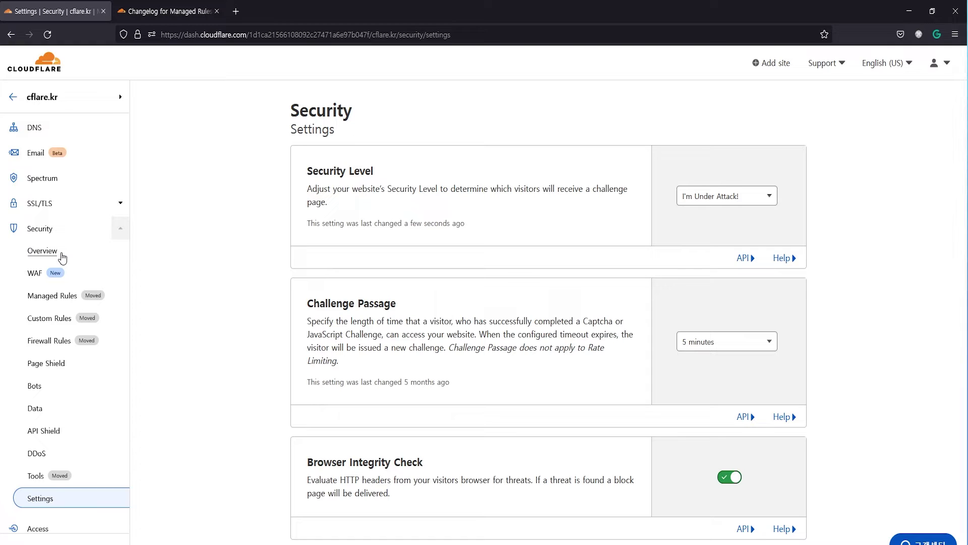
Start a previous-version rate limiting rule in the site's WAF, named demo RL and matching the URL demo.cflare.kr/login.
left_click(55, 280)
left_click(434, 229)
scroll(594, 294, "down", 3)
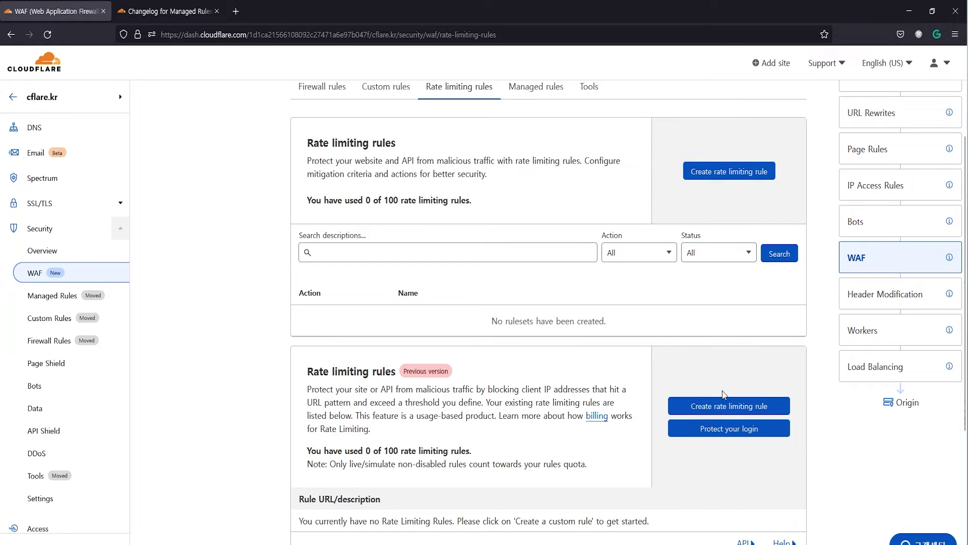
left_click(723, 406)
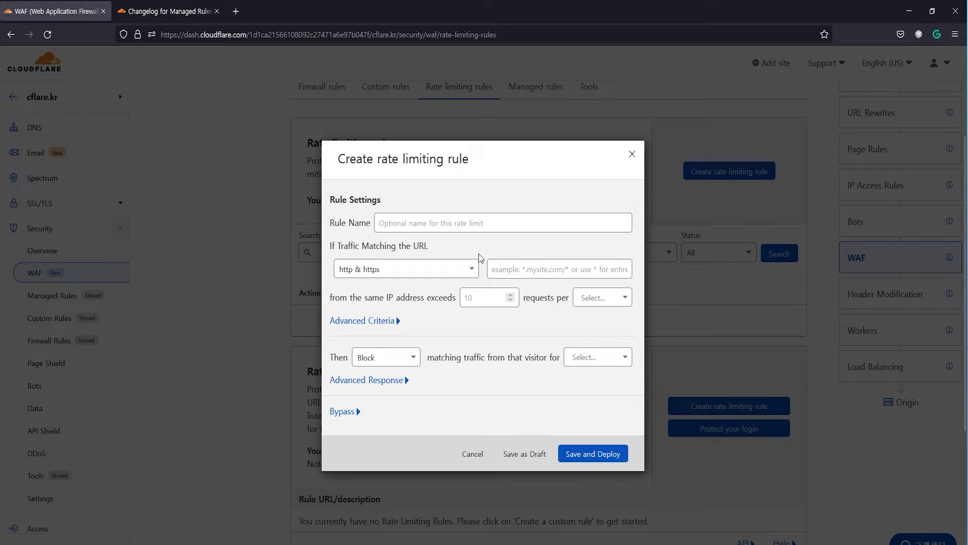
left_click(429, 224)
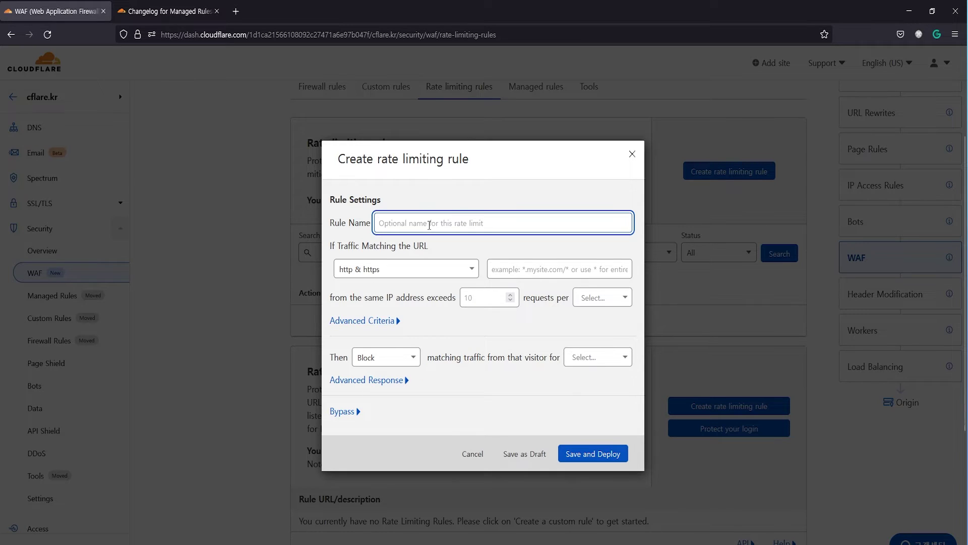
type("demo RL")
left_click(497, 269)
type("demo.cflare")
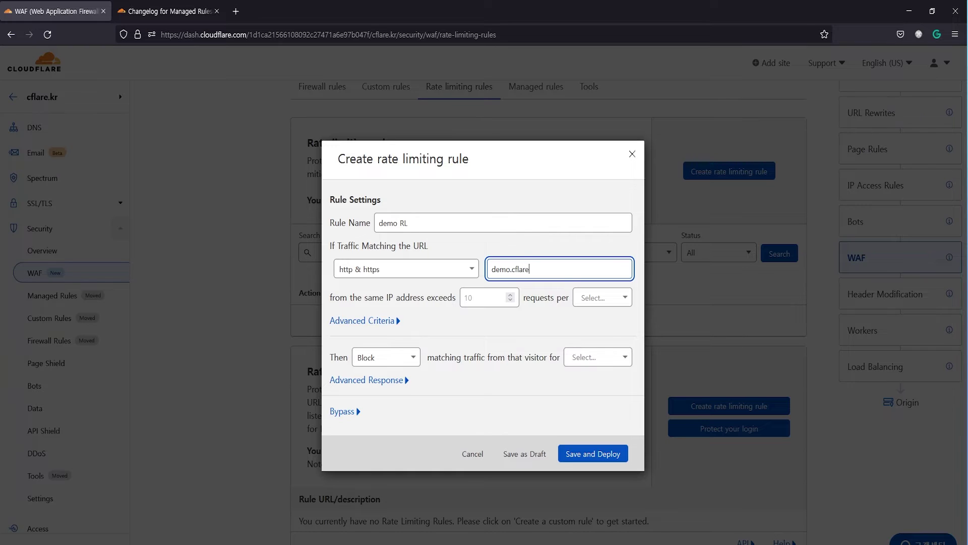
type(".kr/login")
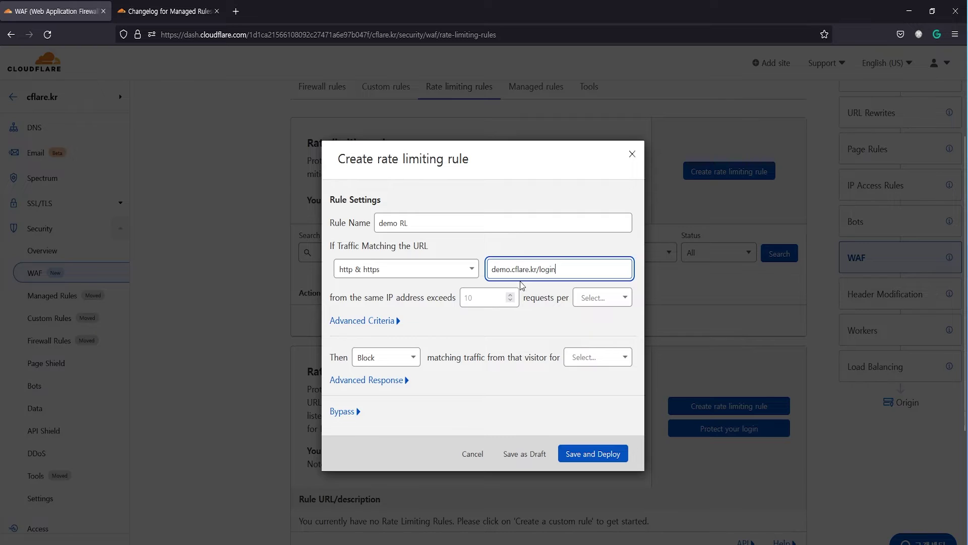
Set the rule's threshold to 3 requests per 1 minute from the same IP address.
left_click(604, 298)
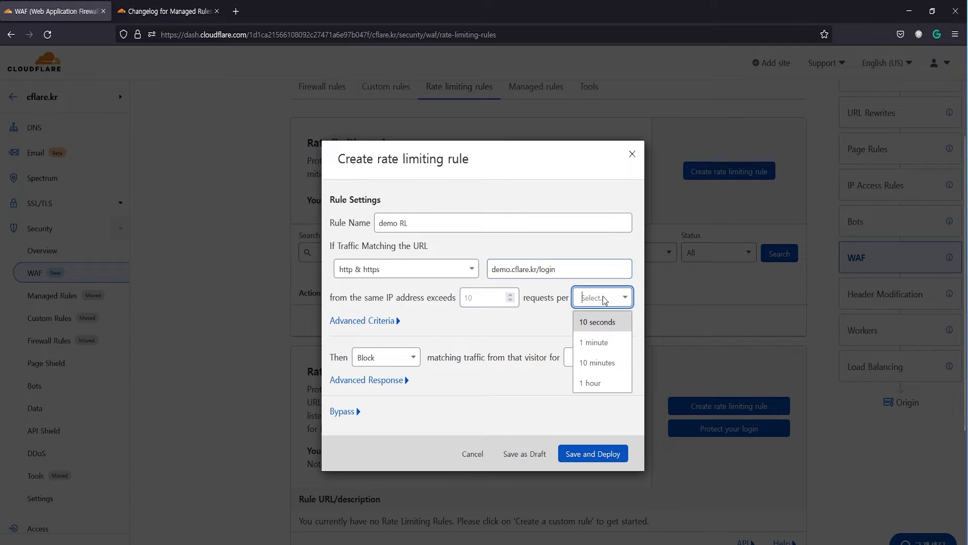
left_click(598, 342)
left_click(511, 295)
left_click(511, 295)
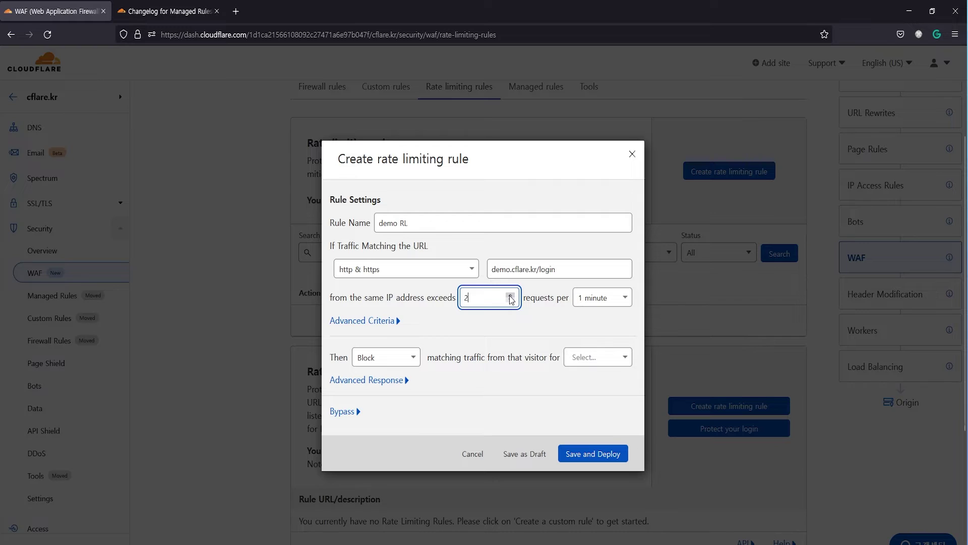
left_click(507, 329)
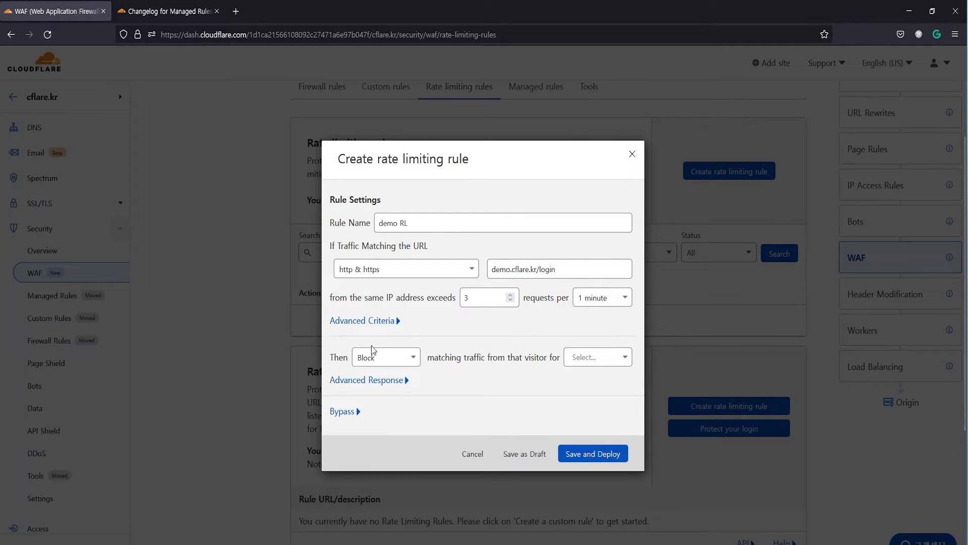
Expand the advanced criteria and replace the ANY method with GET and POST.
left_click(392, 321)
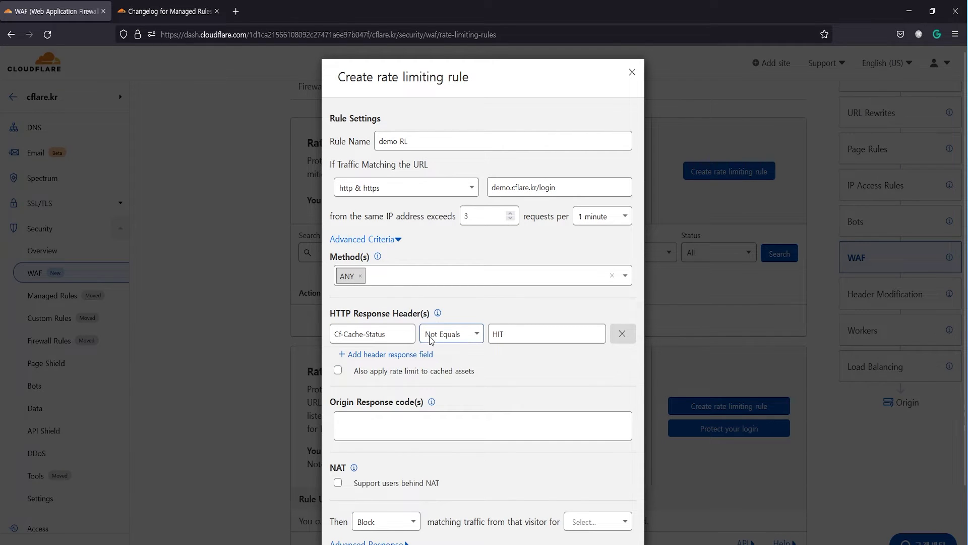
left_click(360, 276)
left_click(400, 280)
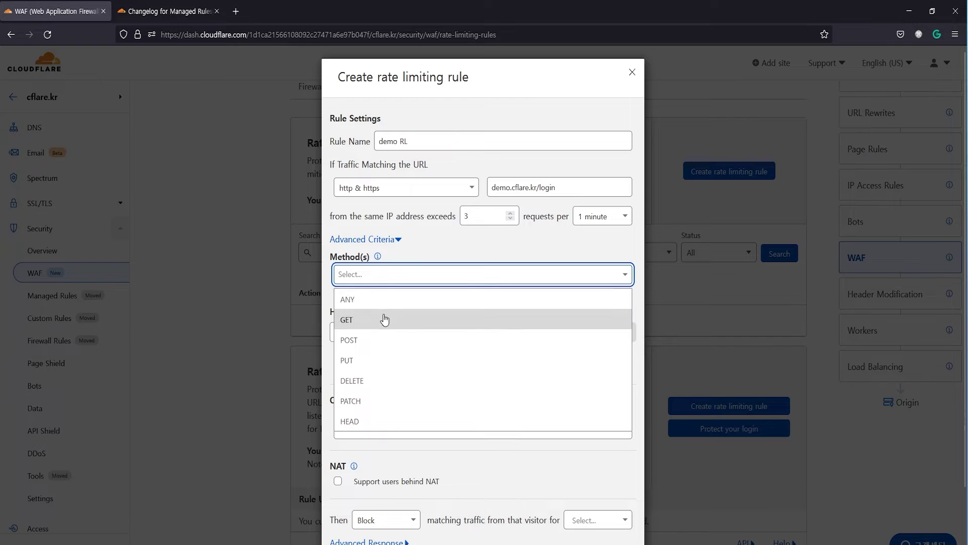
left_click(385, 319)
left_click(402, 283)
left_click(385, 326)
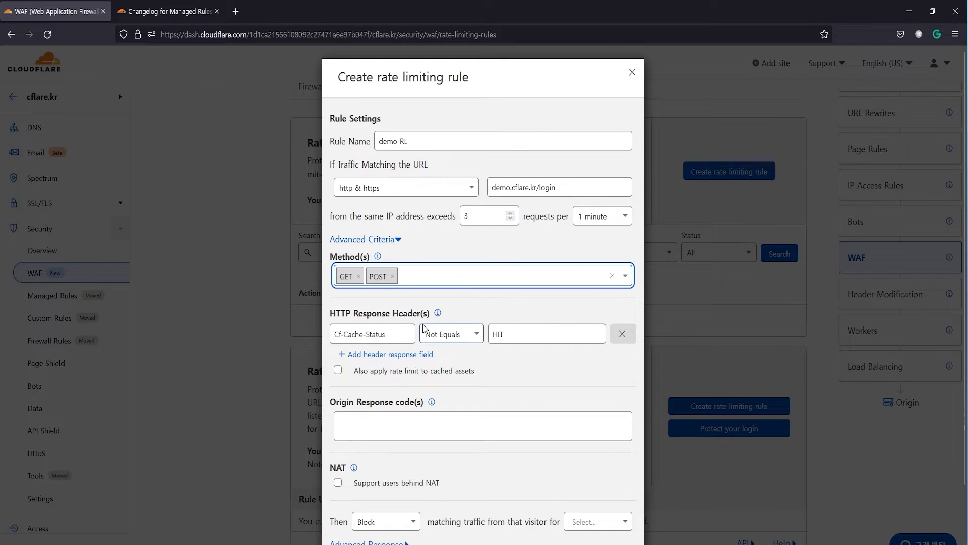
Set the rule's origin response code to 403.
scroll(474, 347, "down", 2)
left_click(446, 341)
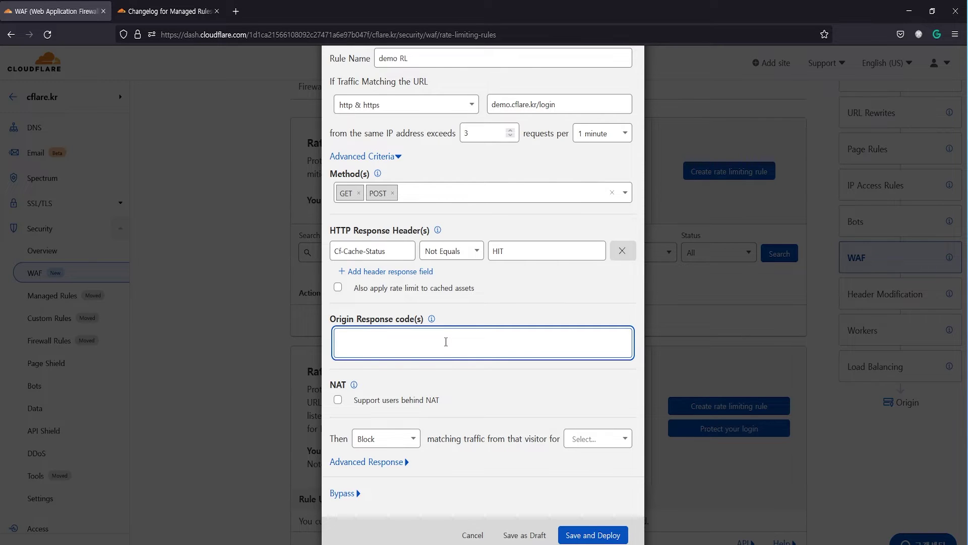
type("403")
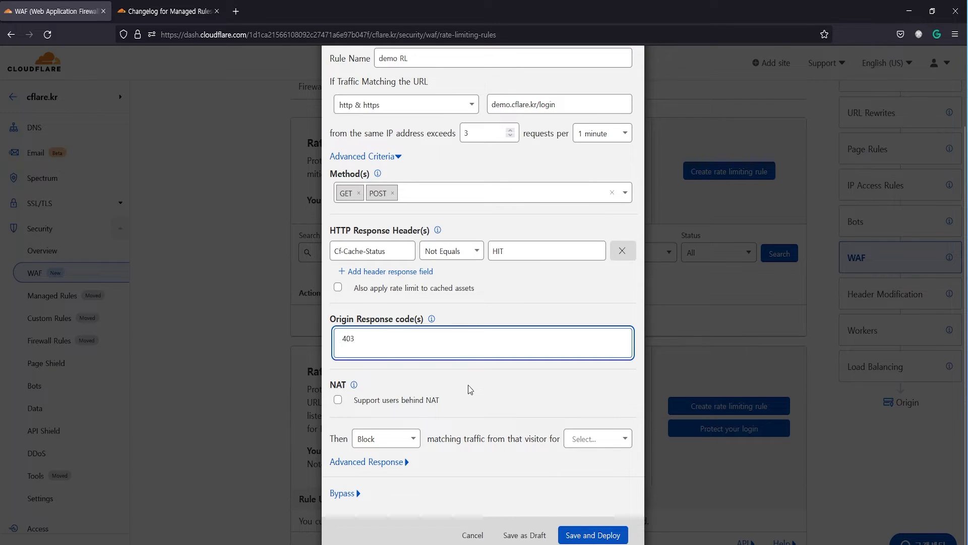
Set the rule's action to Managed Challenge, then save and deploy the rule.
left_click(393, 443)
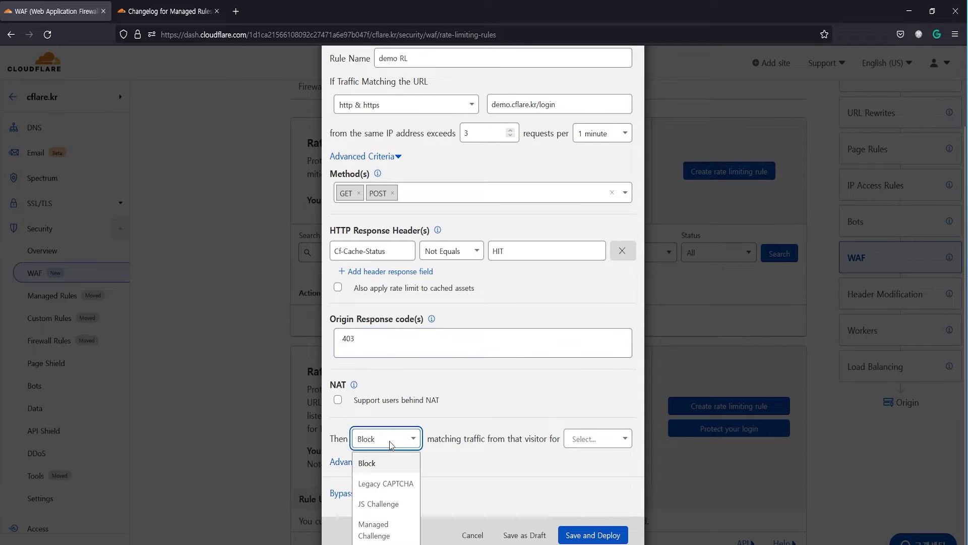
left_click(393, 525)
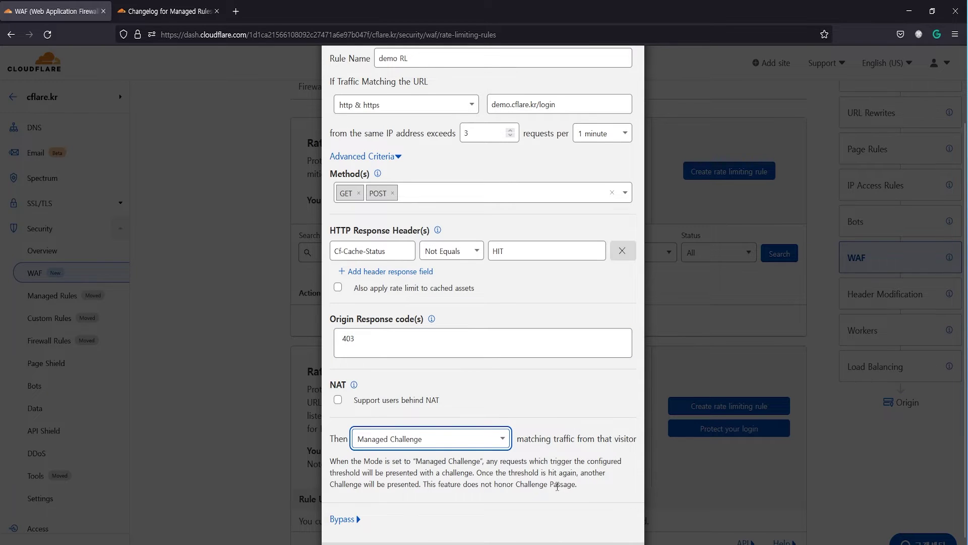
scroll(557, 484, "down", 2)
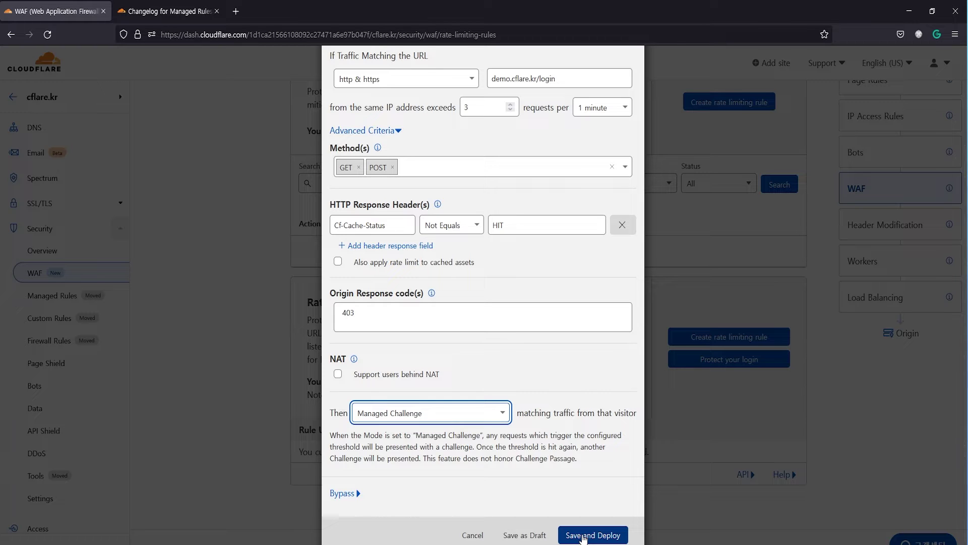
left_click(583, 535)
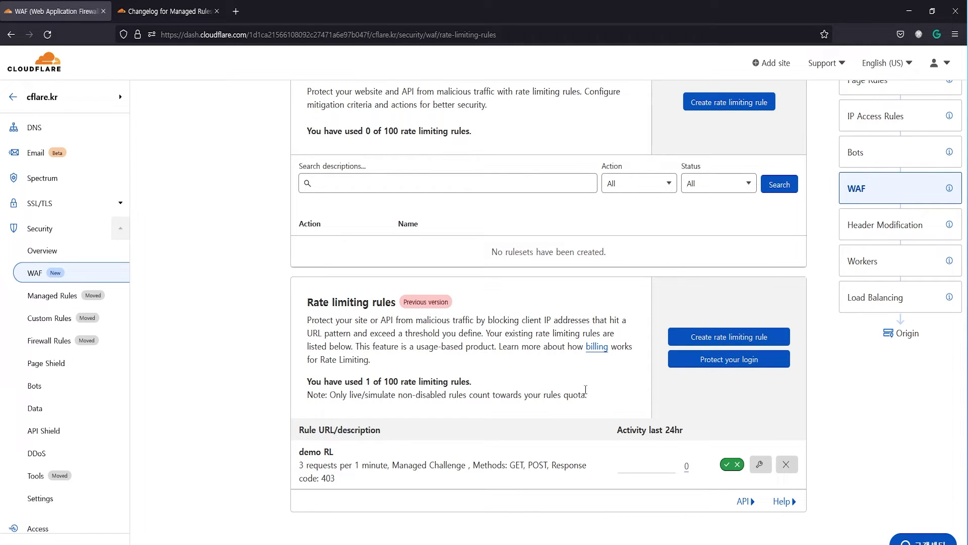
scroll(552, 373, "down", 1)
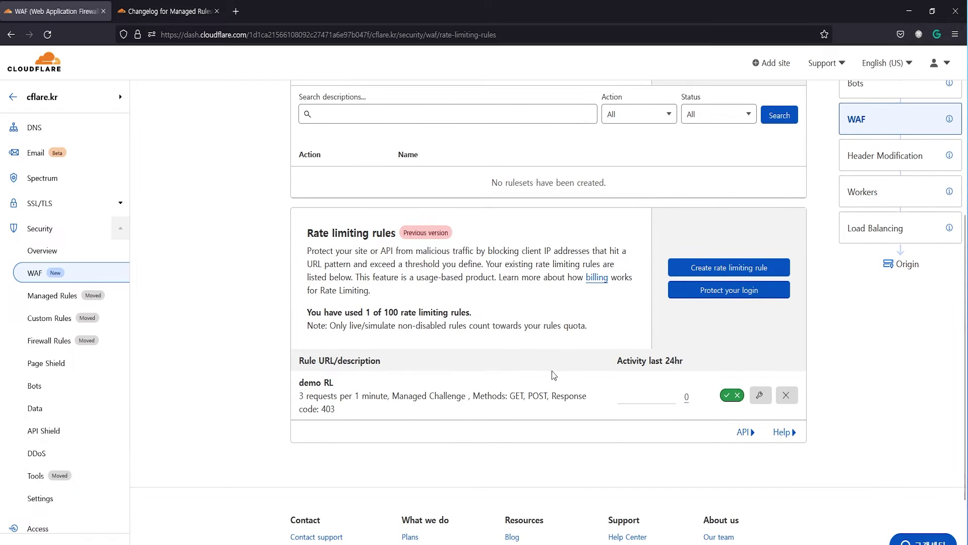
mouse_move(528, 544)
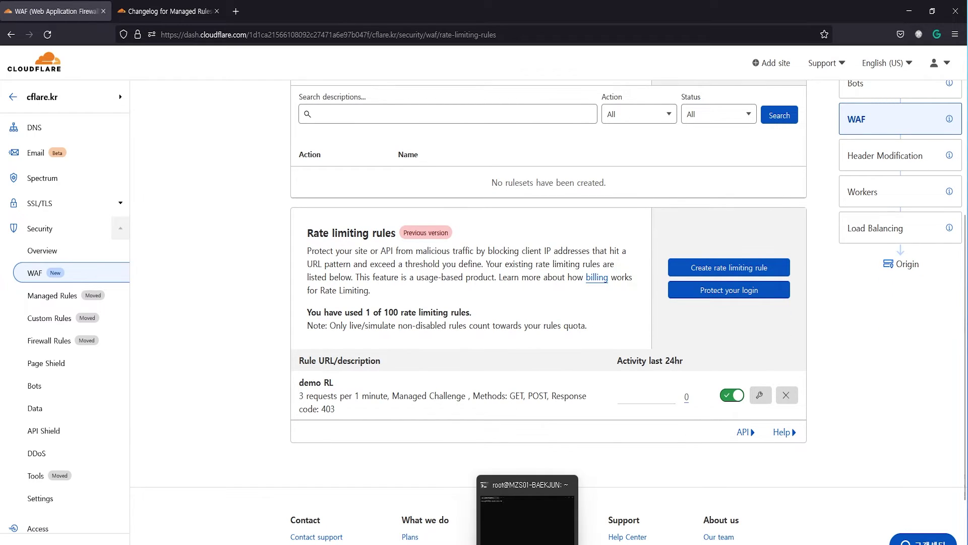
left_click(528, 514)
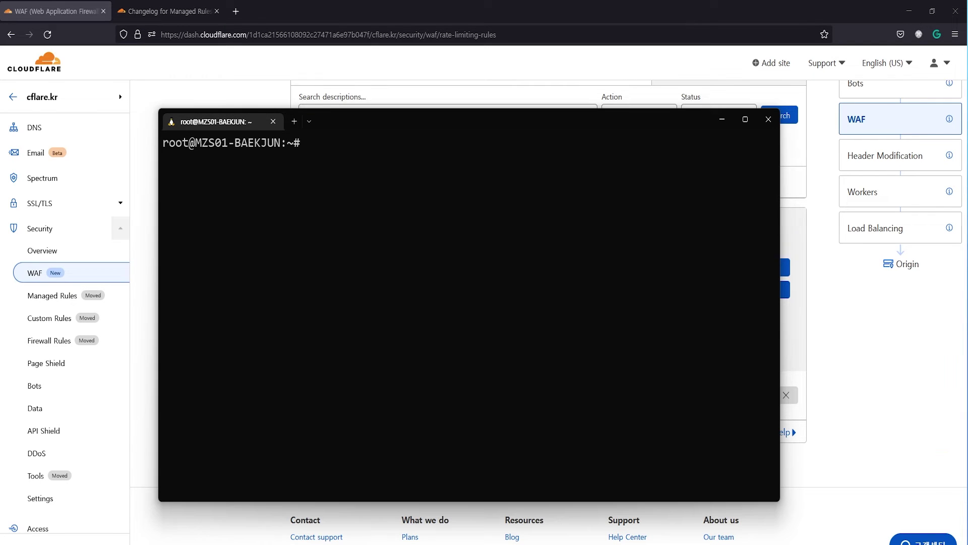
left_click(292, 285)
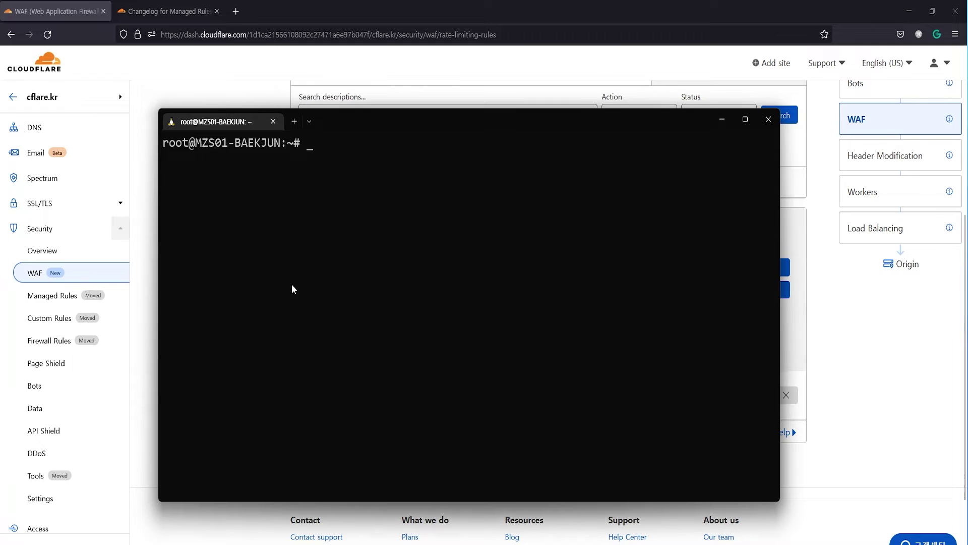
type("for i in {1..5}; do curl -svo /dev/null/ -H \"requestflood: true\" \"https://demo.cflare.kr/login\" 2>&1 | grep -Ei \"< Date|< Server|< HTTP\"; printf \"\\n\"; done;")
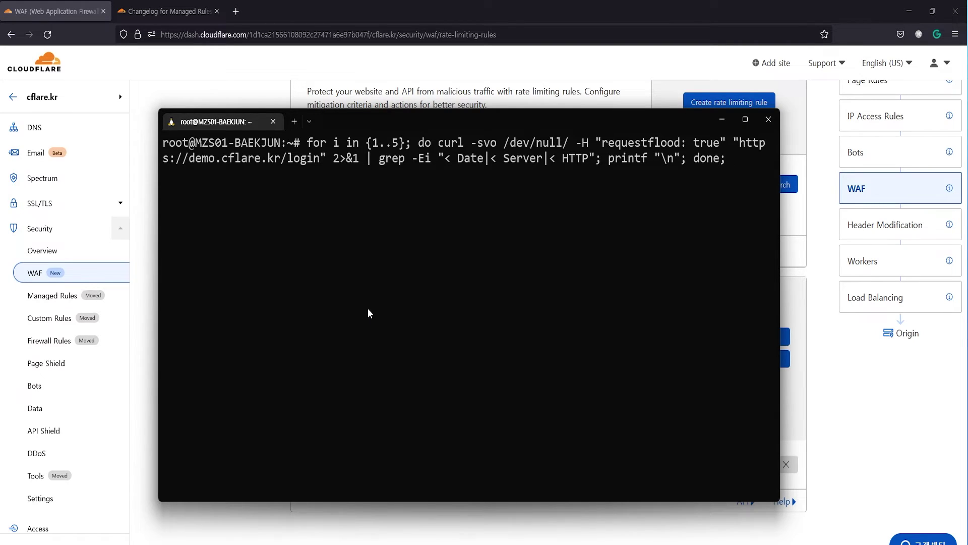
key("Return")
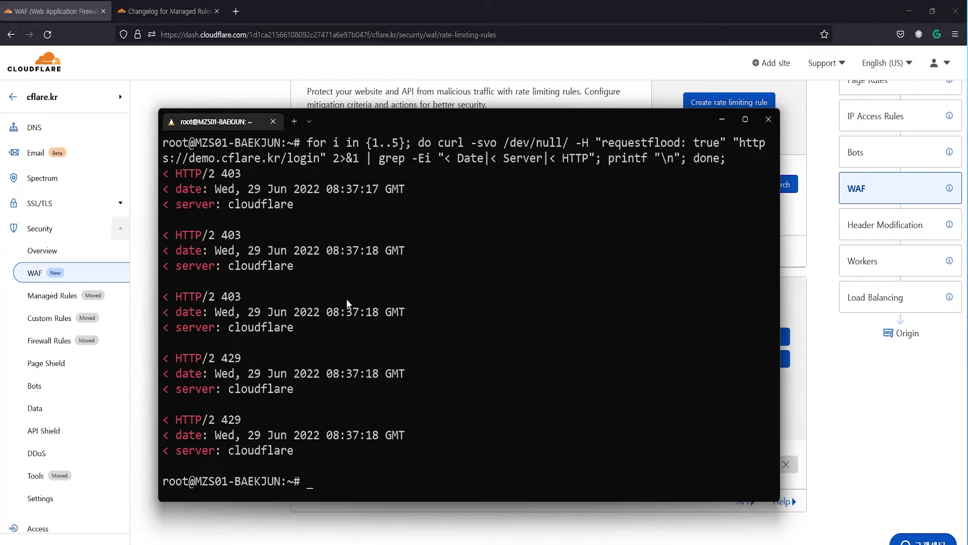
Highlight the HTTP status codes in the curl output to compare the earlier responses with the rate-limited ones.
left_click_drag(222, 235, 252, 234)
left_click_drag(222, 297, 254, 303)
left_click(224, 361)
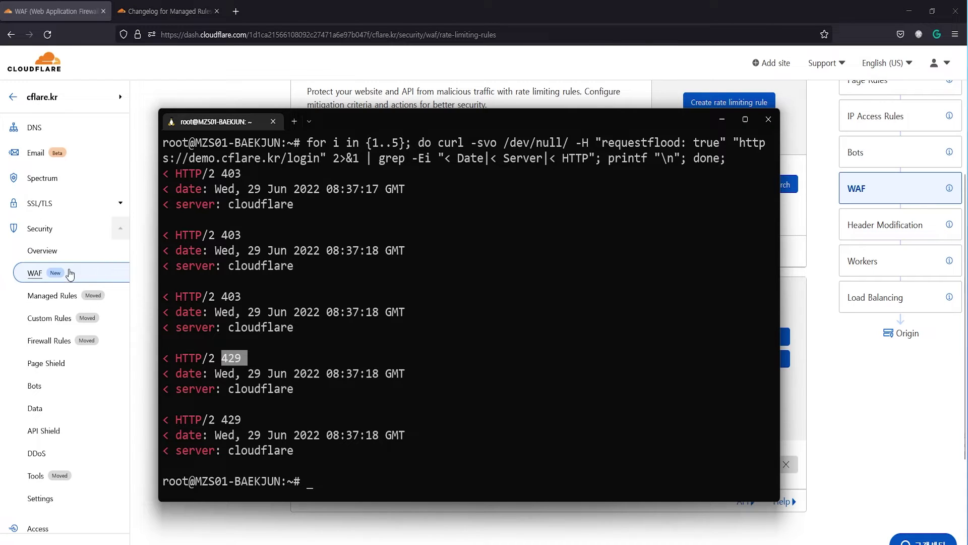
left_click(283, 299)
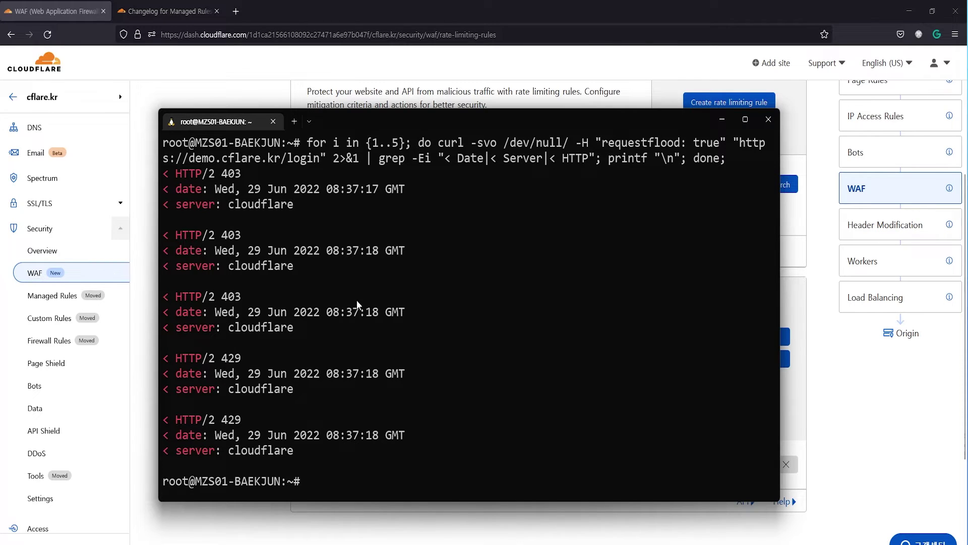
Return to the Security overview in the Cloudflare dashboard and set the firewall events time range to Previous 30 minutes.
left_click(63, 258)
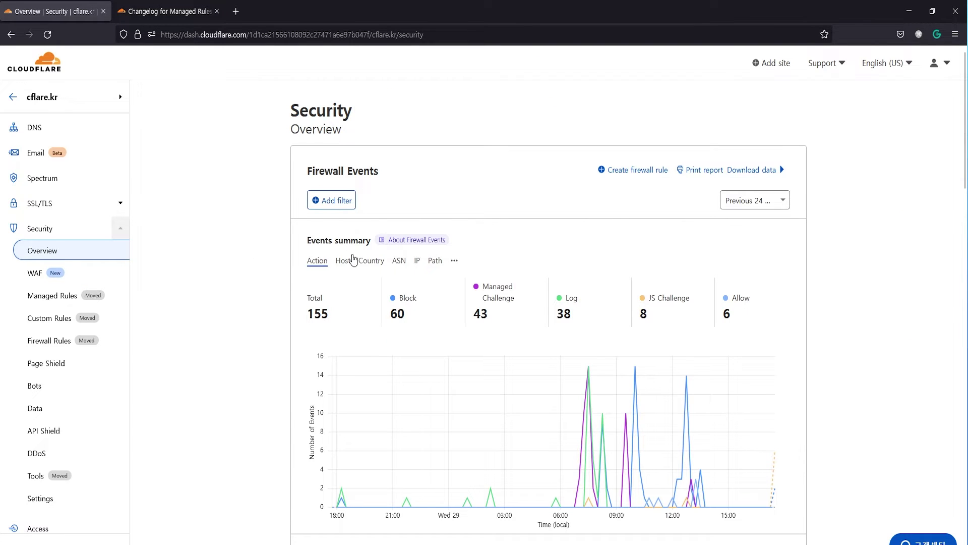
left_click(731, 201)
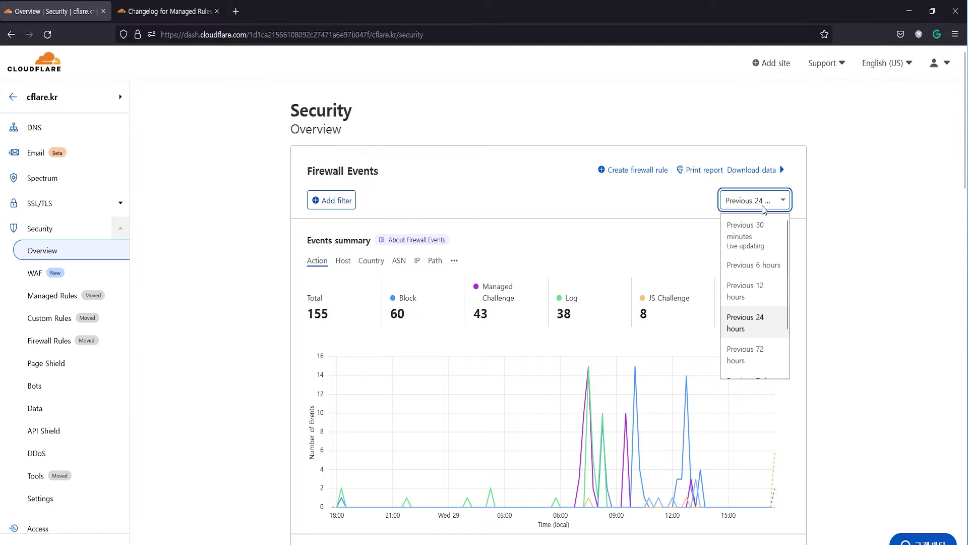
left_click(760, 235)
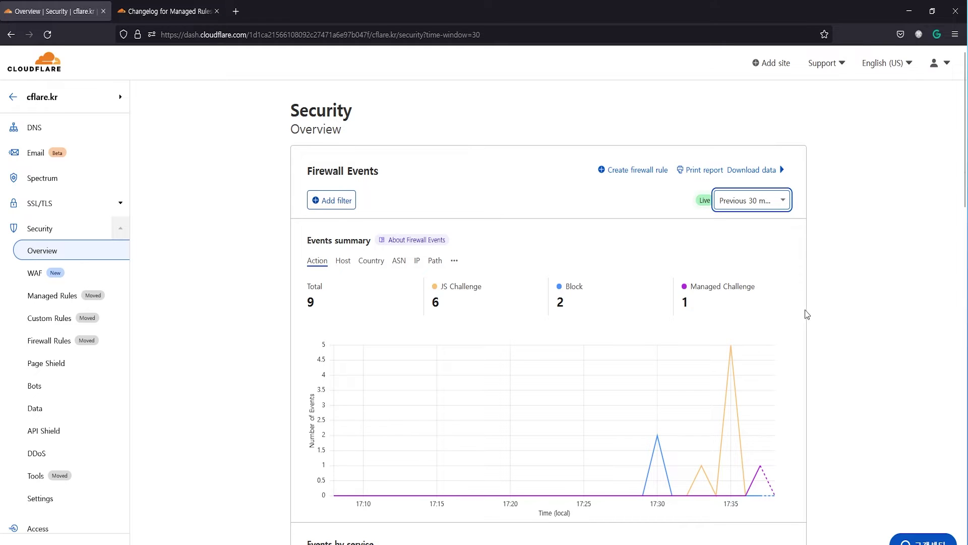
Filter the firewall events to the Rate limiting rules service and review the top events by source.
scroll(805, 310, "down", 3)
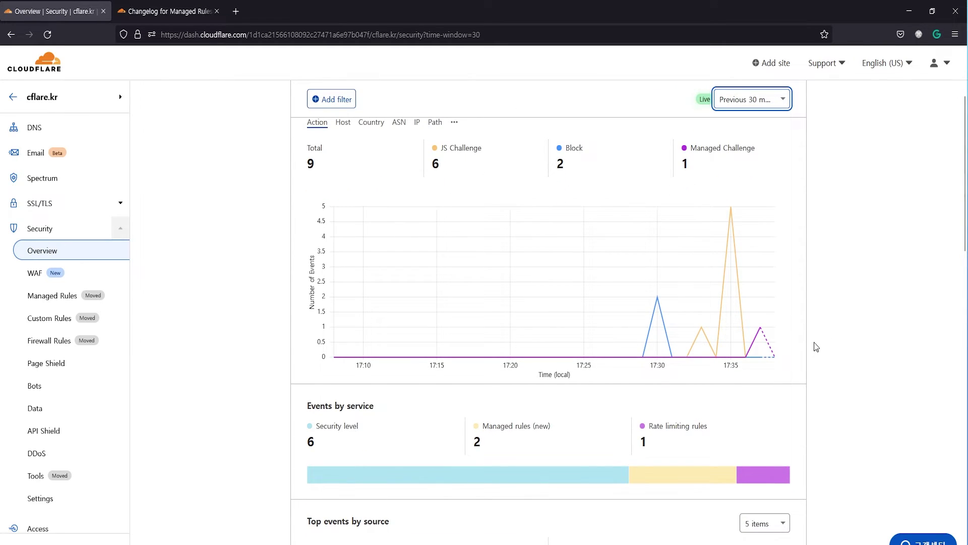
mouse_move(681, 446)
left_click(652, 444)
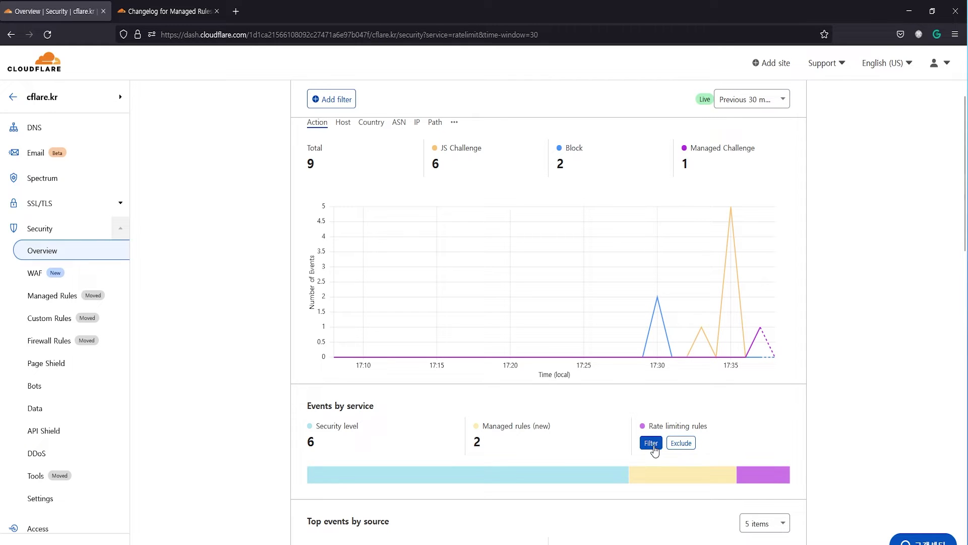
scroll(793, 372, "down", 6)
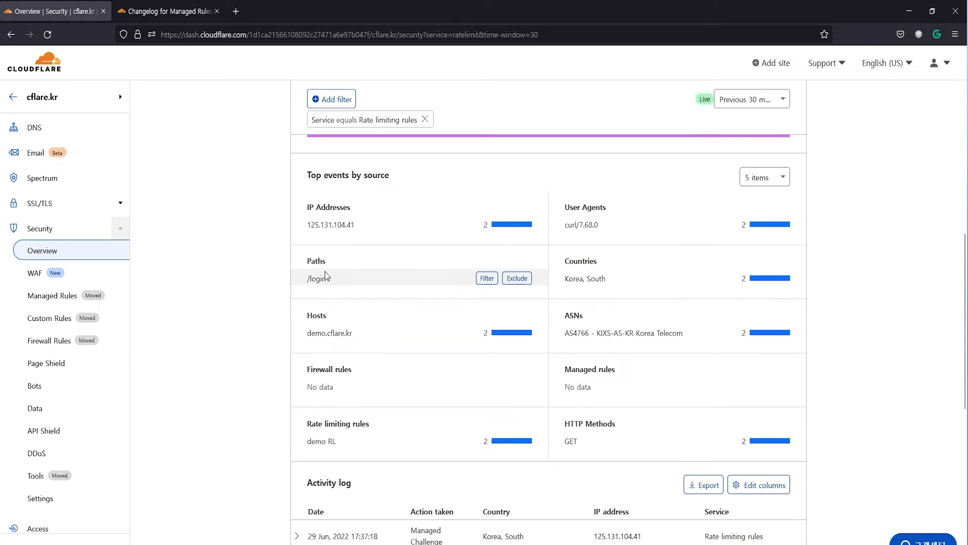
Examine the path and the rate limiting rule listed in the top events by source.
left_click_drag(307, 278, 331, 281)
left_click_drag(307, 441, 347, 442)
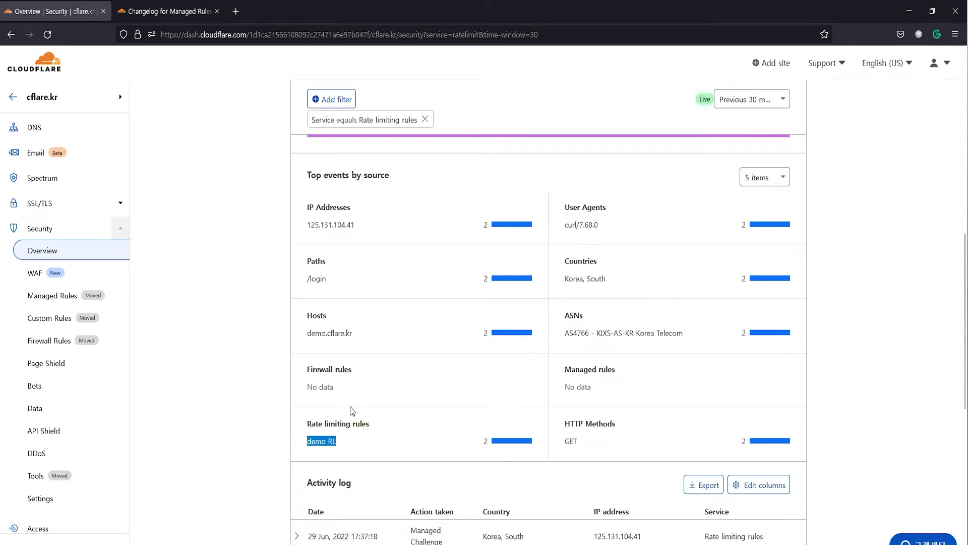
left_click(389, 445)
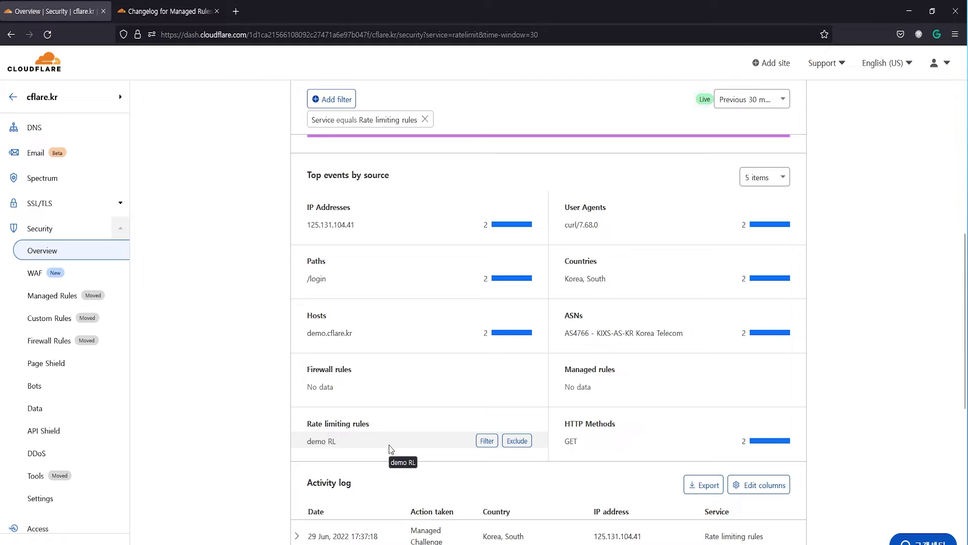
scroll(386, 419, "down", 3)
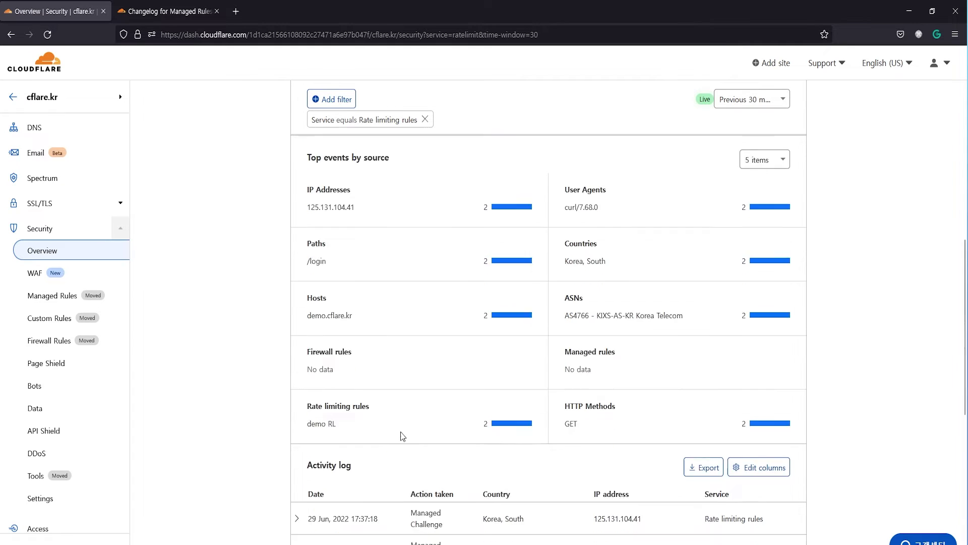
Start a new firewall rule in the WAF section and name it "demo FR".
left_click(72, 257)
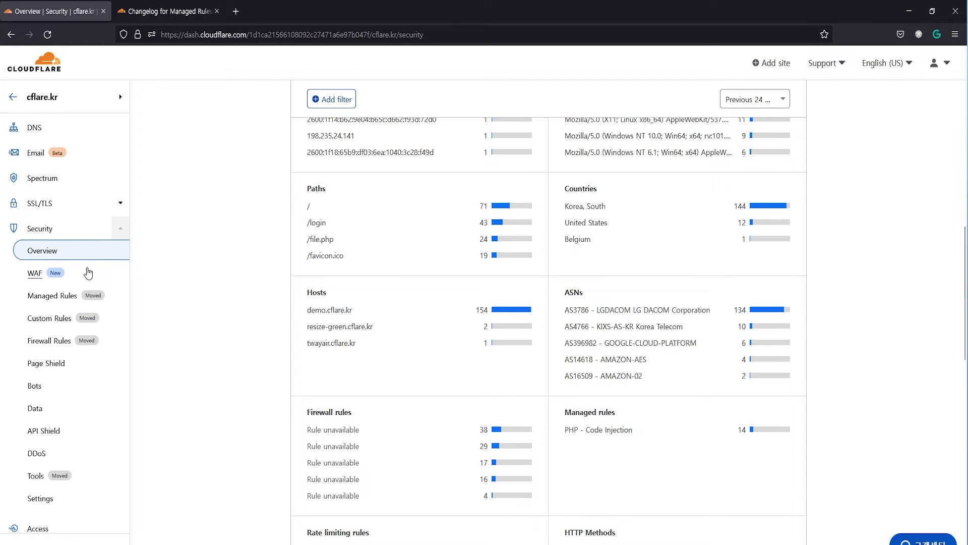
left_click(60, 278)
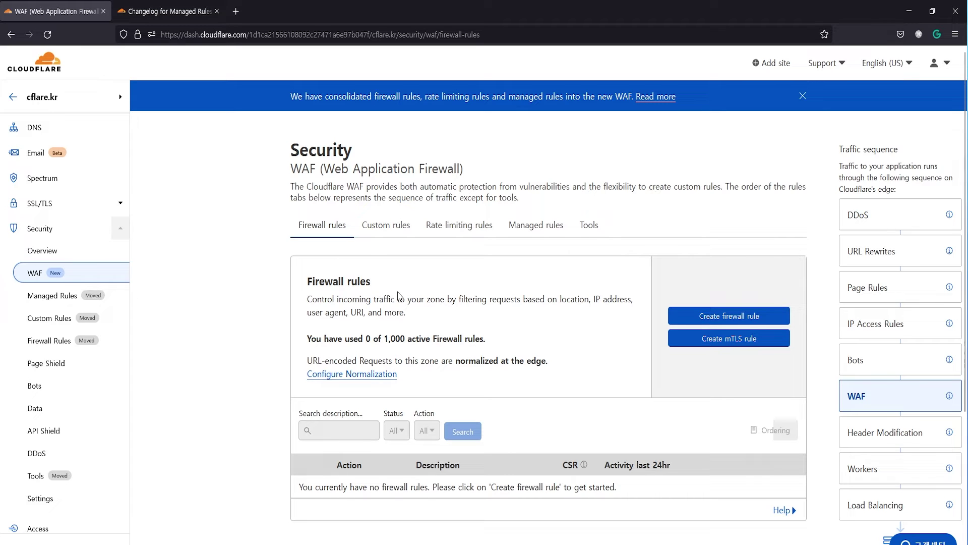
left_click(716, 321)
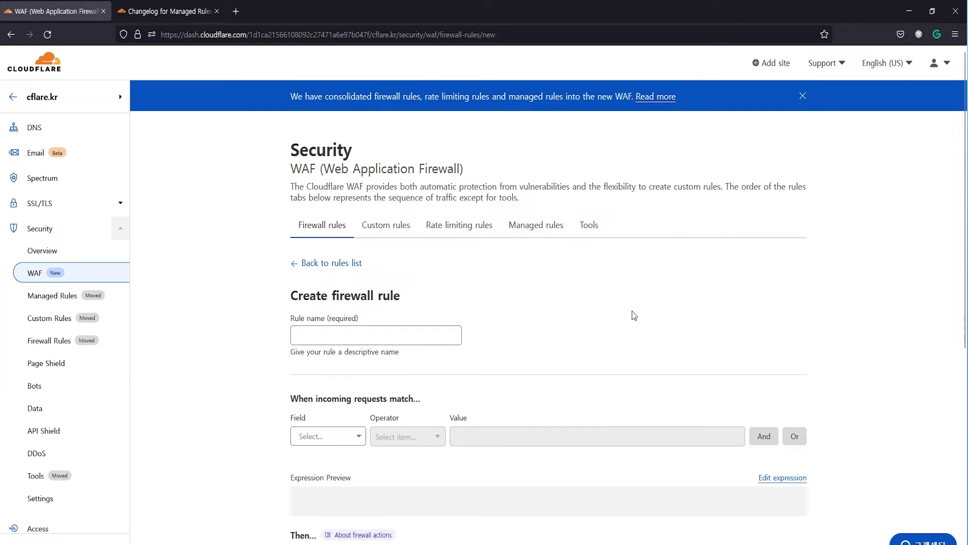
left_click(349, 337)
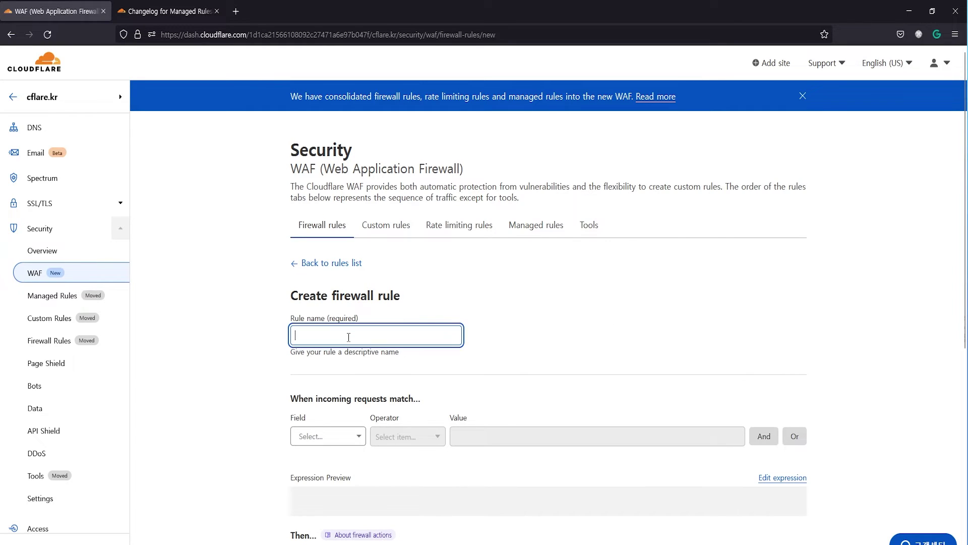
type("demo FR")
Set the rule's first match condition to AS Num does not equal 13335.
scroll(331, 366, "down", 2)
left_click(331, 373)
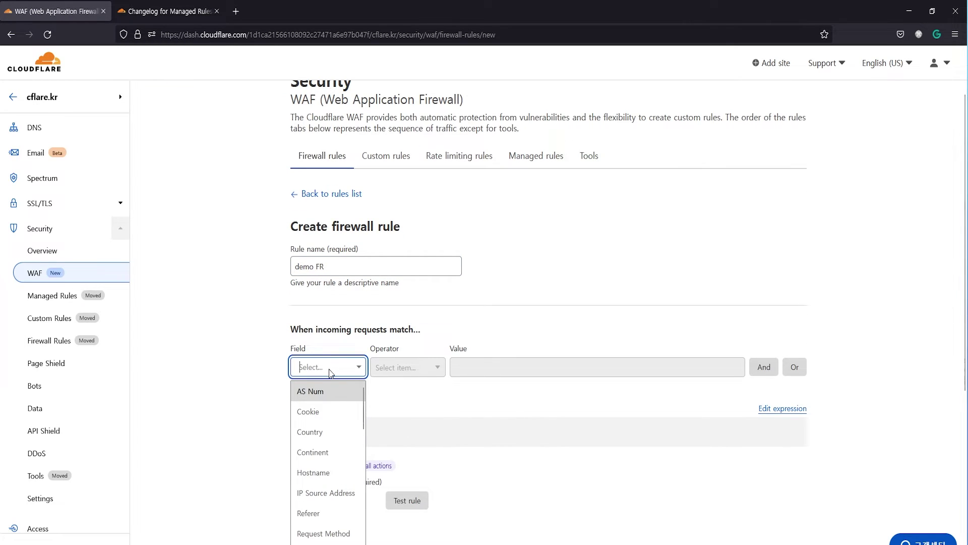
left_click(328, 393)
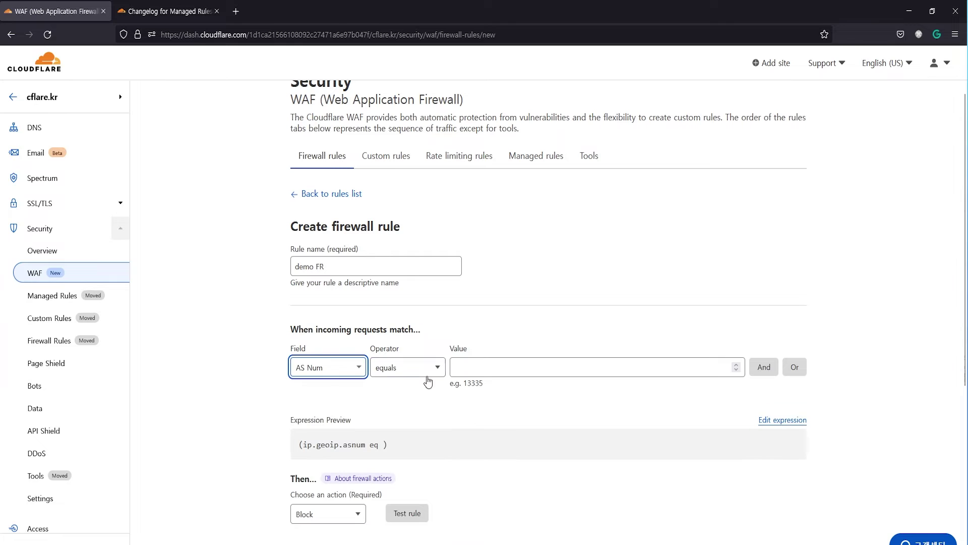
left_click(427, 376)
left_click(427, 409)
left_click(478, 368)
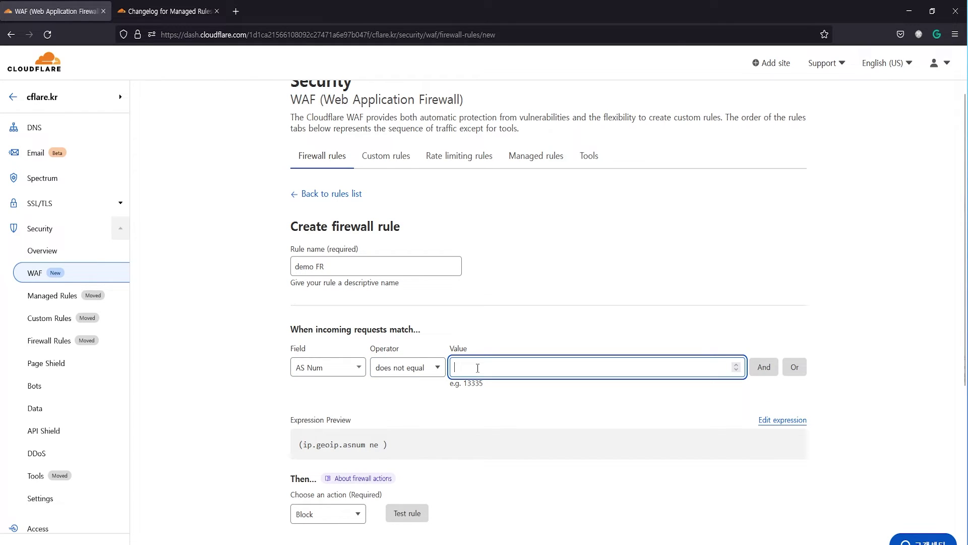
type("133")
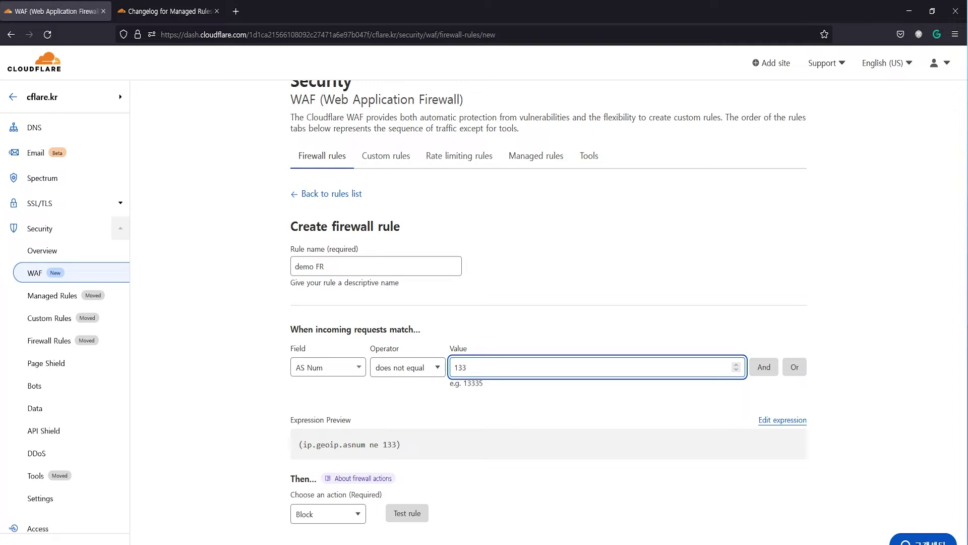
type("35")
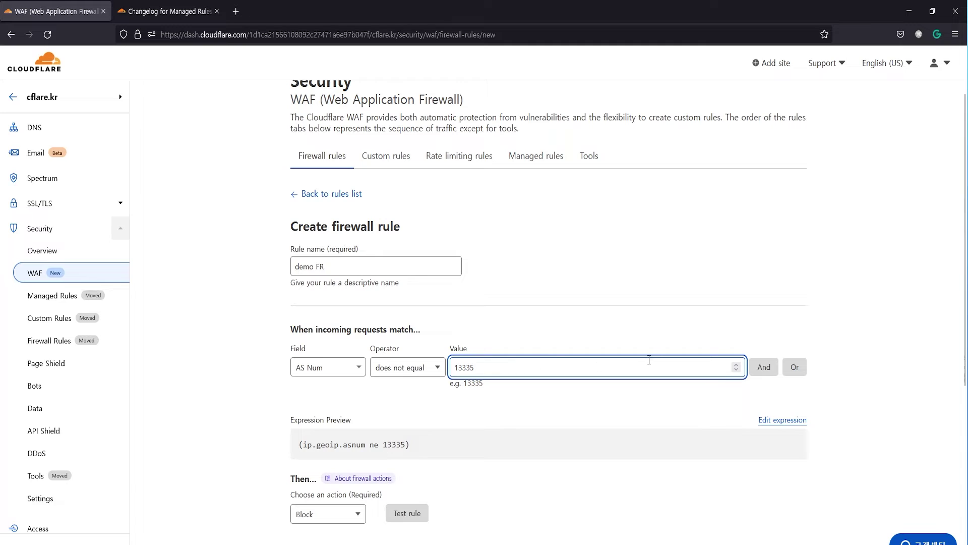
Add an And condition requiring Hostname equals demo.cflare.kr.
left_click(764, 367)
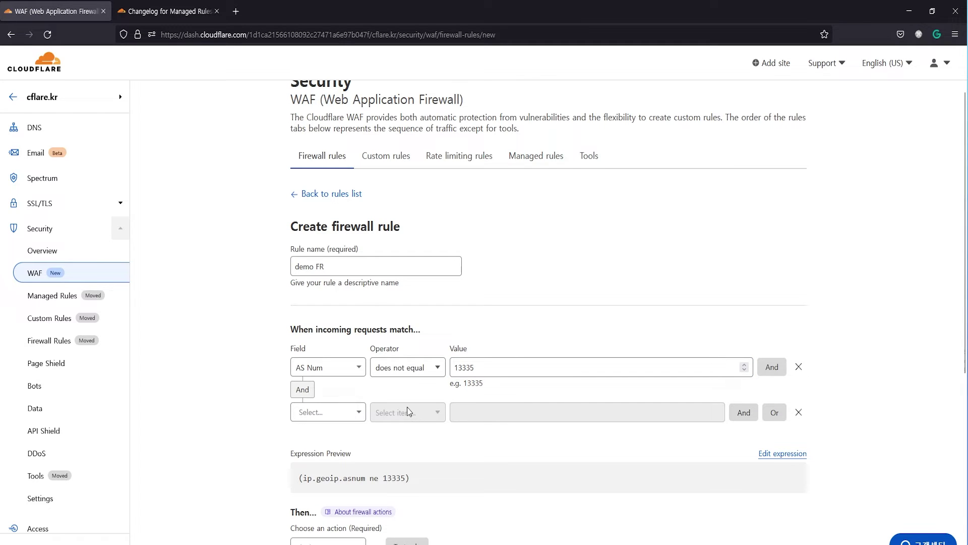
left_click(353, 415)
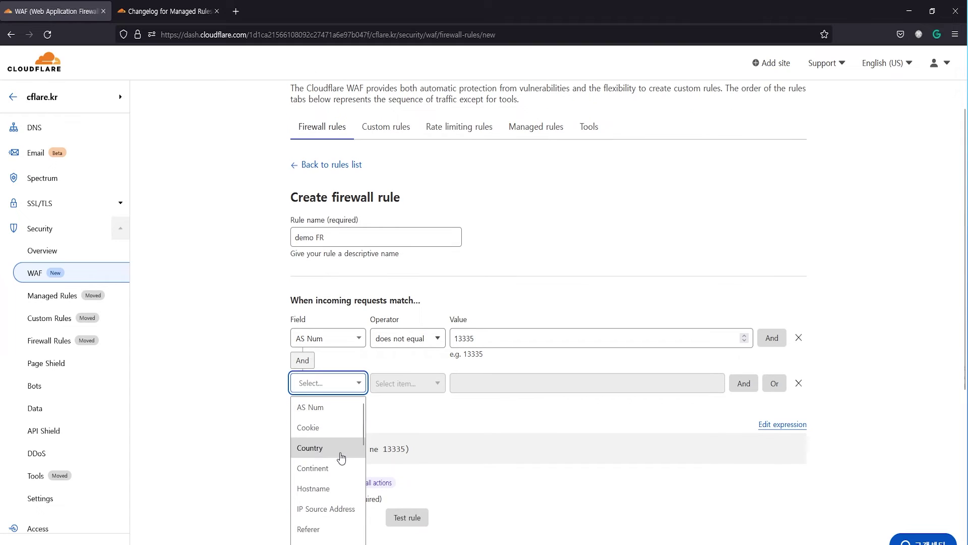
left_click(334, 488)
key("Tab")
key("Tab")
type("demo.cflare.kr")
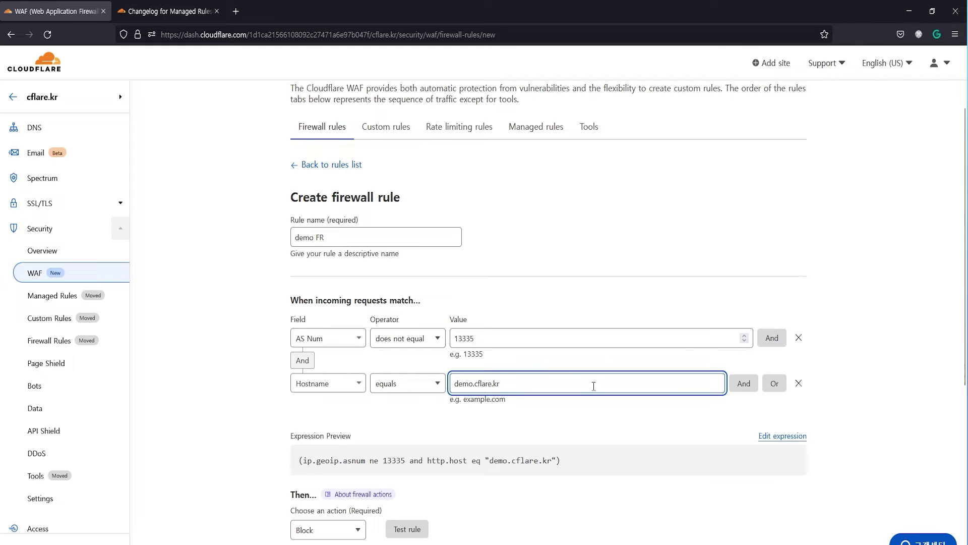
Add a third And condition that matches SSL/HTTPS requests.
left_click(737, 384)
left_click(346, 429)
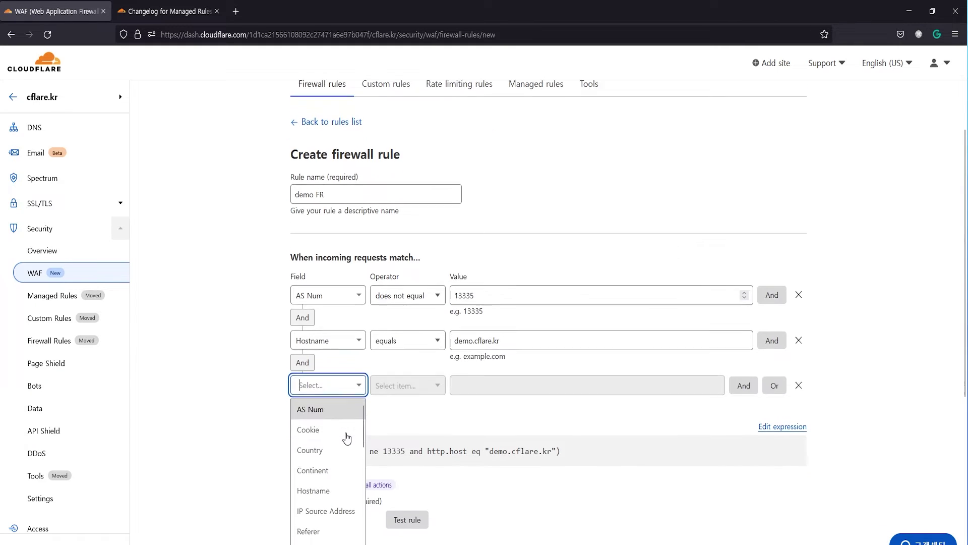
scroll(344, 447, "down", 3)
scroll(344, 447, "down", 3)
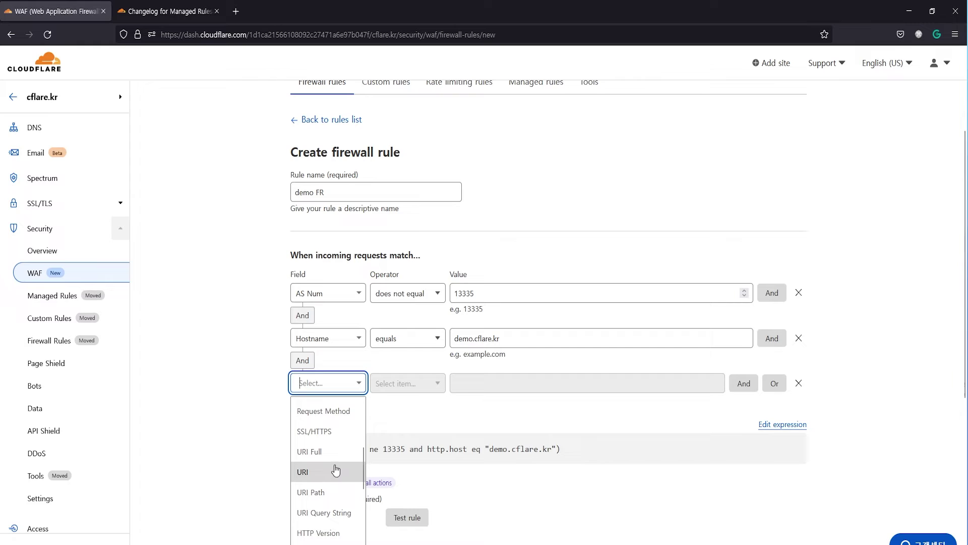
scroll(340, 467, "up", 2)
scroll(340, 464, "up", 1)
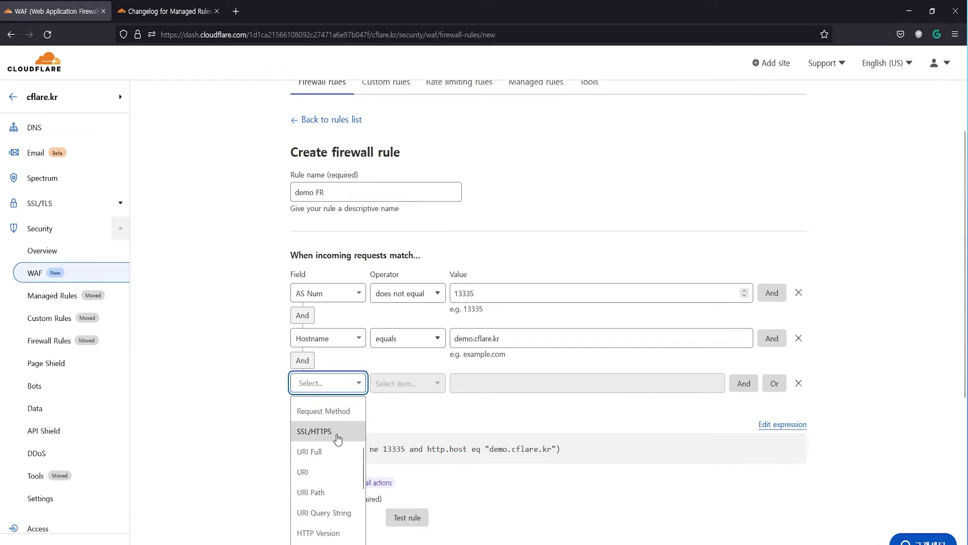
left_click(336, 431)
Add a fourth And condition with User Agent does not equal, leaving the value empty.
left_click(743, 383)
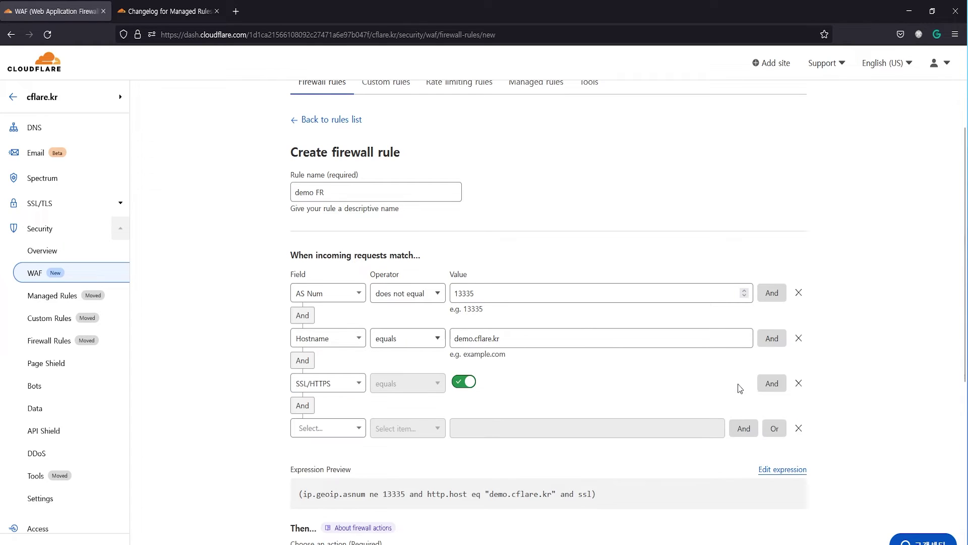
left_click(342, 434)
scroll(340, 442, "down", 4)
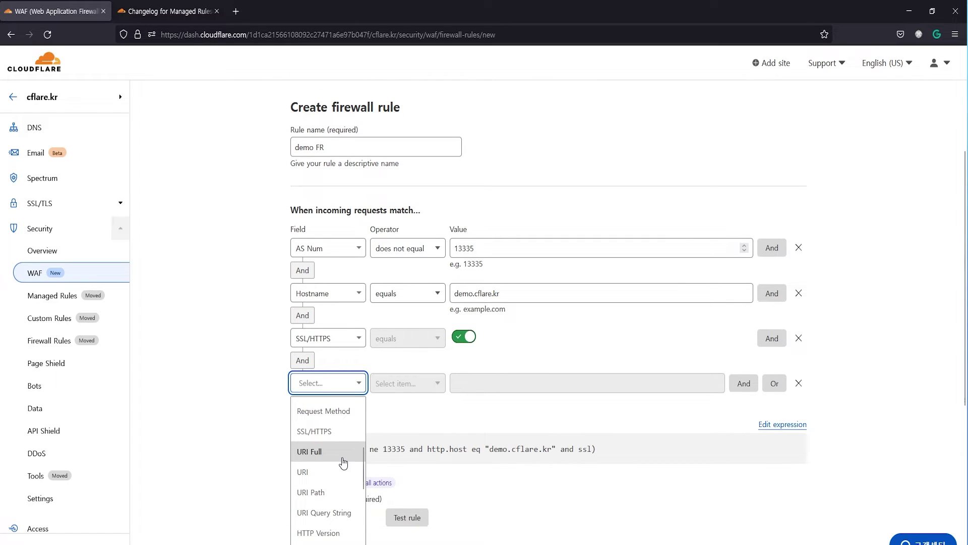
scroll(340, 448, "down", 3)
left_click(341, 416)
left_click(486, 383)
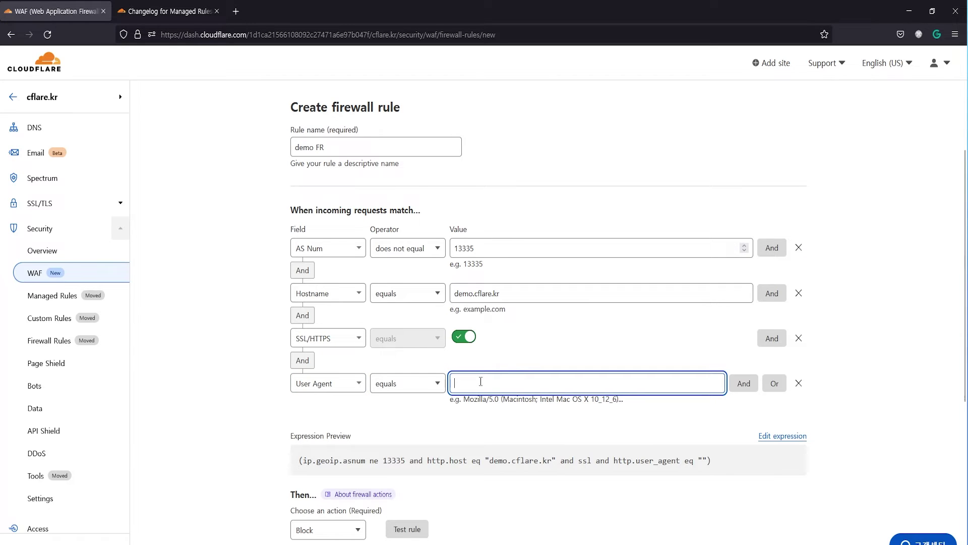
left_click(432, 384)
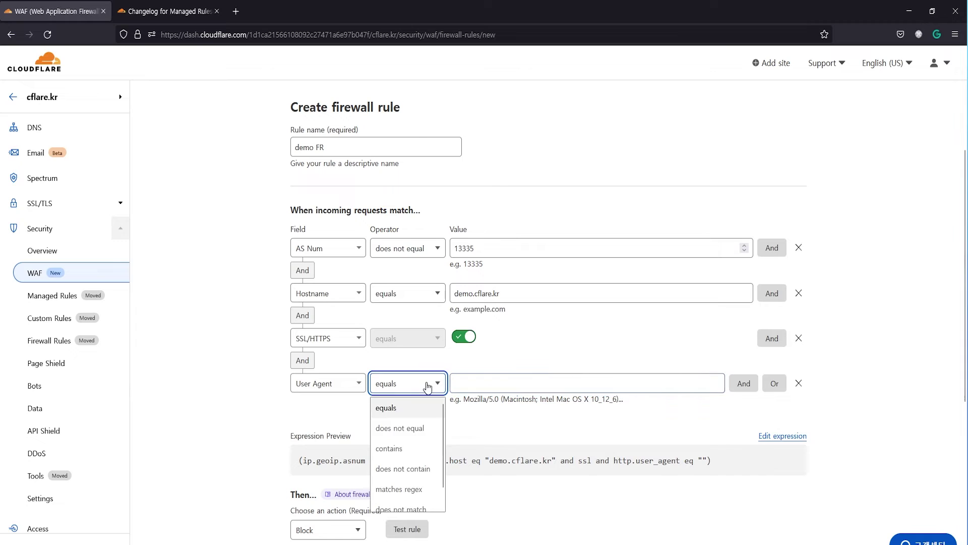
left_click(429, 428)
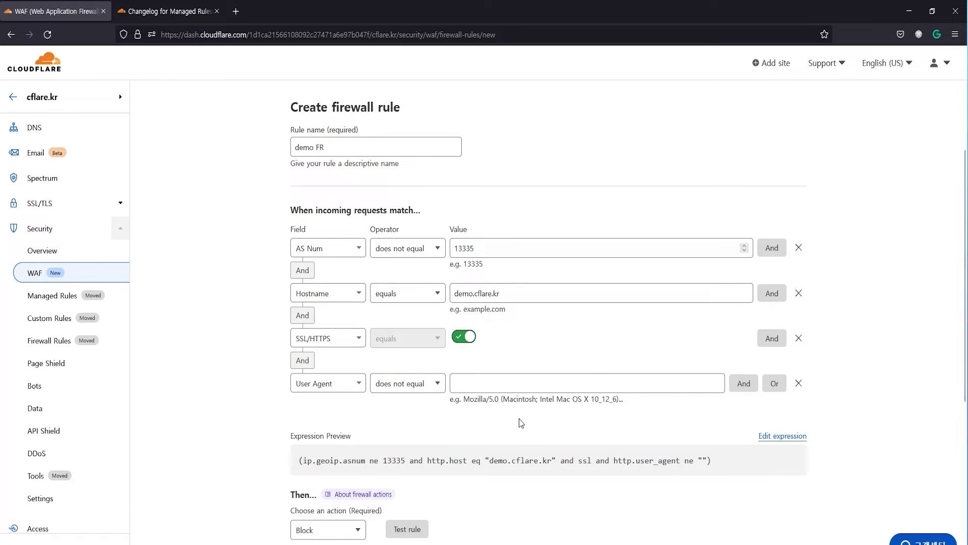
Test the Block rule against sampled traffic and review the chart of matching requests.
scroll(485, 426, "down", 1)
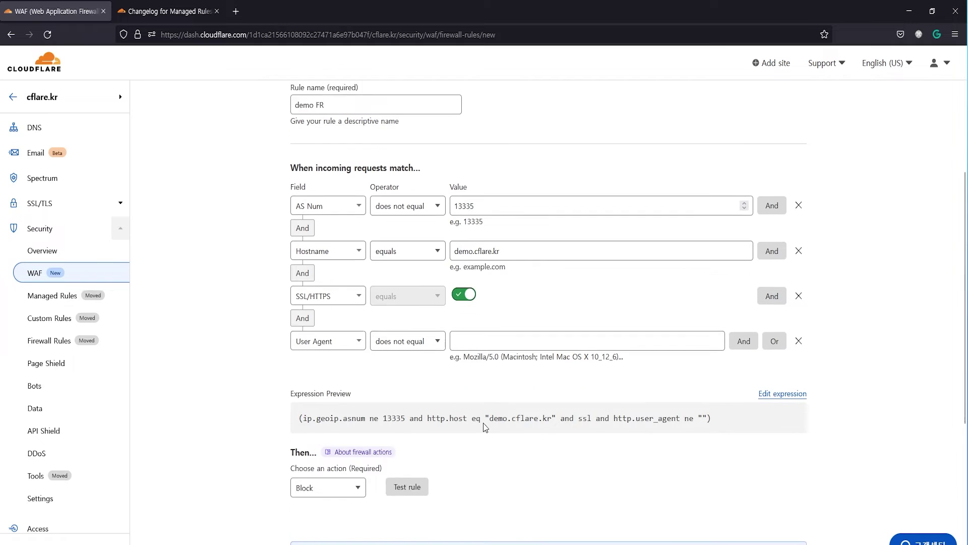
scroll(485, 427, "down", 1)
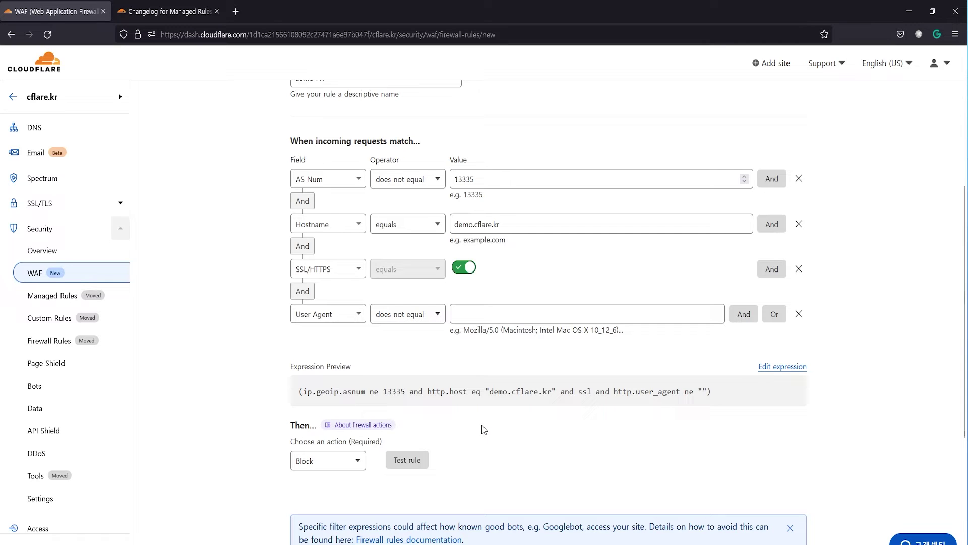
left_click(408, 460)
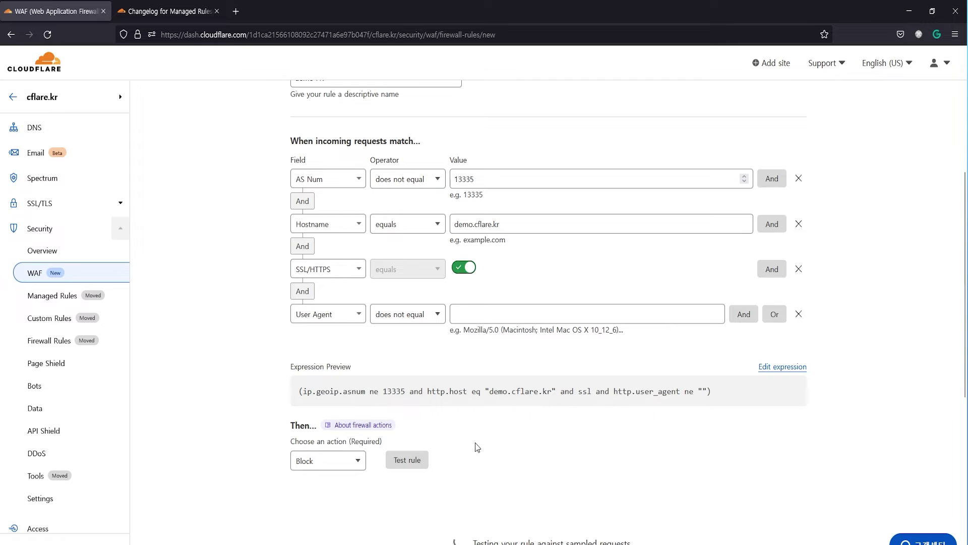
scroll(674, 415, "down", 4)
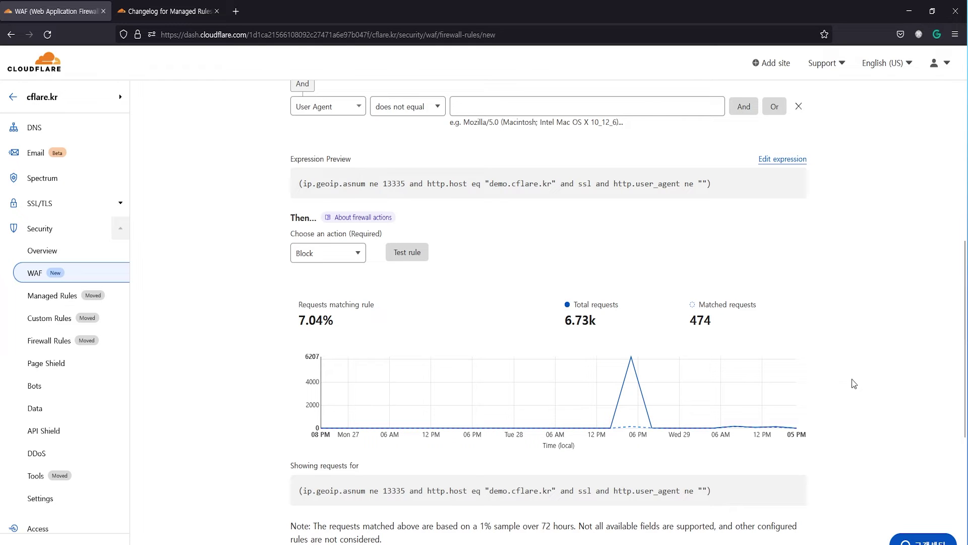
Deploy the demo FR firewall rule with the Block action.
scroll(810, 378, "down", 3)
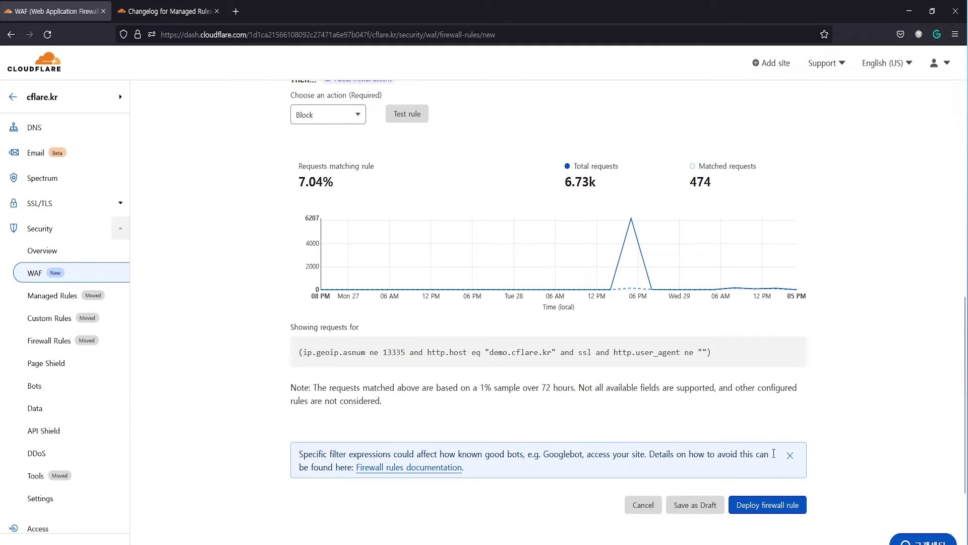
left_click(772, 504)
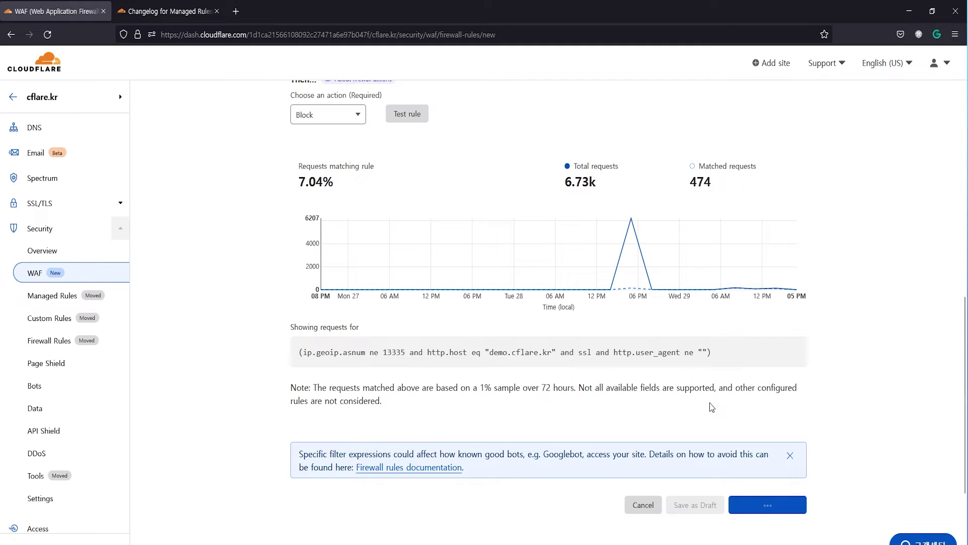
scroll(628, 399, "down", 3)
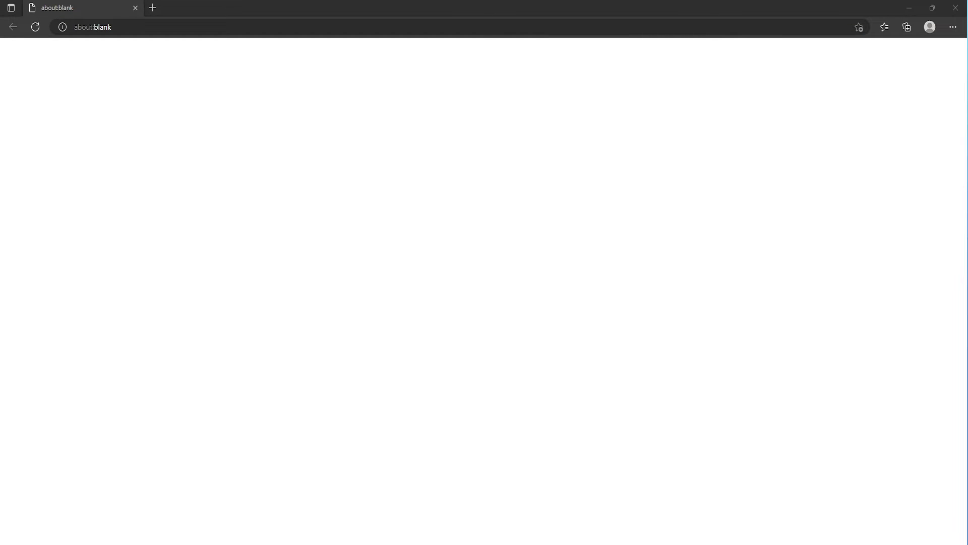
left_click(169, 27)
type("https://demo.cflare.kr")
key("ctrl+a")
type("https://demo.cflare.kr")
key("Return")
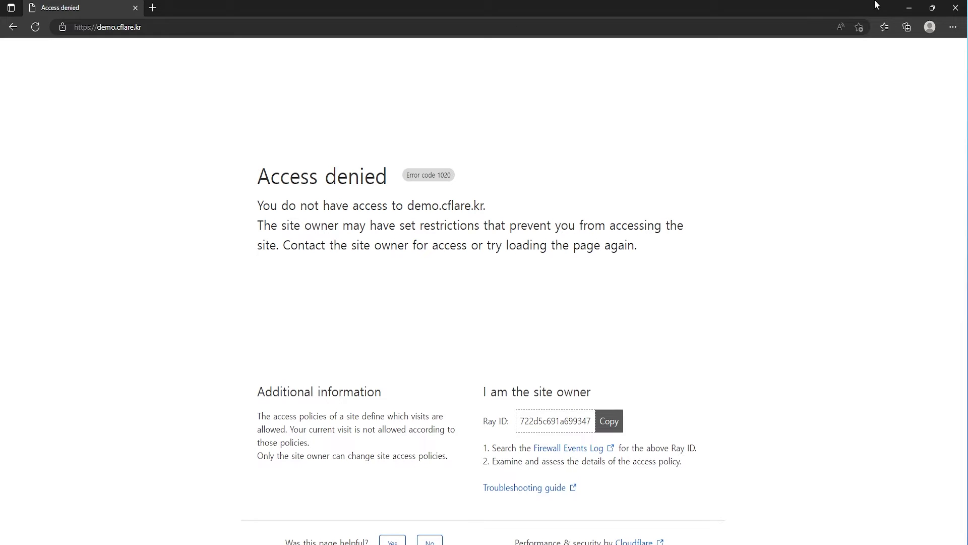
left_click(956, 8)
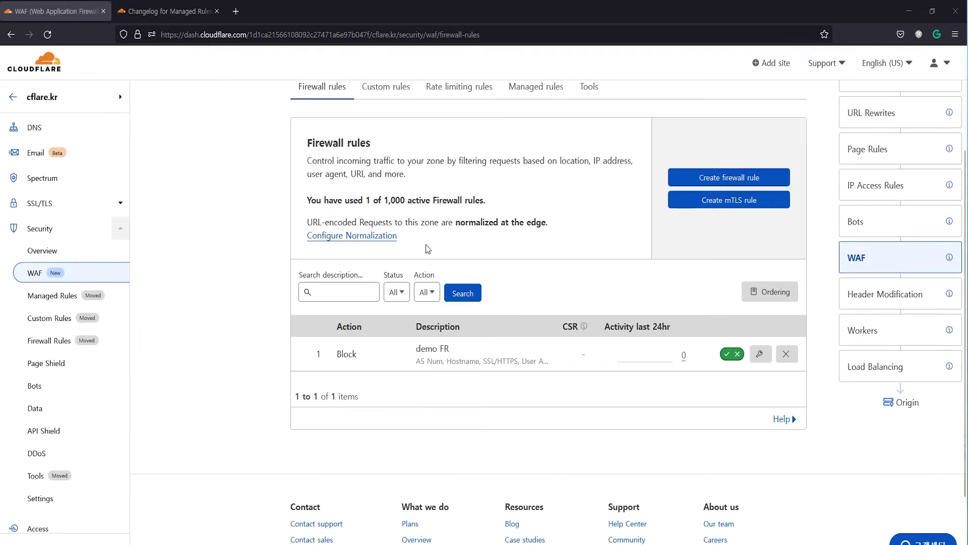
Return to the Security overview, limit firewall events to Previous 30 minutes, and review the action and service summaries.
left_click(67, 251)
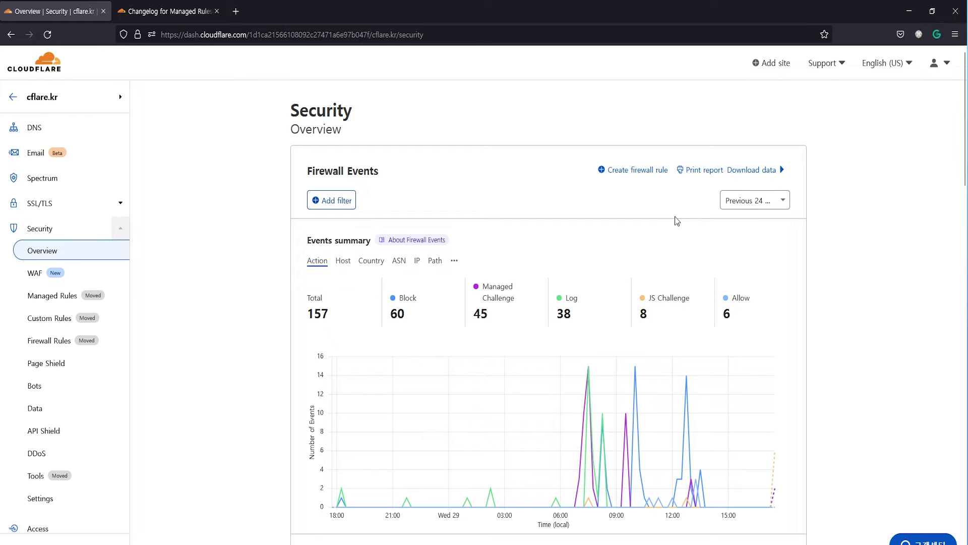
left_click(749, 201)
left_click(747, 234)
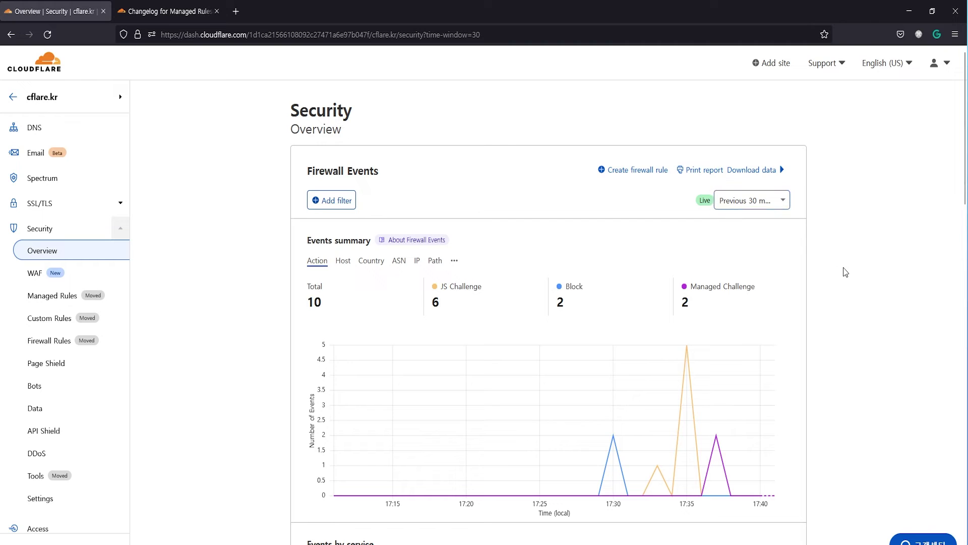
scroll(834, 261, "down", 3)
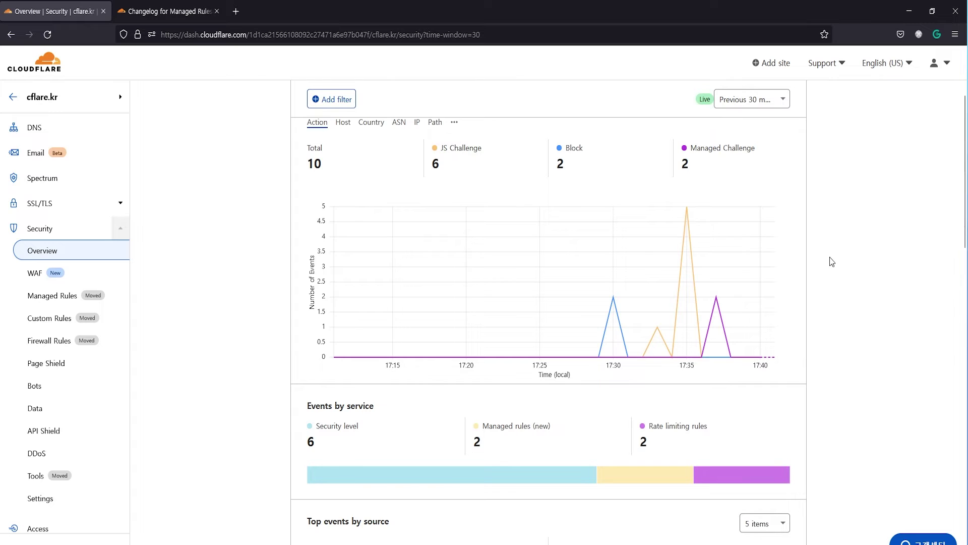
Refresh the firewall events by switching to Previous 6 hours and back to Previous 30 minutes, and check the demo FR entry under top events by source.
scroll(841, 268, "up", 2)
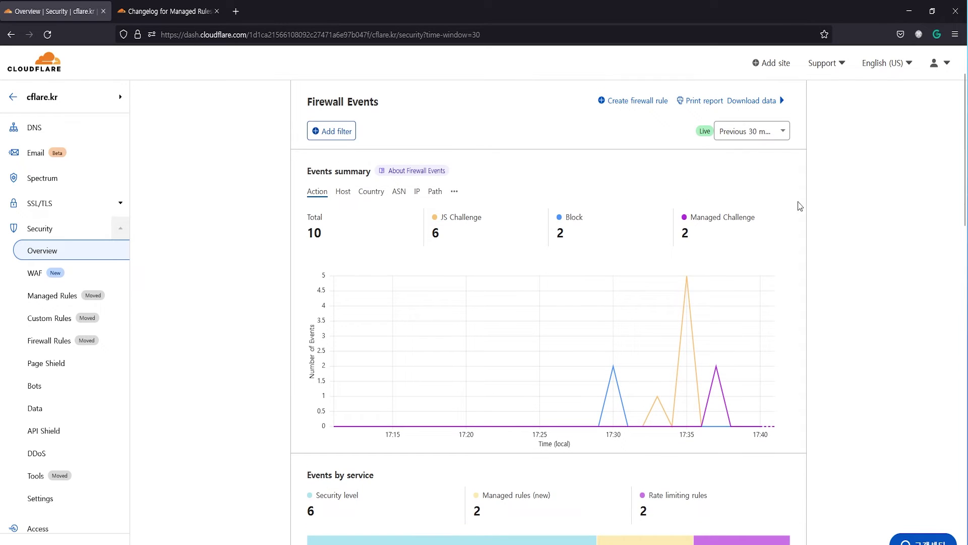
scroll(824, 250, "down", 8)
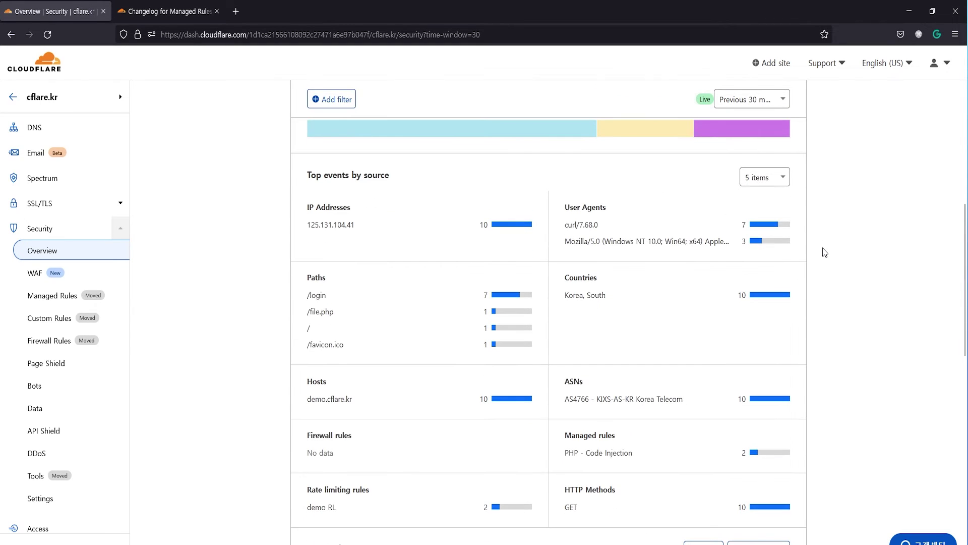
left_click(757, 101)
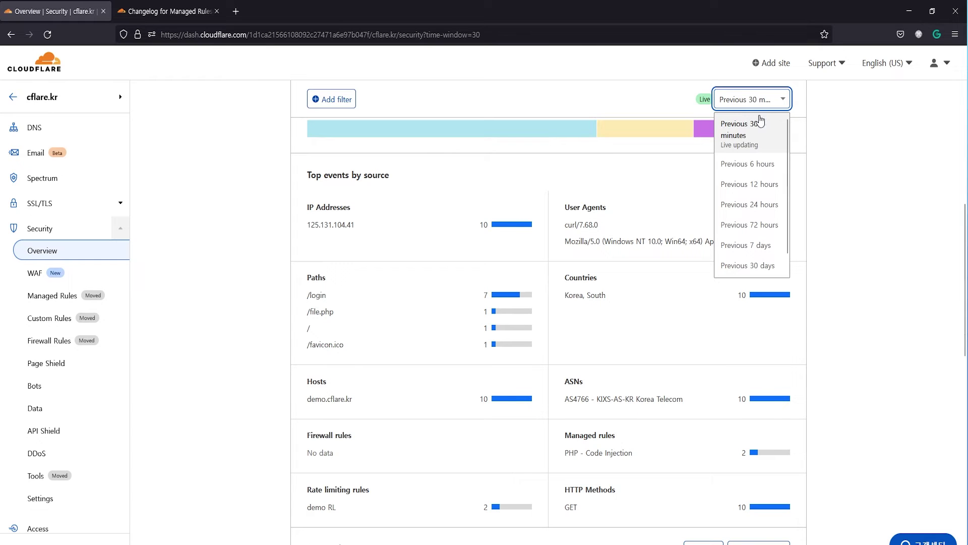
left_click(754, 164)
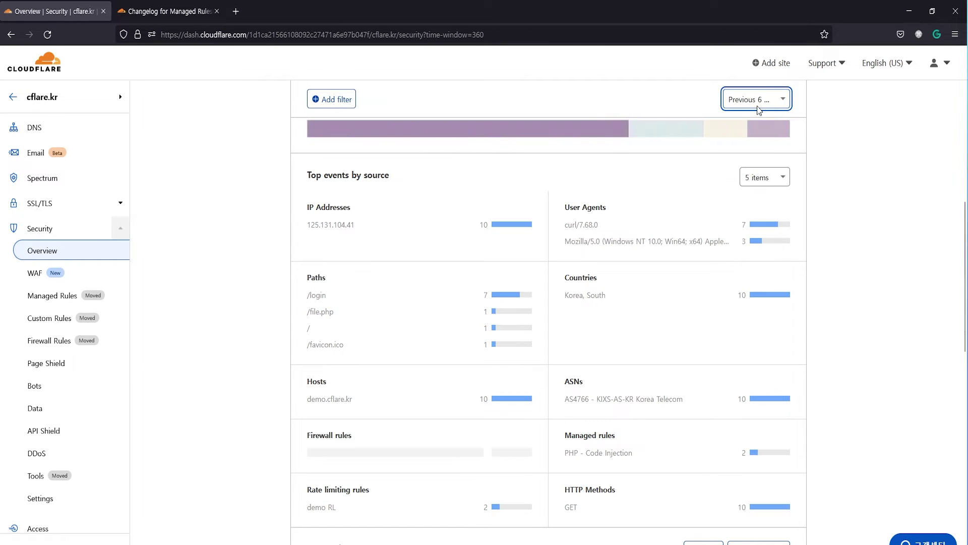
left_click(759, 106)
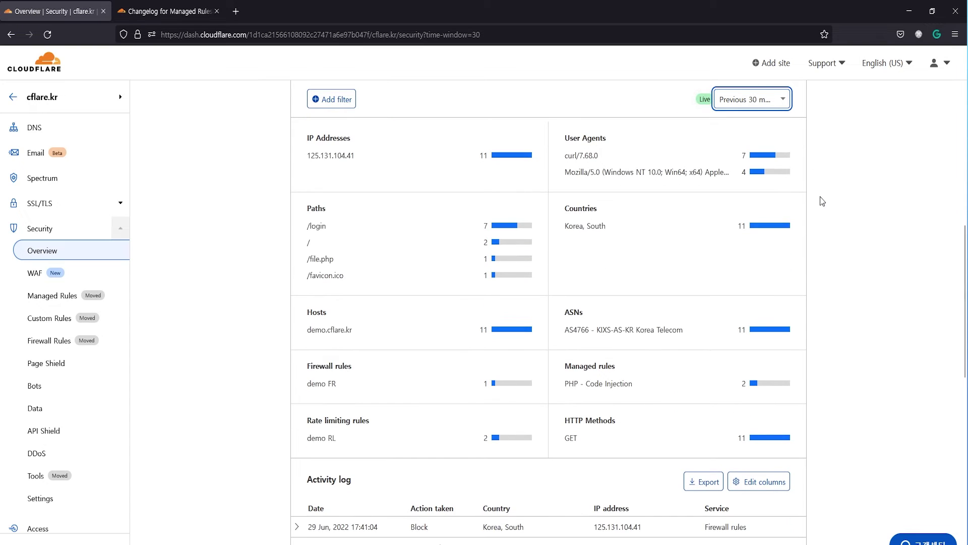
left_click_drag(306, 384, 345, 387)
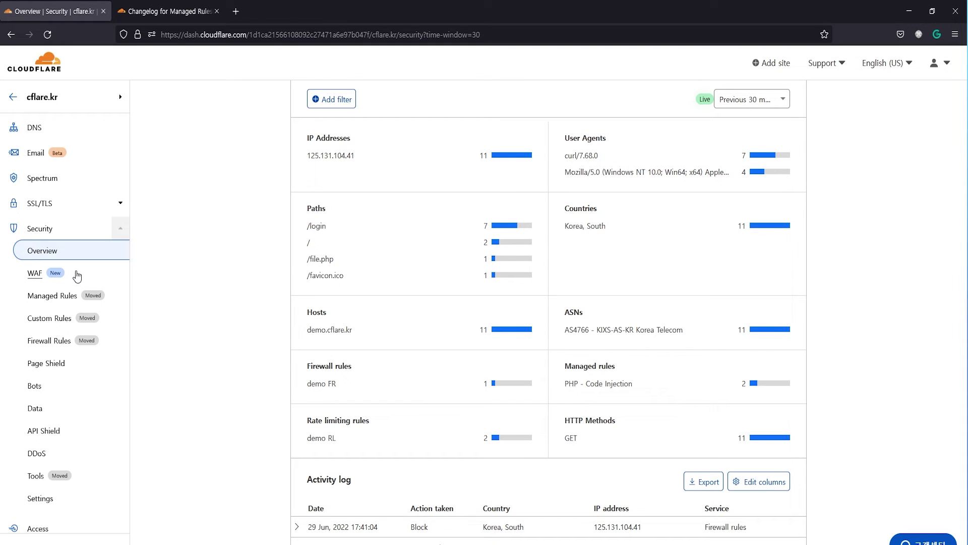
Enable JavaScript Detections in the Bot Management configuration and return to Bot Analytics.
left_click(63, 392)
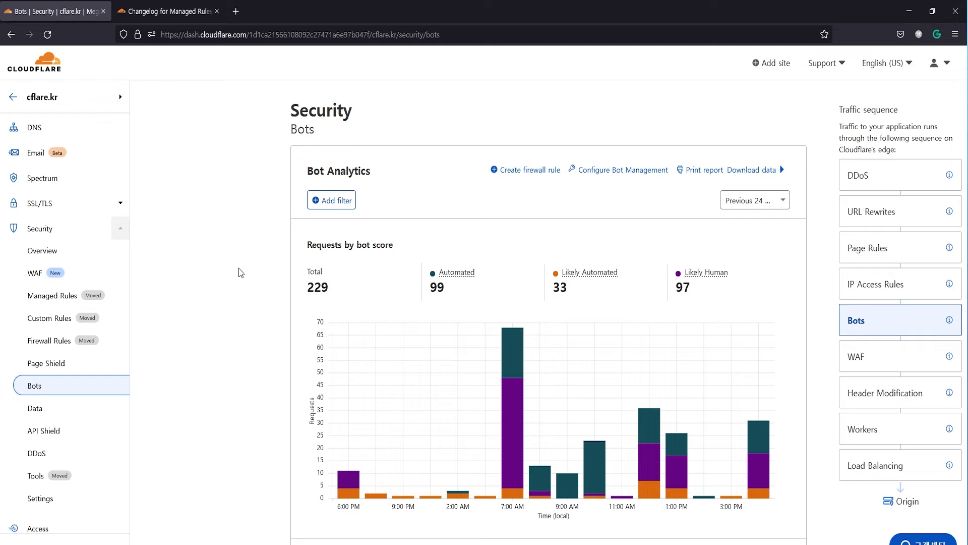
left_click(625, 172)
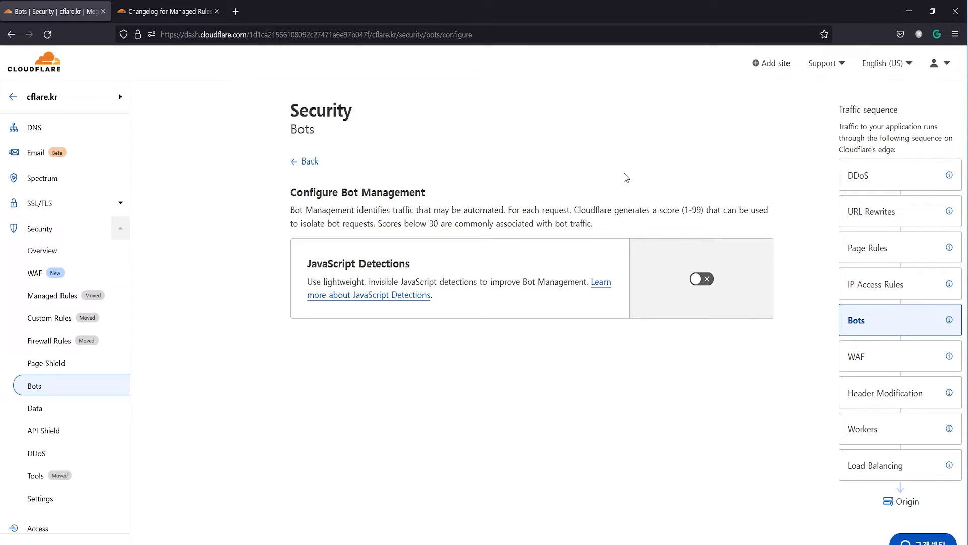
left_click(701, 283)
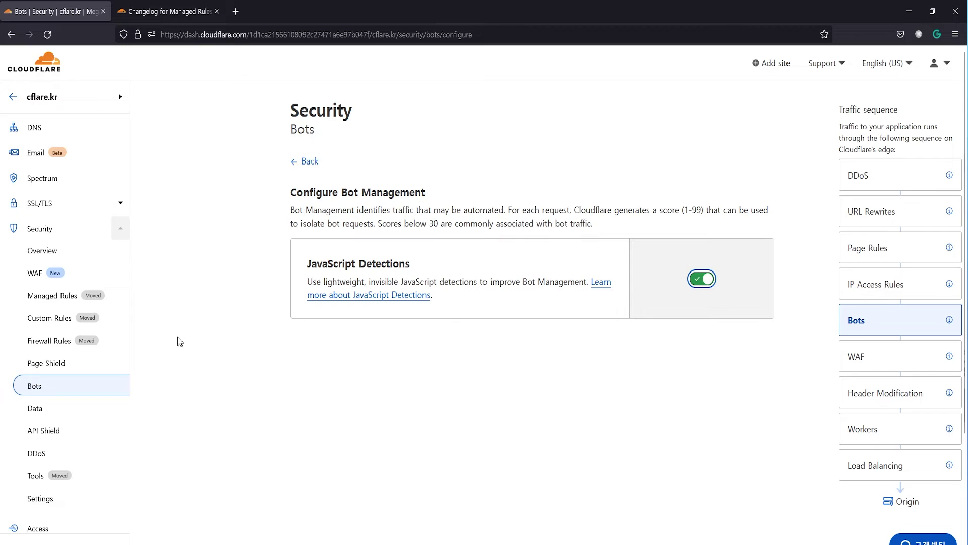
left_click(306, 164)
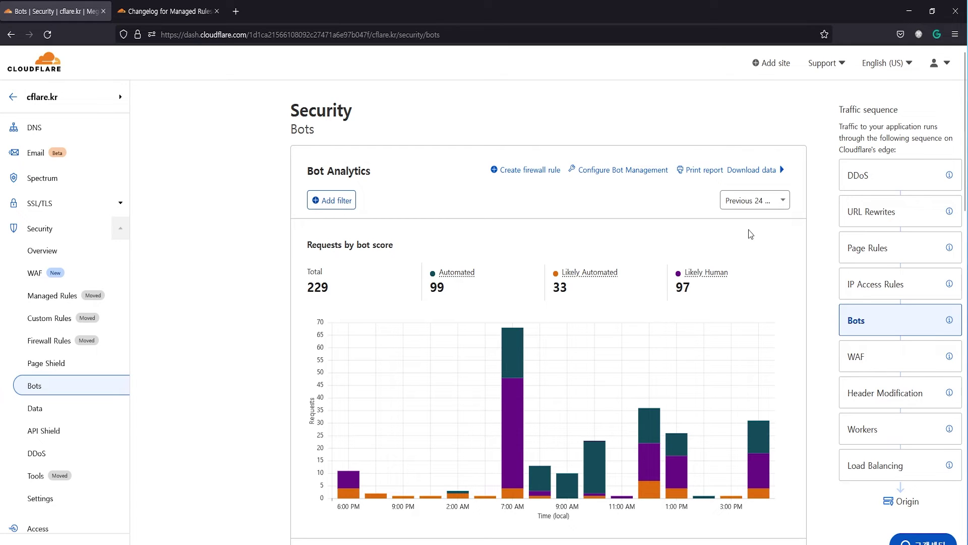
Review bot score sources and top requests in Bot Analytics for the previous 30 days, filtered to bot scores of 30 or less.
left_click(749, 201)
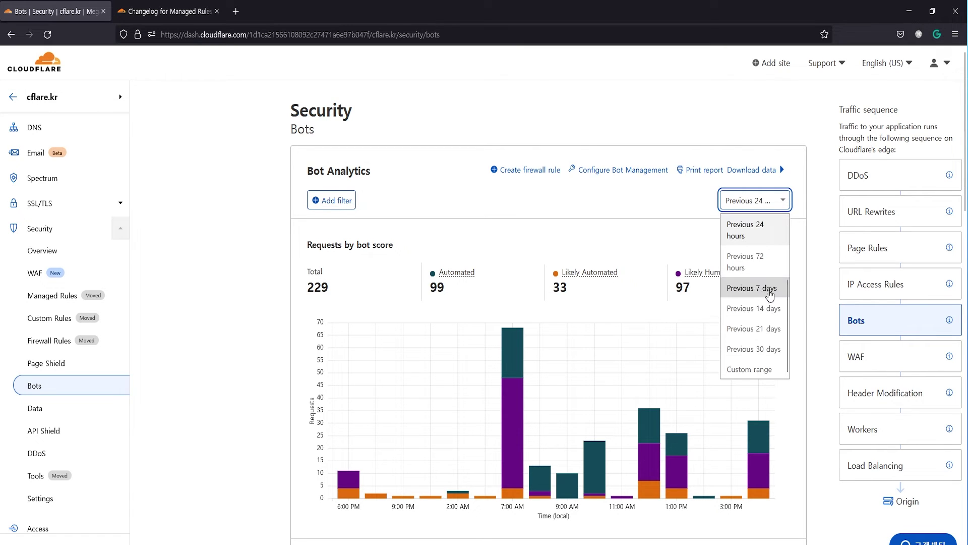
left_click(753, 348)
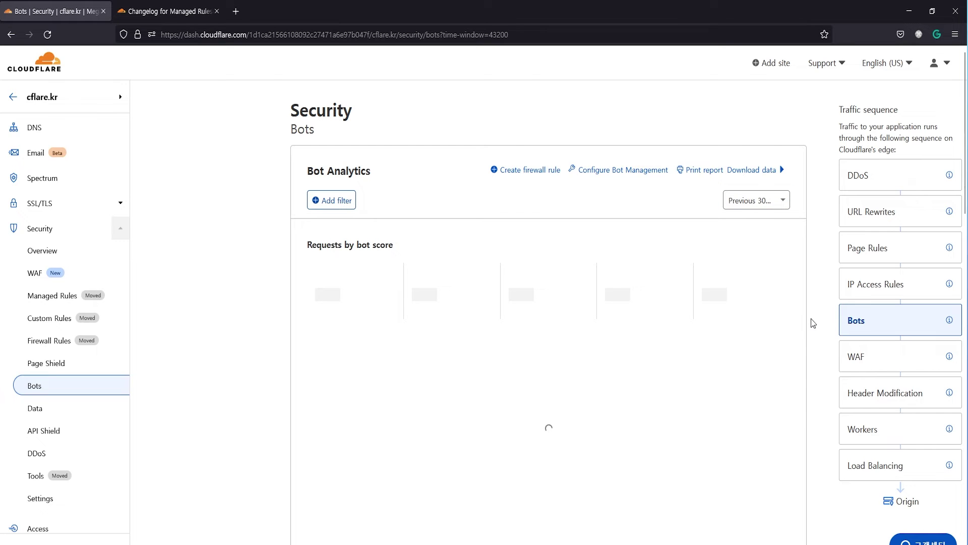
scroll(813, 322, "down", 4)
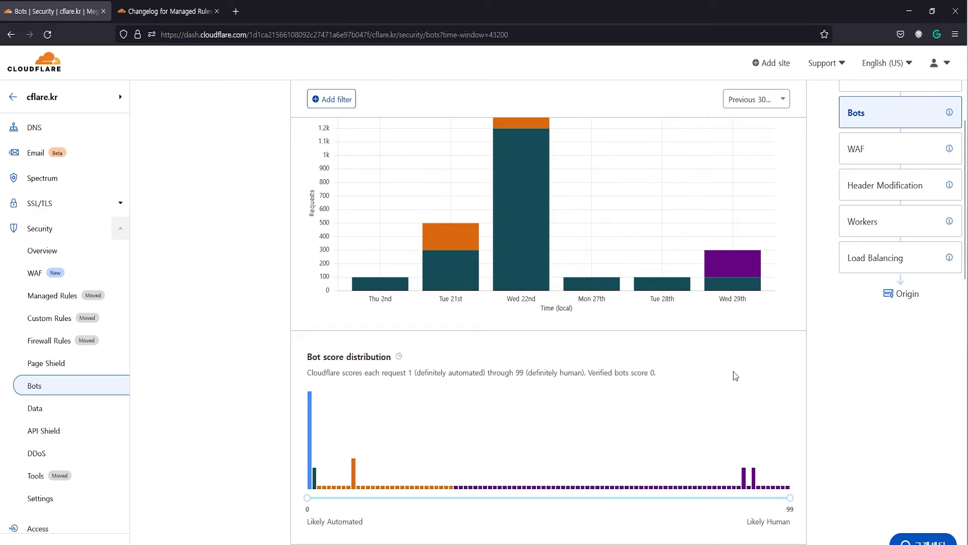
left_click_drag(788, 502, 454, 512)
left_click(844, 447)
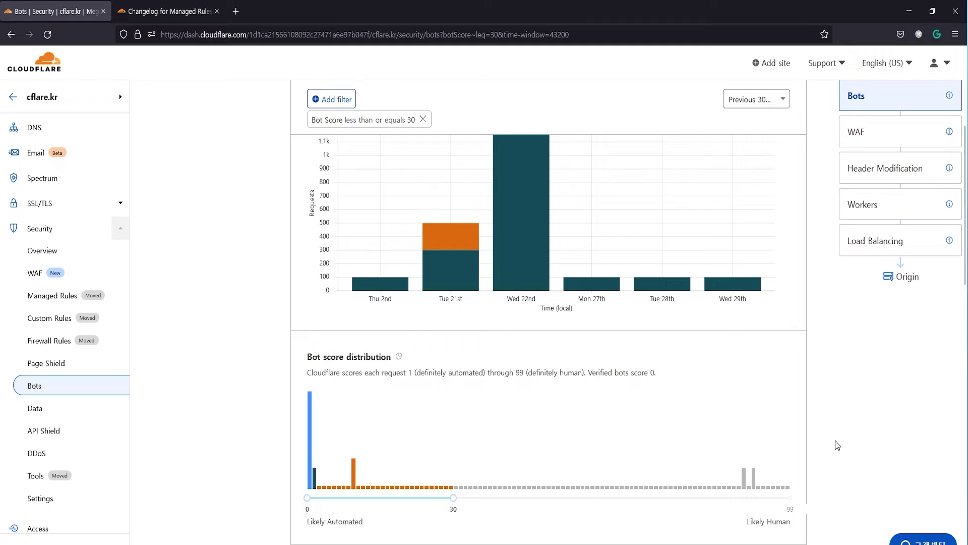
scroll(829, 406, "down", 4)
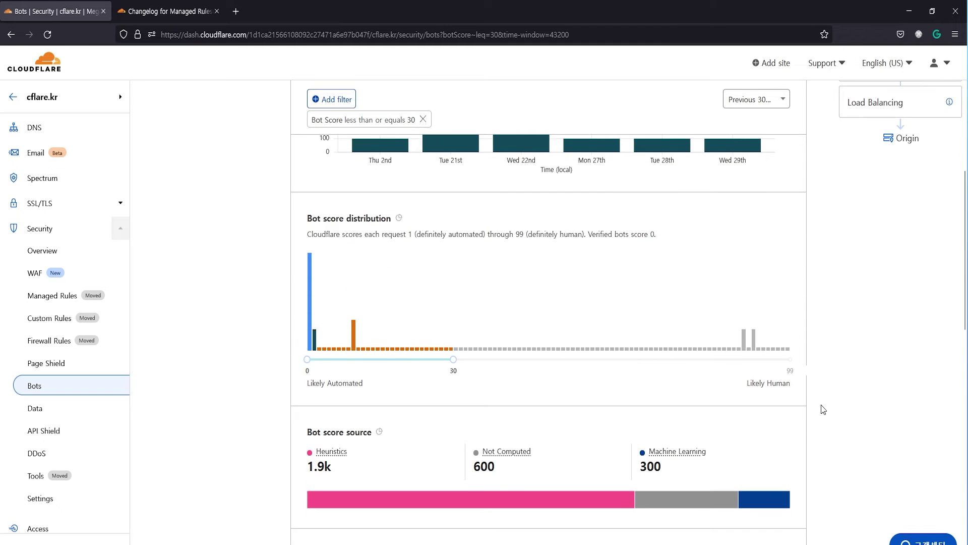
scroll(831, 397, "down", 5)
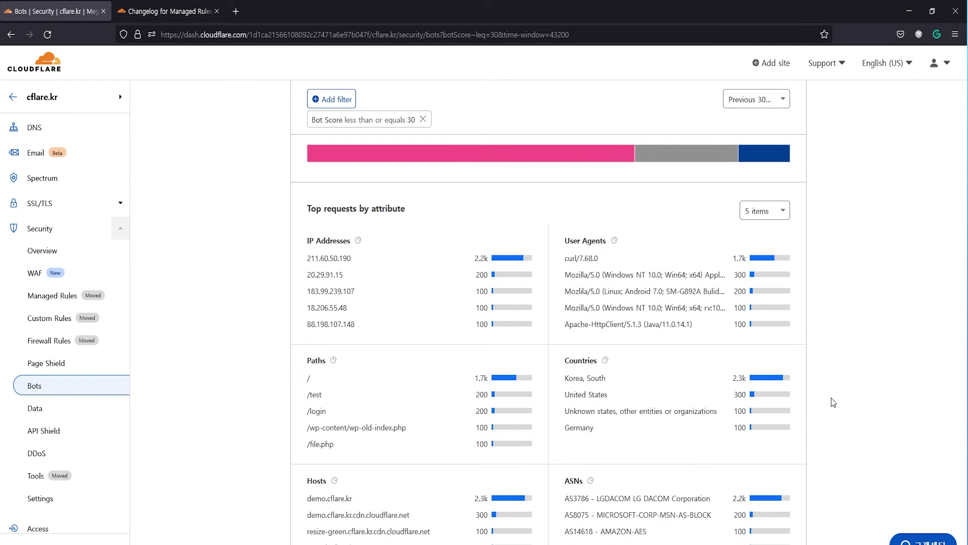
scroll(832, 398, "up", 5)
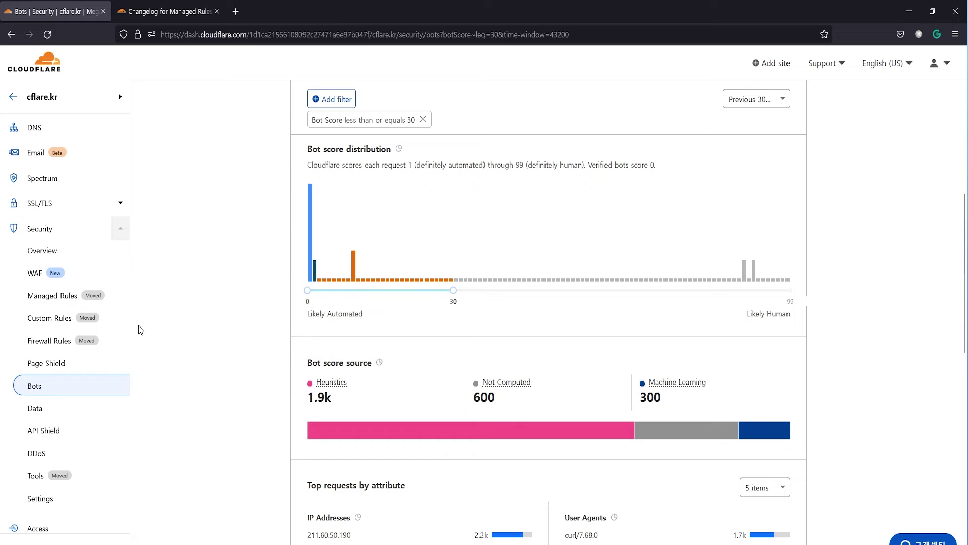
Start a new WAF firewall rule and name it demo BM.
left_click(60, 341)
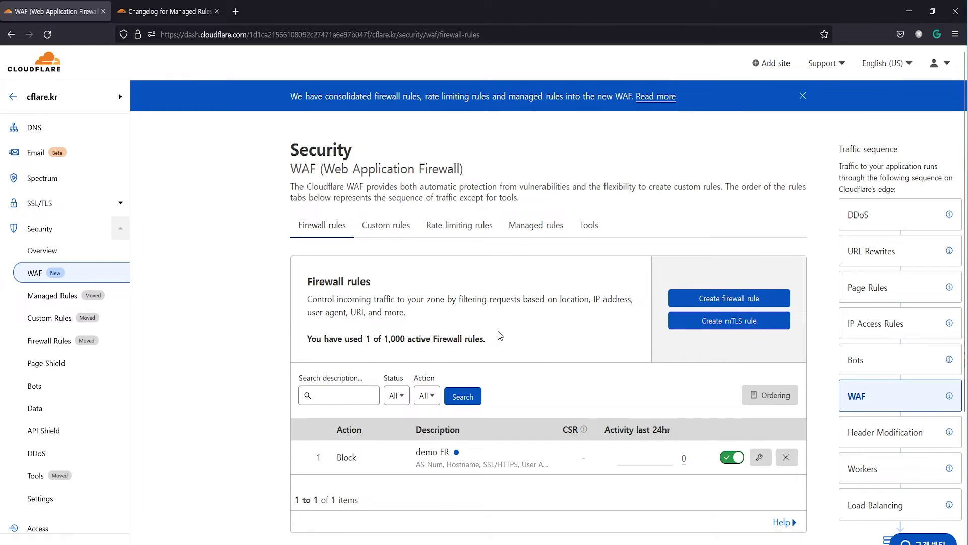
scroll(613, 347, "down", 2)
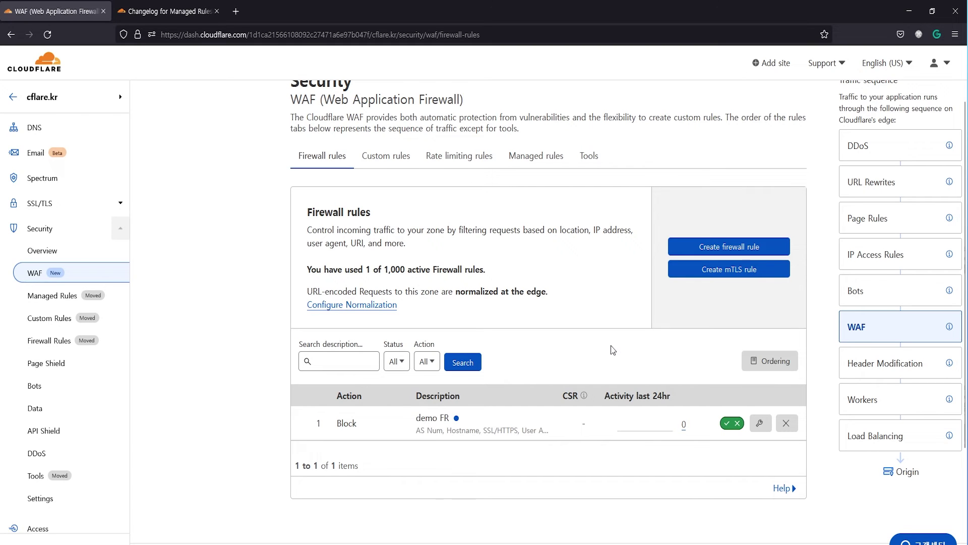
left_click(704, 254)
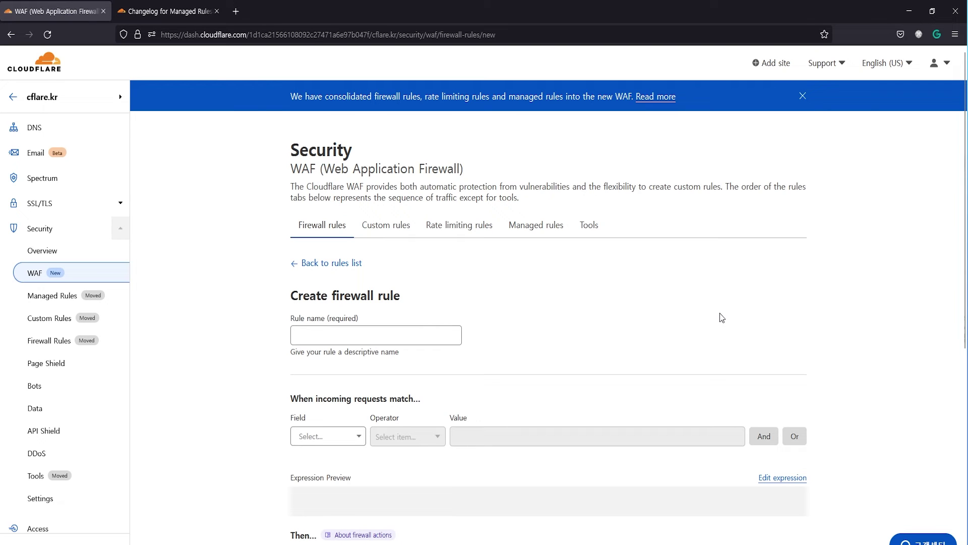
left_click(385, 337)
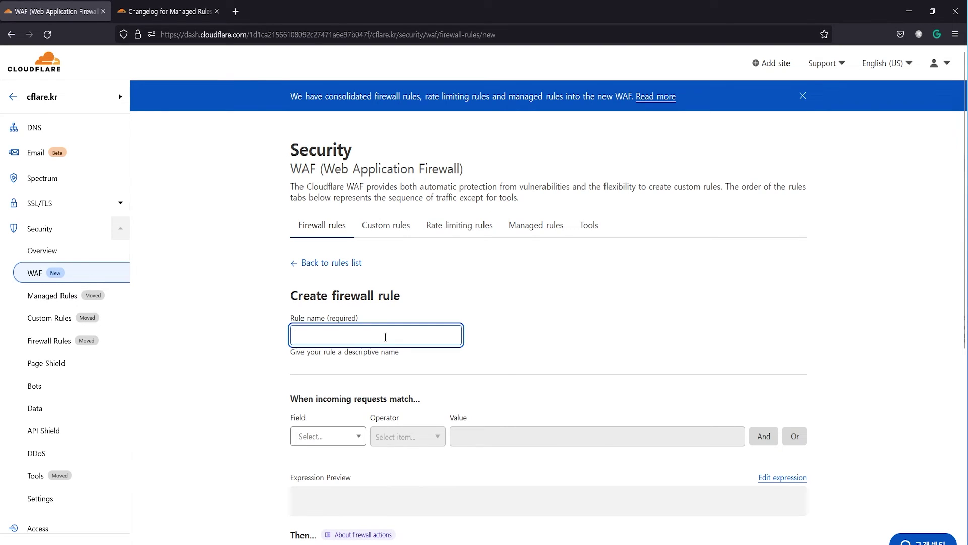
type("demo ")
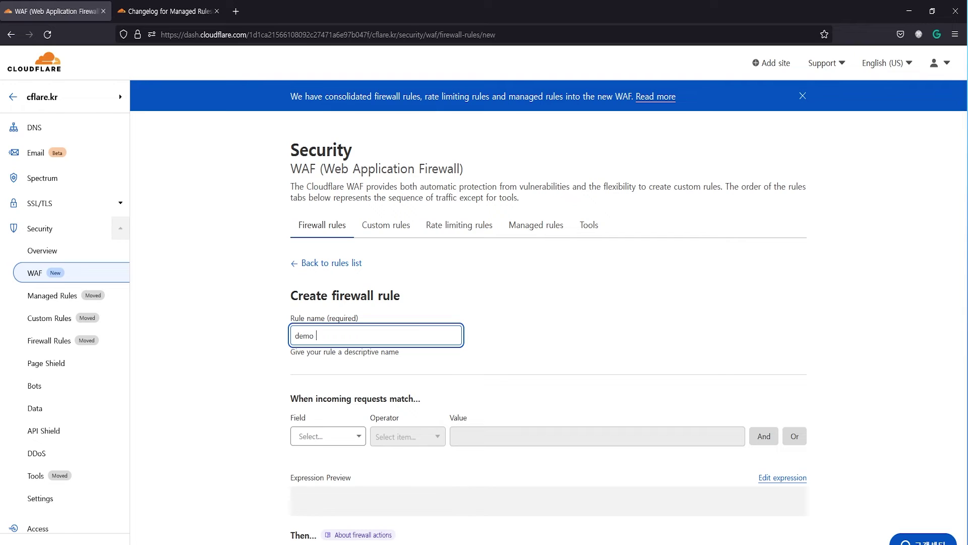
type("BM")
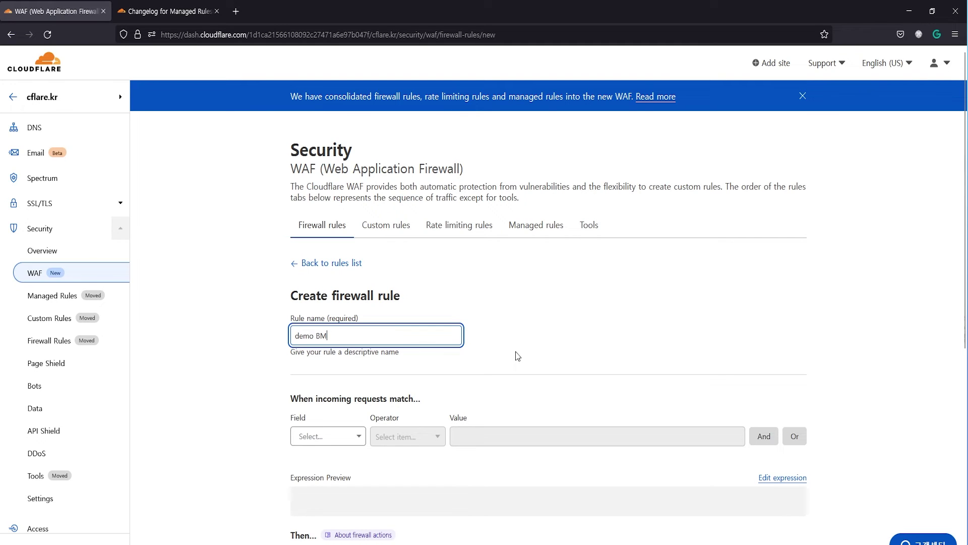
Set the rule's first match condition to Bot Score equals 1.
left_click(361, 435)
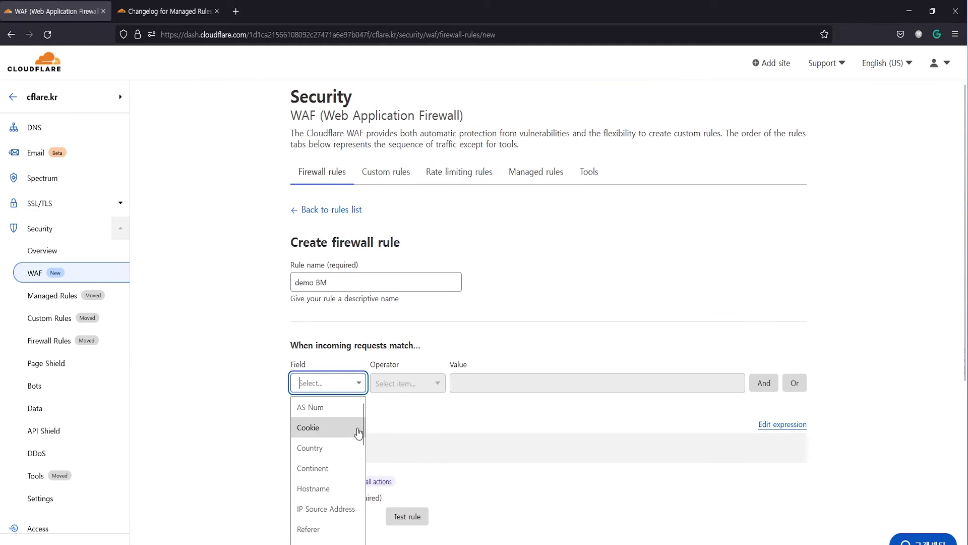
scroll(342, 443, "down", 5)
scroll(345, 444, "down", 3)
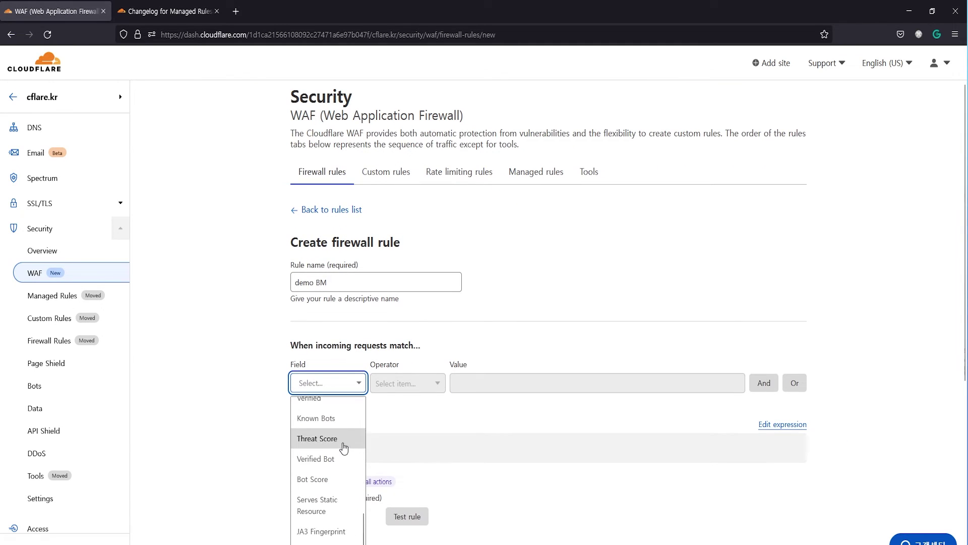
left_click(328, 478)
left_click(479, 381)
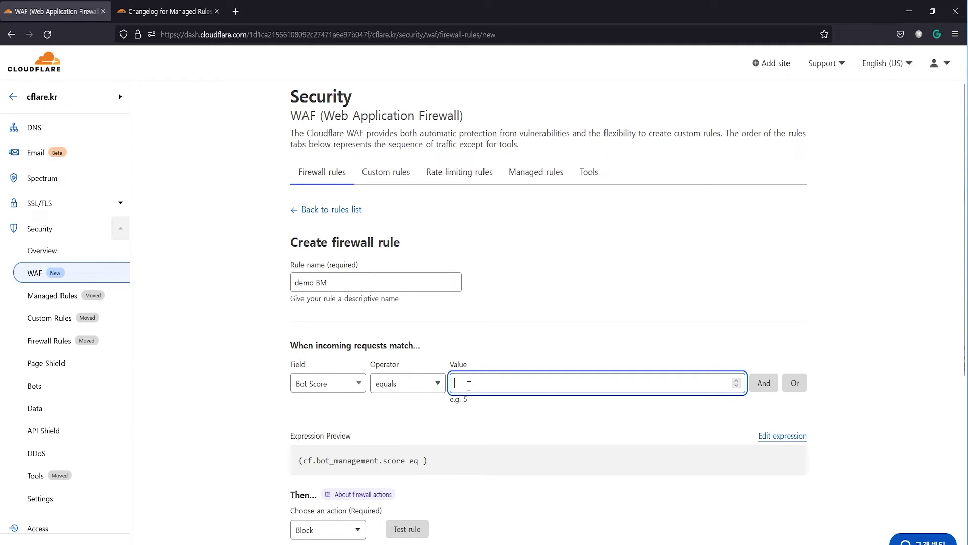
left_click(630, 331)
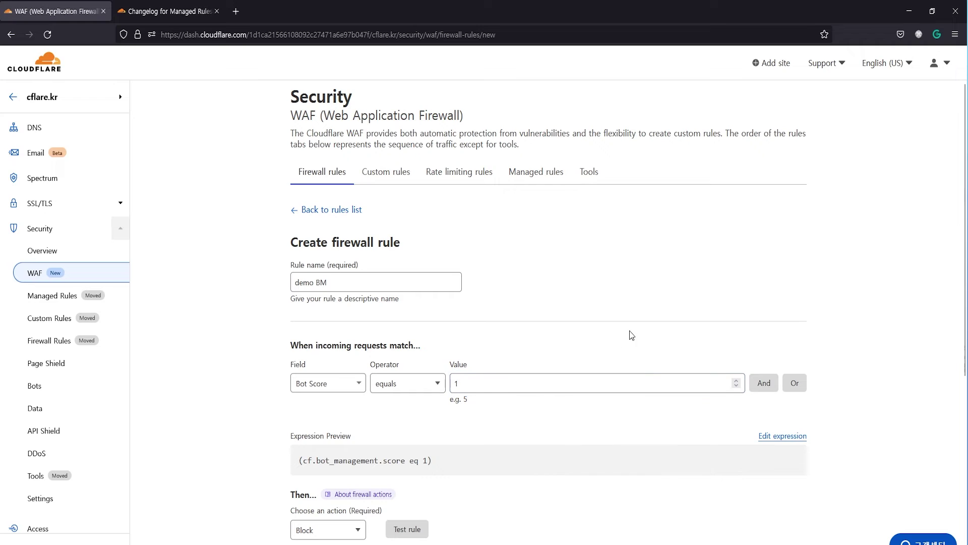
Add an And condition on Verified Bot with its value switched off.
scroll(634, 328, "down", 2)
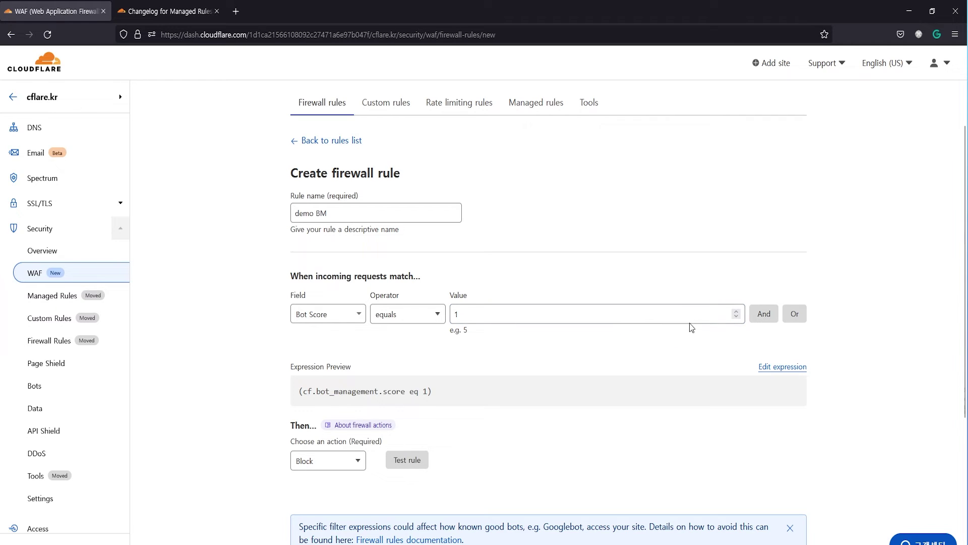
left_click(763, 314)
left_click(351, 359)
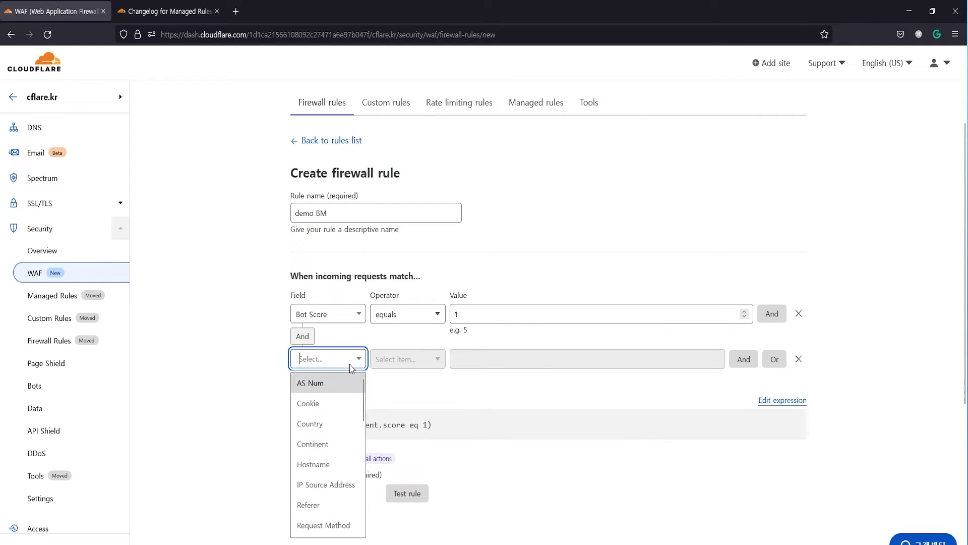
scroll(341, 433, "down", 5)
left_click(338, 435)
left_click(464, 358)
Add another And condition on Serves Static Resource with its value switched off.
left_click(744, 359)
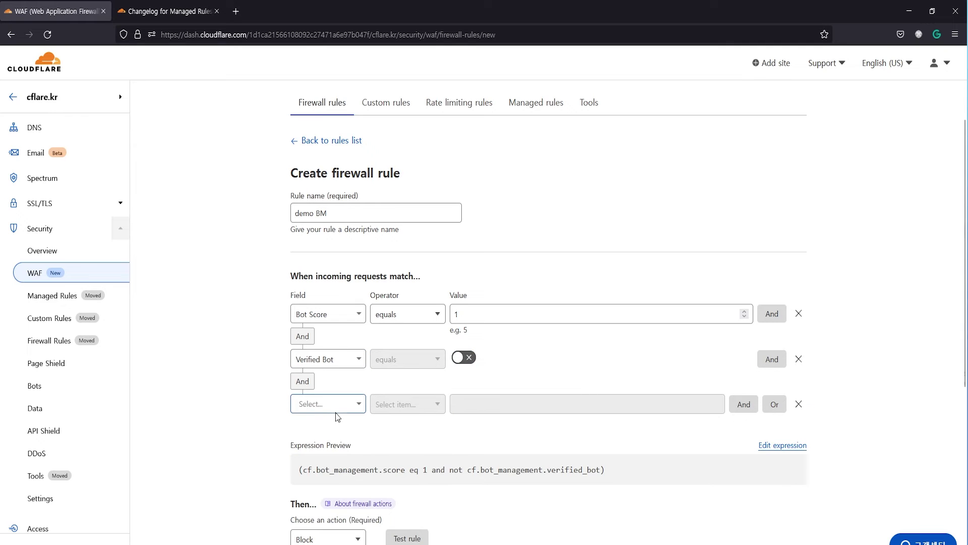
left_click(325, 406)
scroll(333, 434, "down", 5)
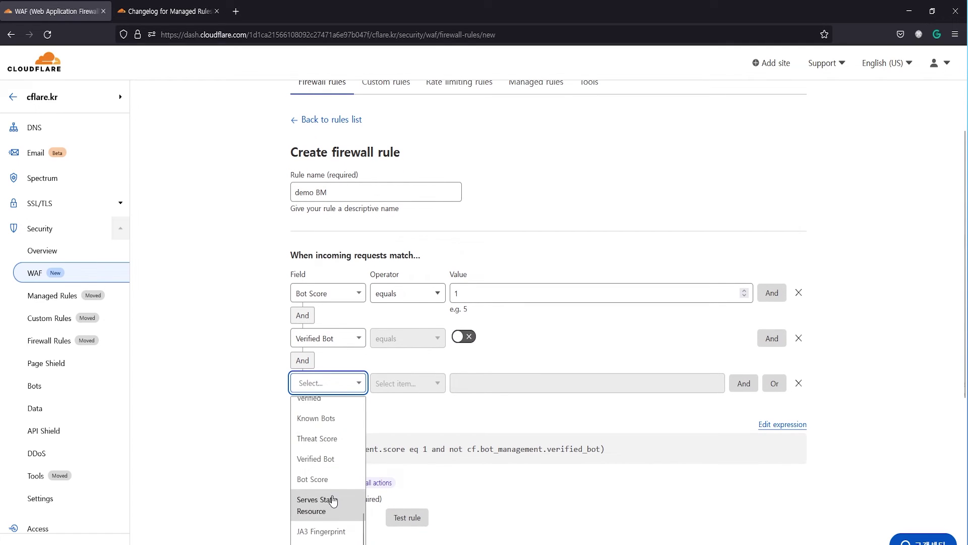
left_click(315, 504)
left_click(463, 382)
Set the demo BM rule's action to Managed Challenge.
scroll(561, 389, "down", 2)
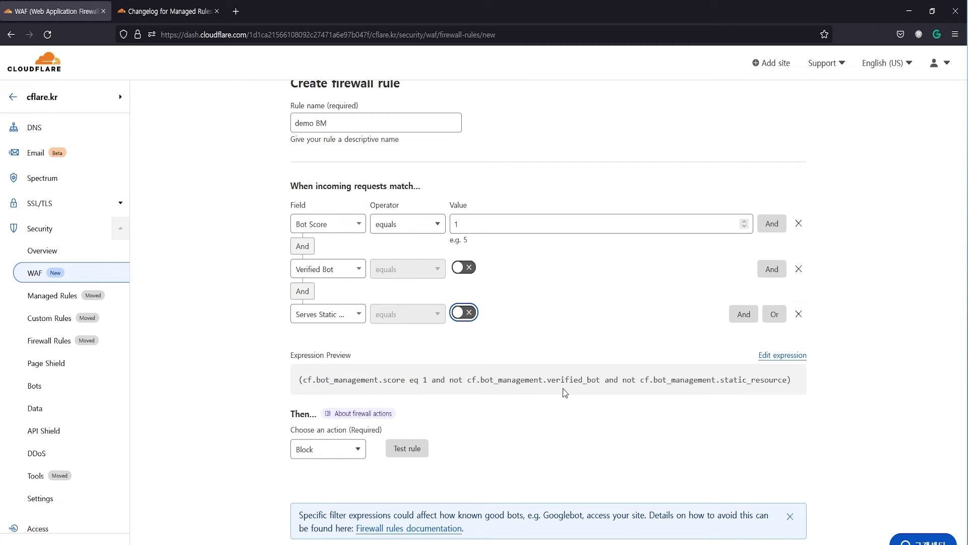
left_click(354, 449)
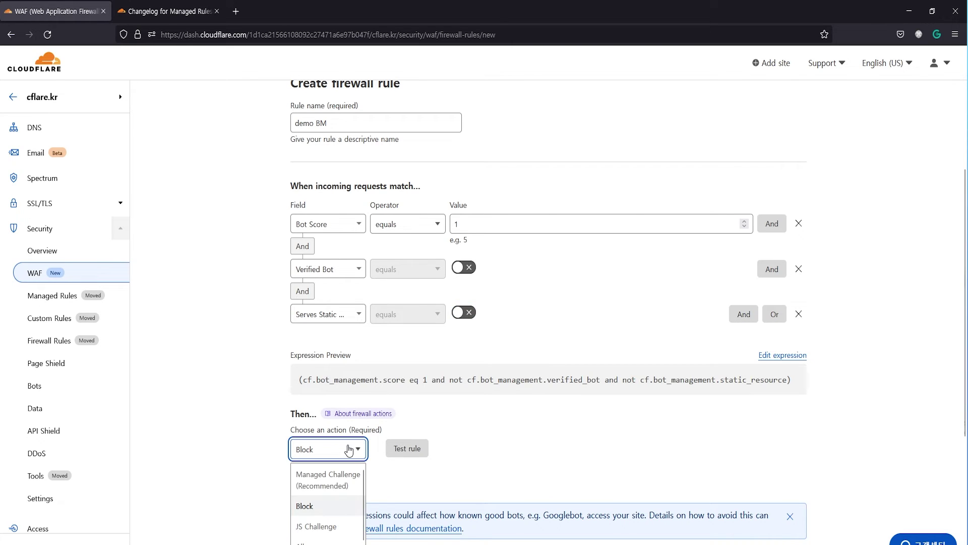
scroll(458, 438, "down", 3)
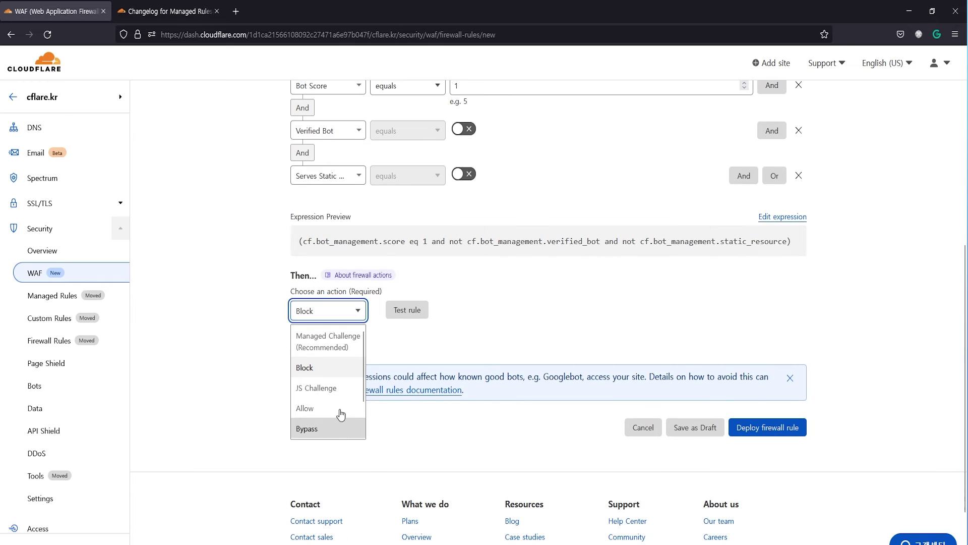
left_click(336, 345)
left_click(525, 340)
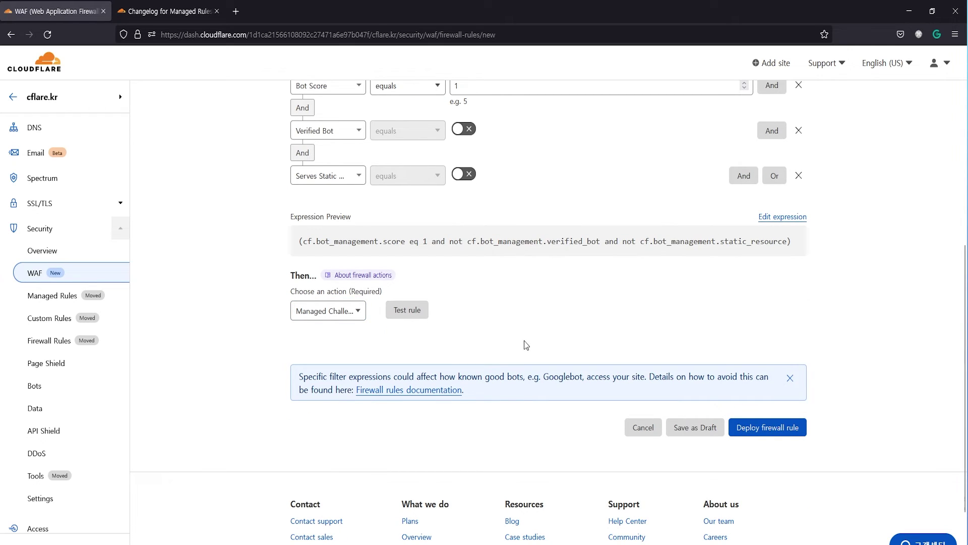
Deploy the demo BM firewall rule and view it in the firewall rules list.
left_click(765, 431)
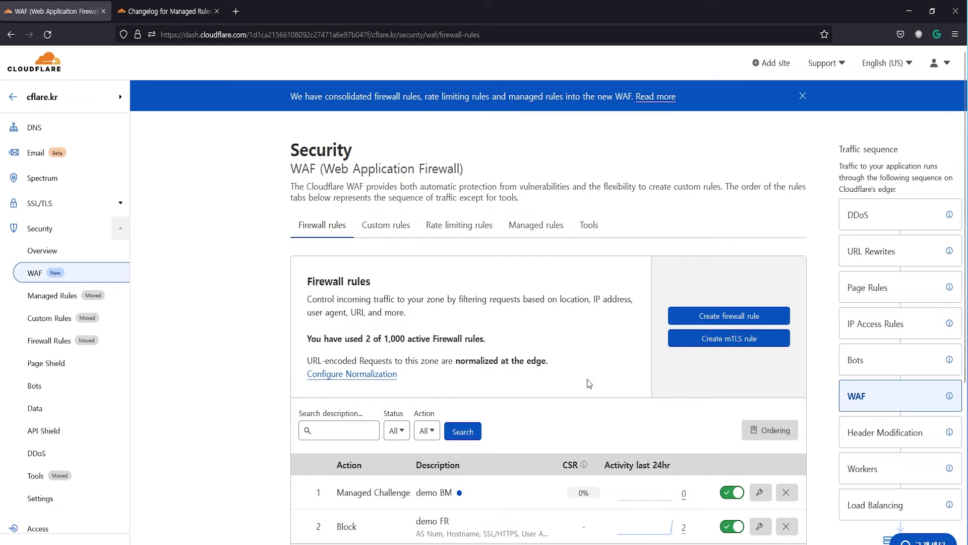
scroll(589, 341, "down", 3)
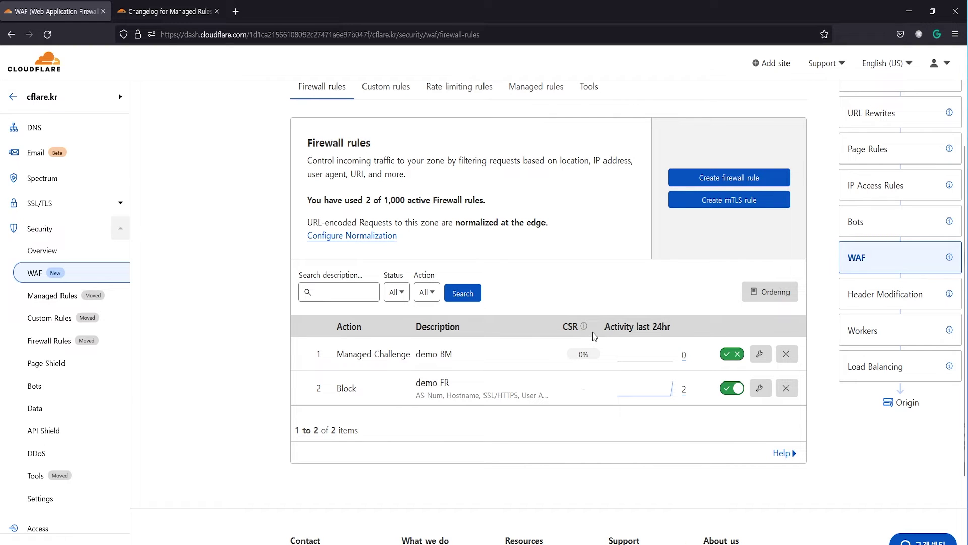
Switch to the terminal, clear it and open puppeteer.js in vi to review the headless browser script.
key("alt+Tab")
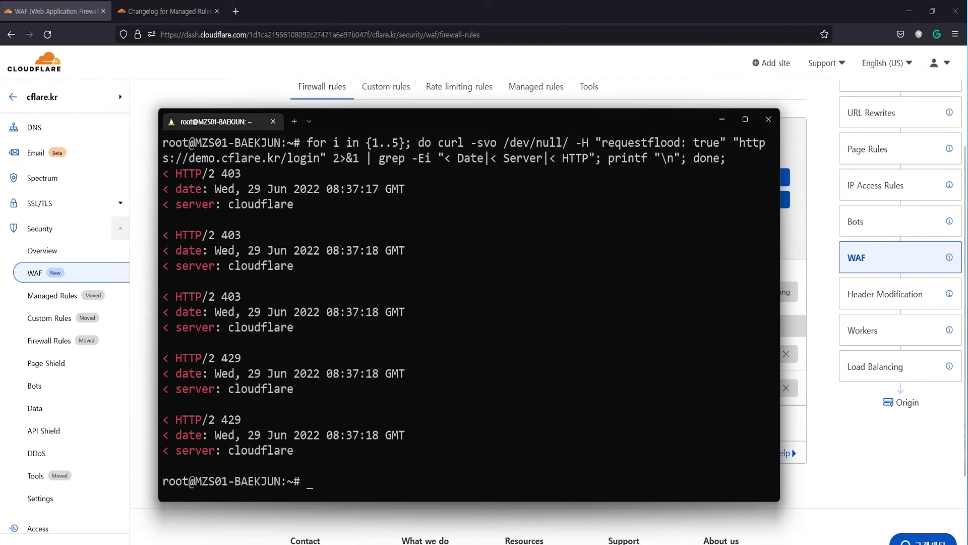
type("clear")
key("Return")
type("vi pu")
key("Tab")
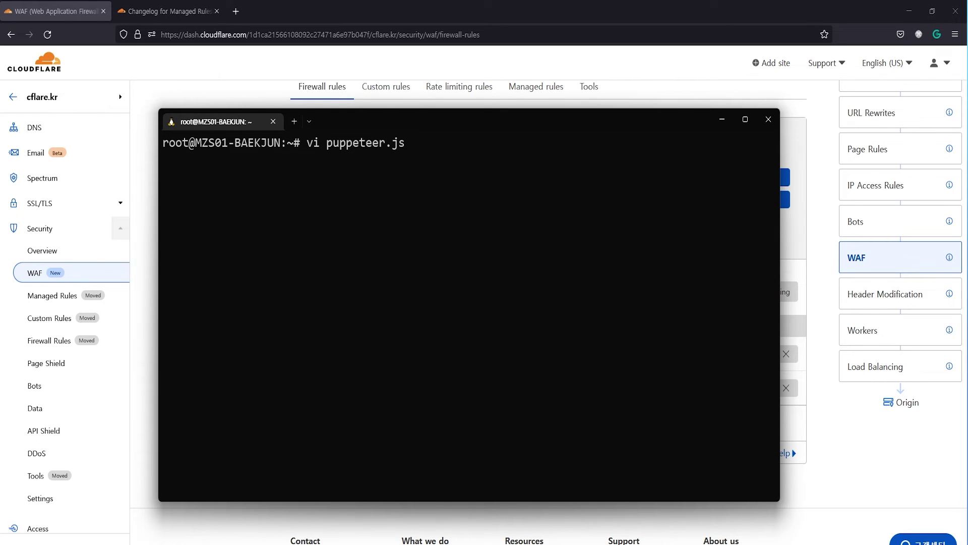
key("Return")
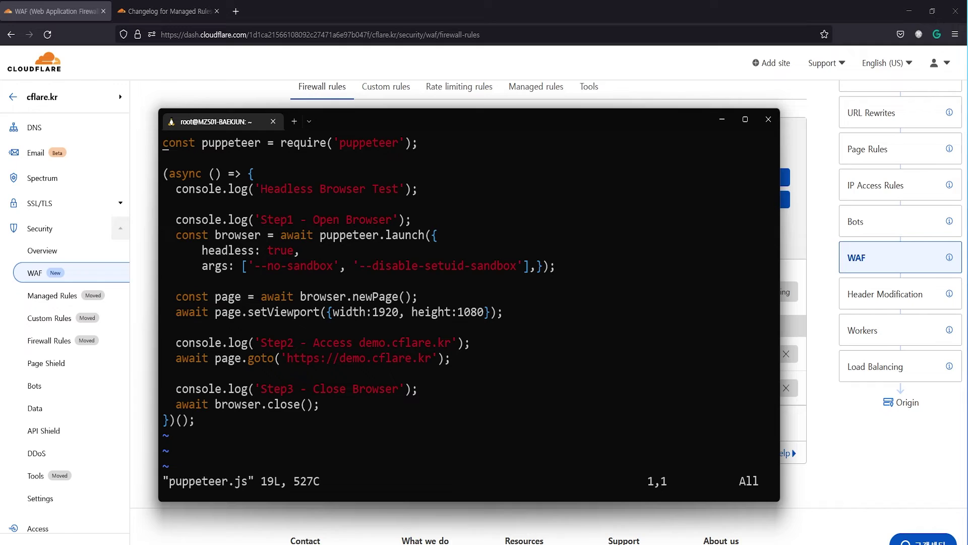
Quit vi and run the headless browser test with node puppeteer.js.
type(":q")
key("Return")
type("node pu")
key("Tab")
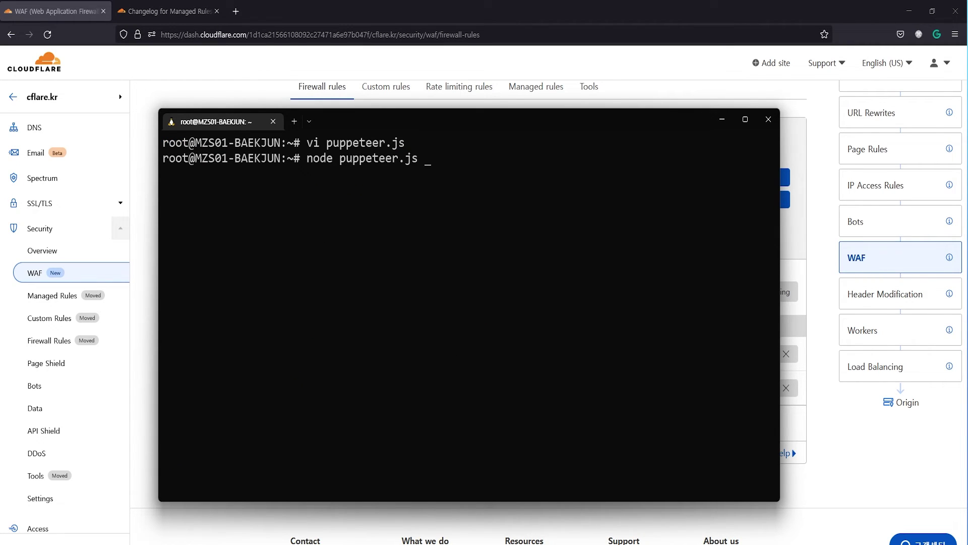
key("Return")
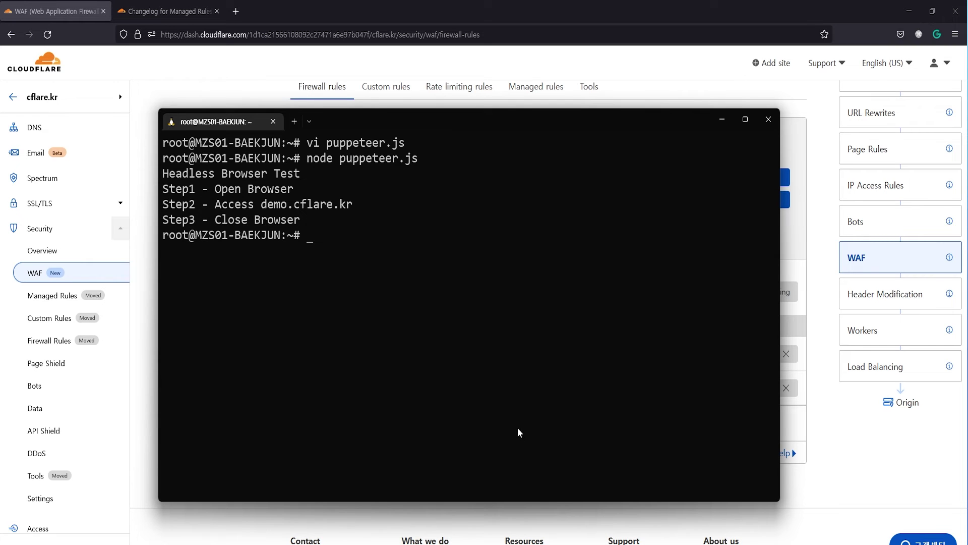
Return to the Cloudflare dashboard, show the previous 30 minutes of firewall events in the Security Overview and locate the demo BM entry.
left_click(722, 120)
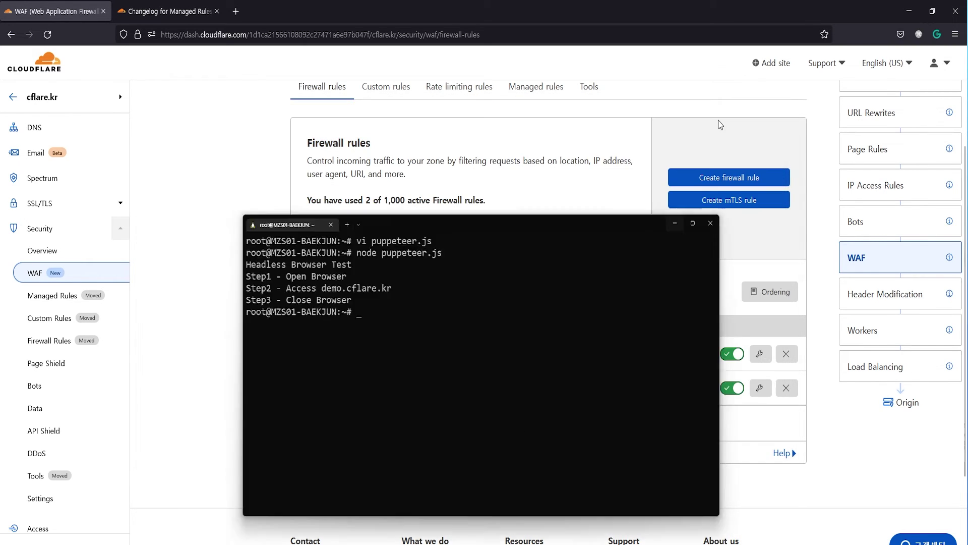
left_click(67, 254)
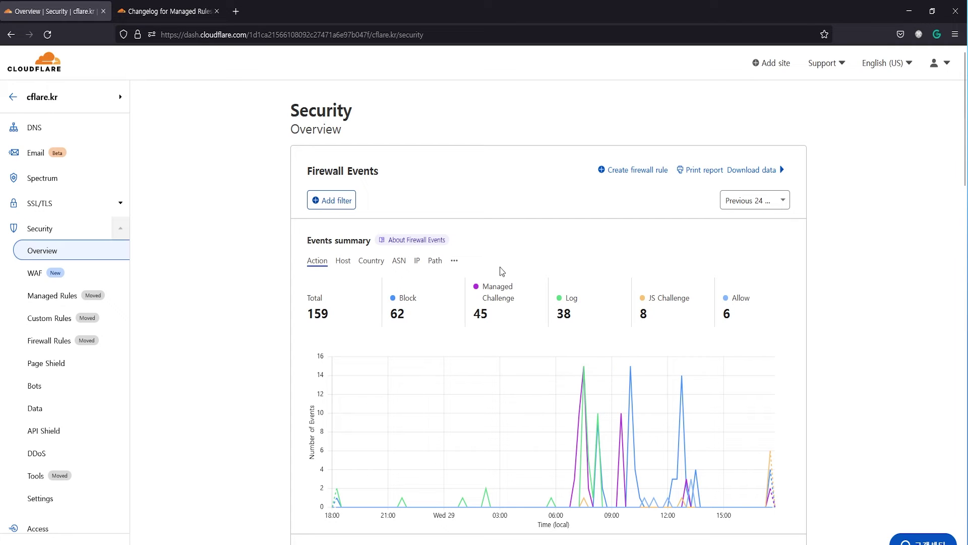
left_click(746, 205)
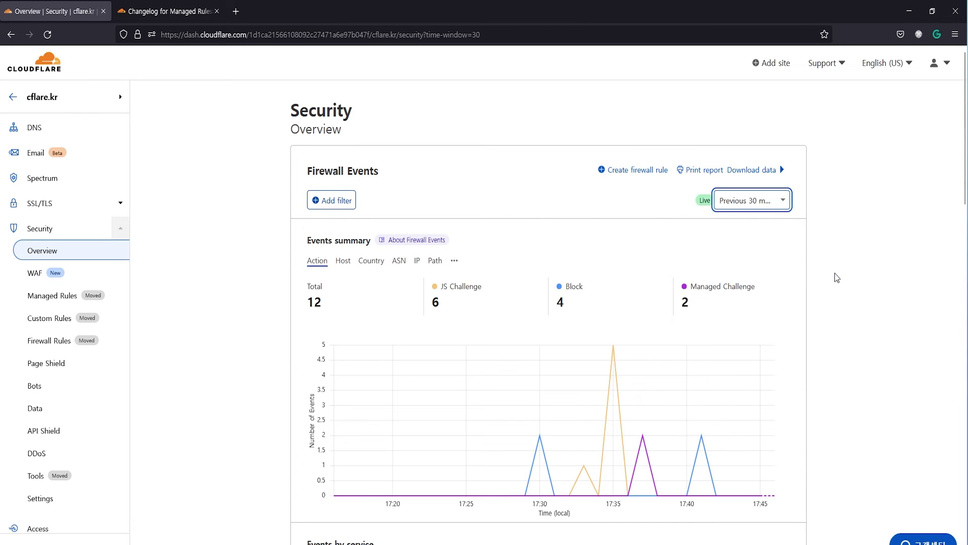
left_click_drag(307, 397, 348, 402)
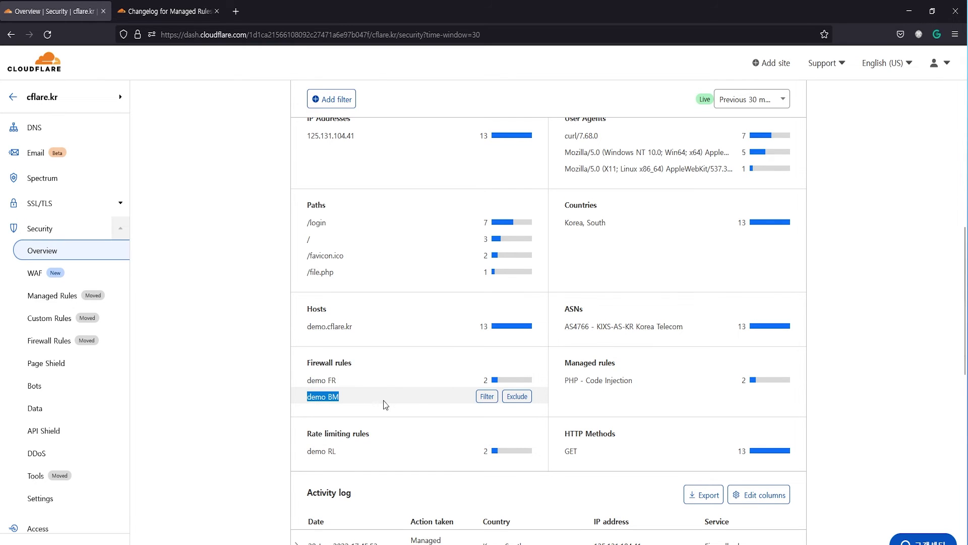
Expand the newest Managed Challenge event in the activity log and examine its bot score and user agent.
scroll(388, 398, "down", 4)
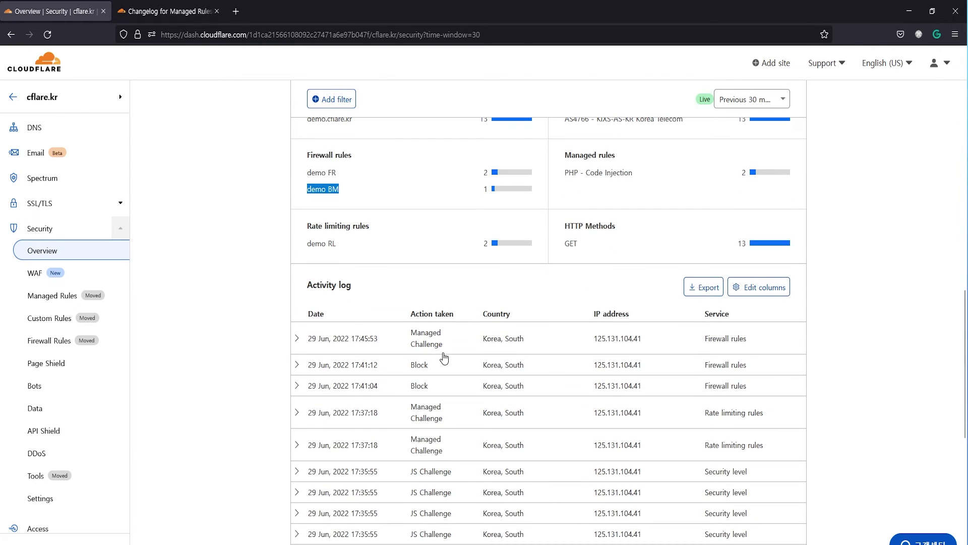
left_click(444, 358)
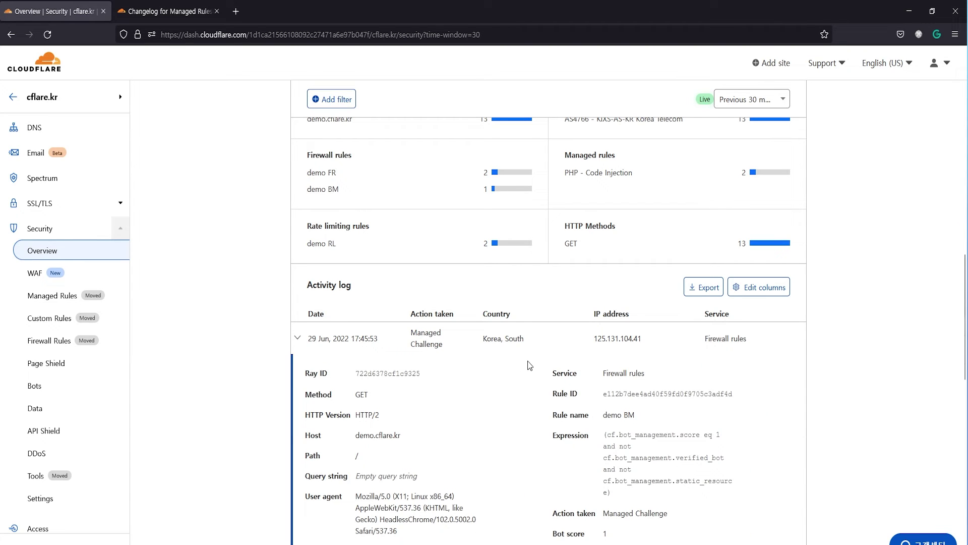
scroll(527, 361, "down", 2)
double_click(606, 463)
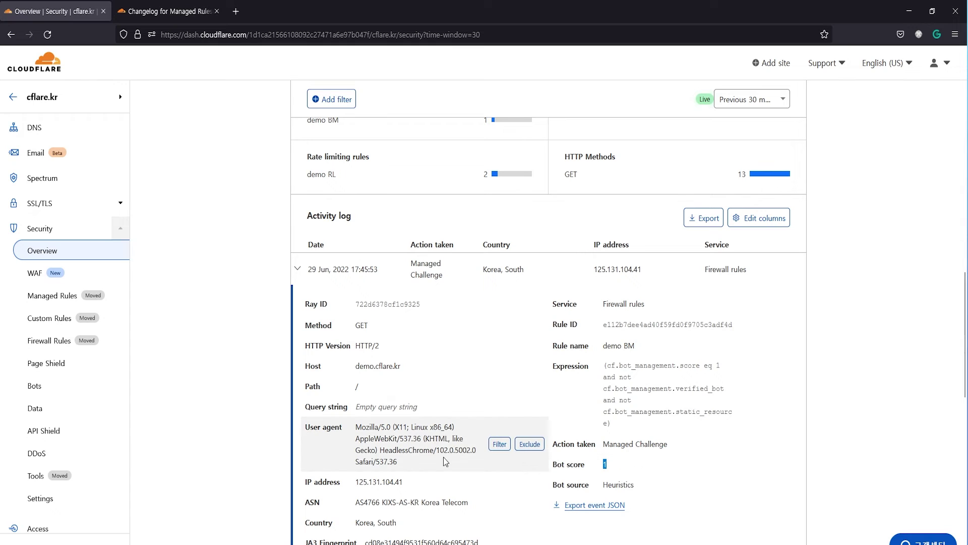
left_click(381, 450)
left_click_drag(381, 450, 433, 450)
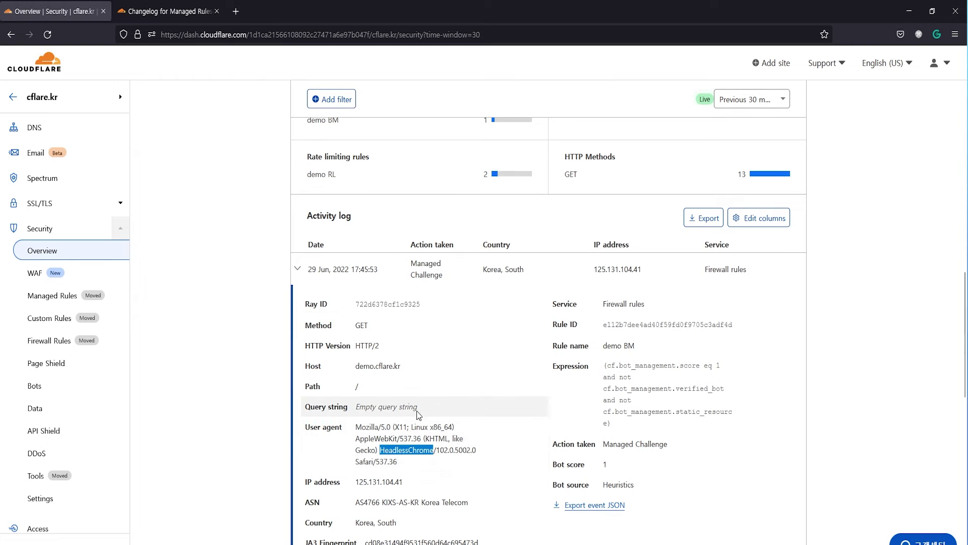
left_click(241, 372)
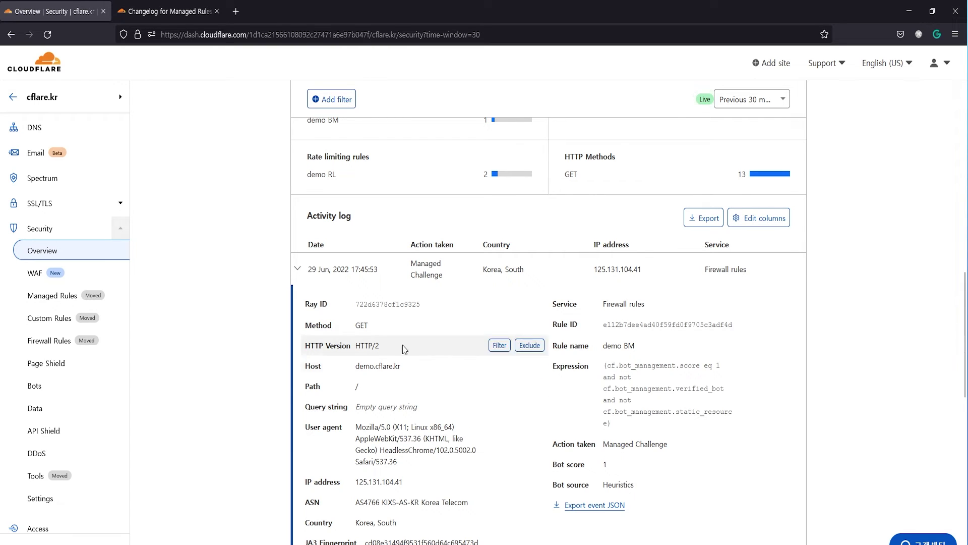
Filter the firewall events by host demo.cflare.kr and IP address 125.131.104.41 from the expanded event.
left_click(490, 367)
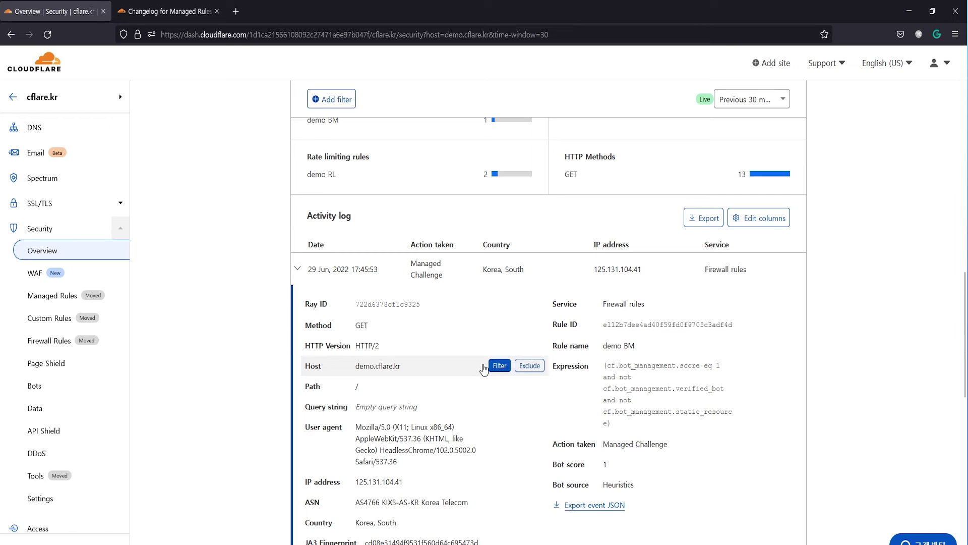
scroll(479, 365, "down", 2)
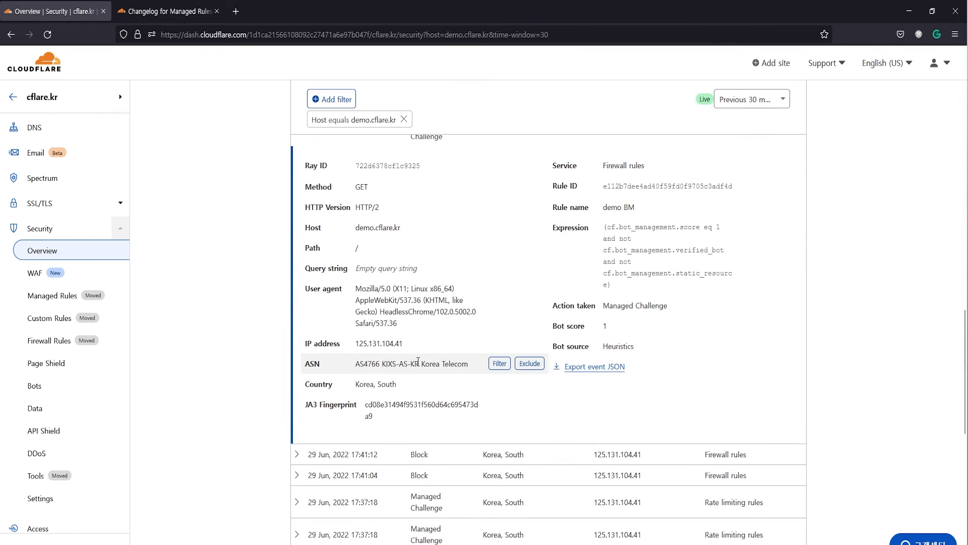
left_click(499, 344)
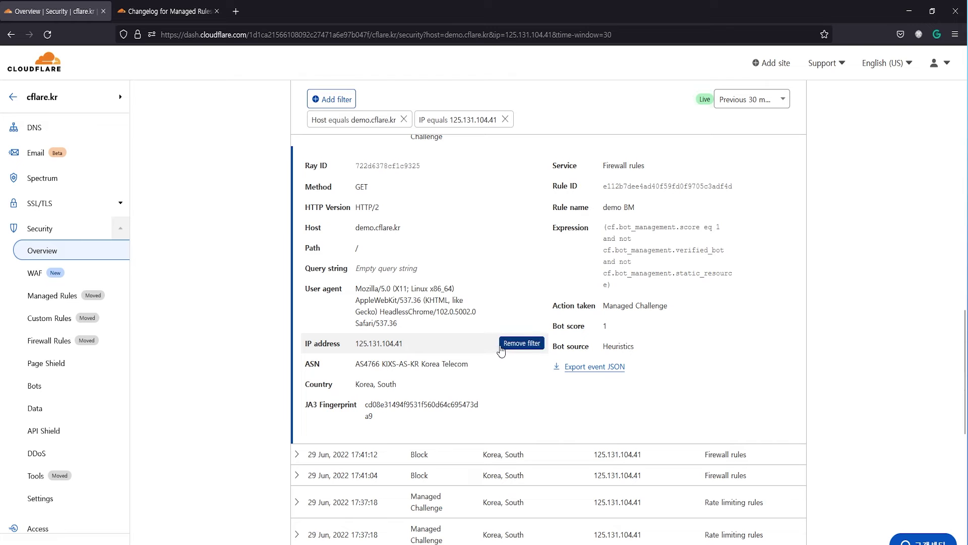
Create a firewall rule from the filtered firewall events and name it demo BM expt.
scroll(535, 341, "up", 10)
scroll(585, 329, "up", 5)
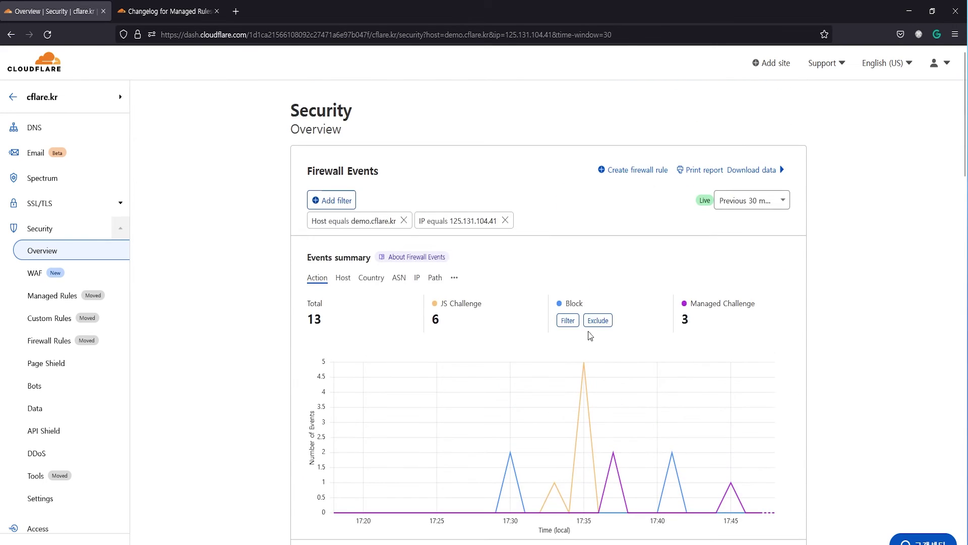
left_click(634, 171)
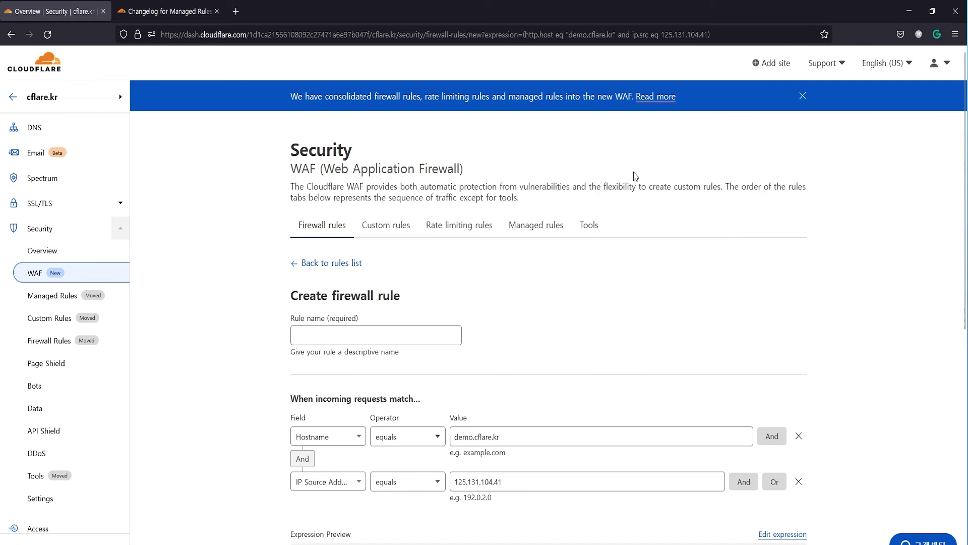
left_click(439, 335)
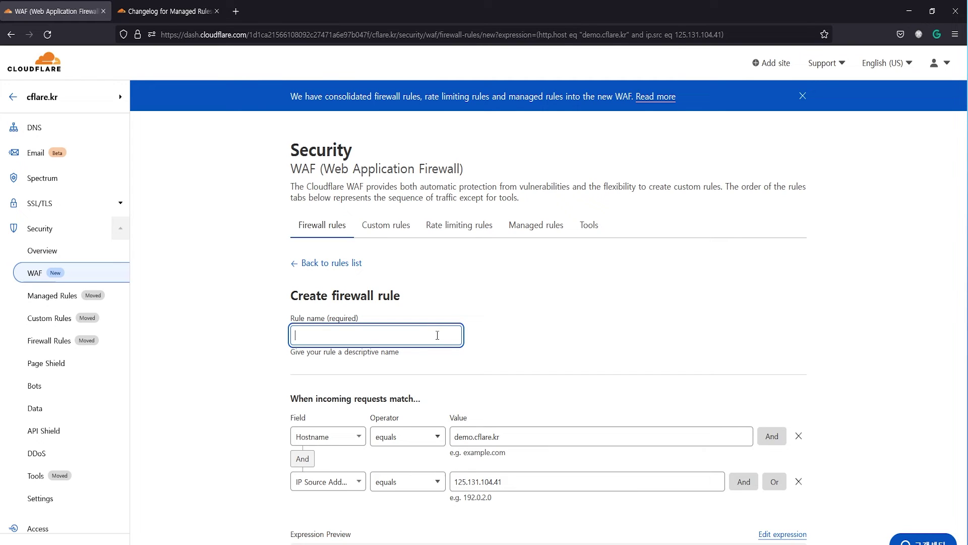
type("demo BM expt")
left_click(561, 373)
Set the demo BM expt rule's action to Allow and deploy the rule.
scroll(561, 373, "down", 4)
left_click(349, 423)
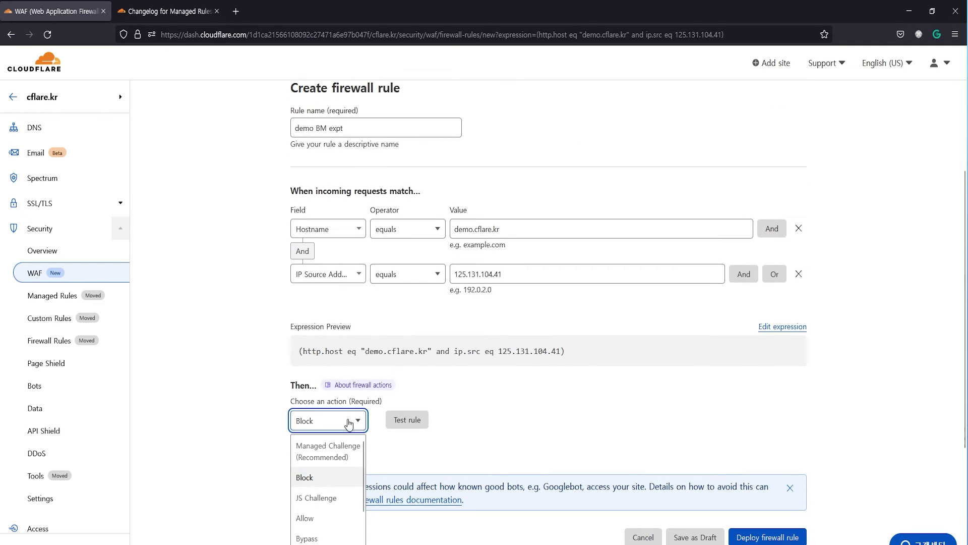
left_click(336, 518)
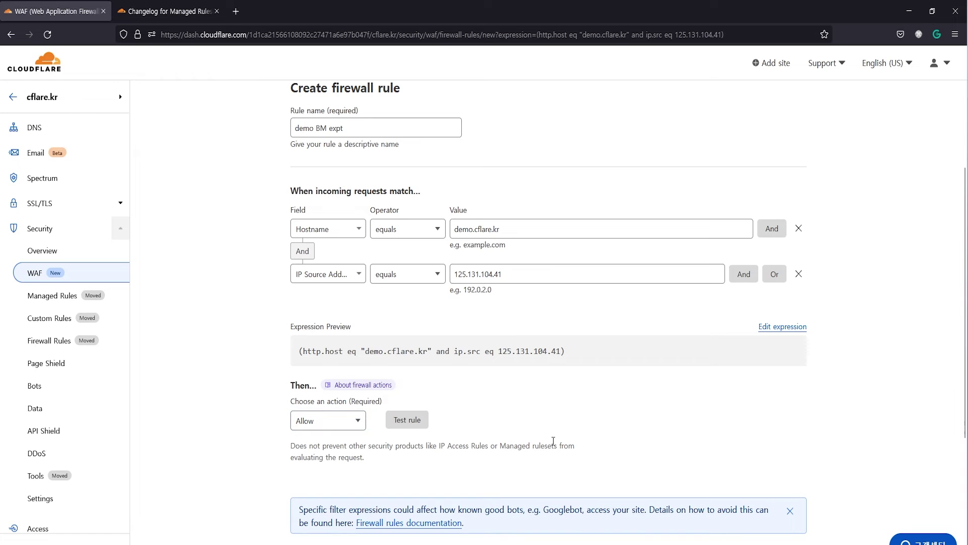
scroll(601, 422, "down", 2)
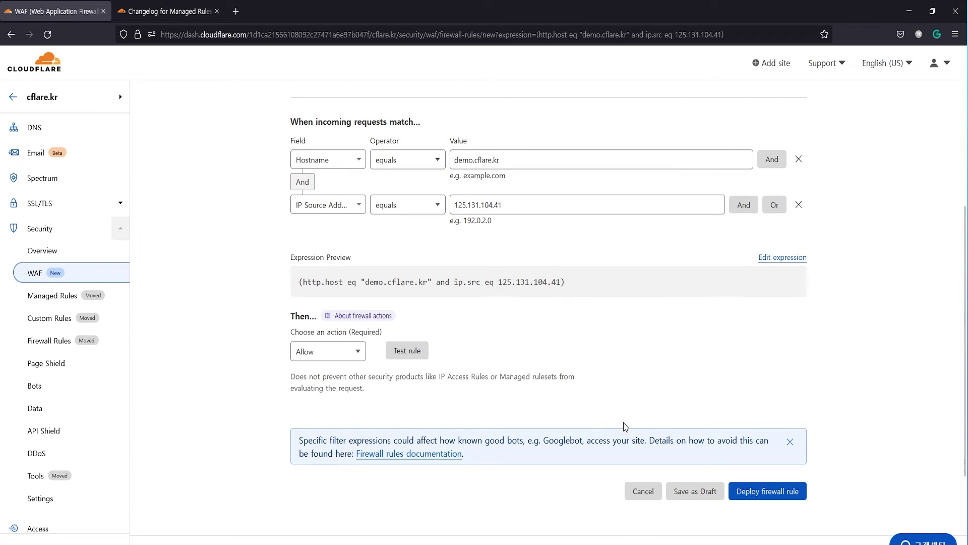
left_click(765, 496)
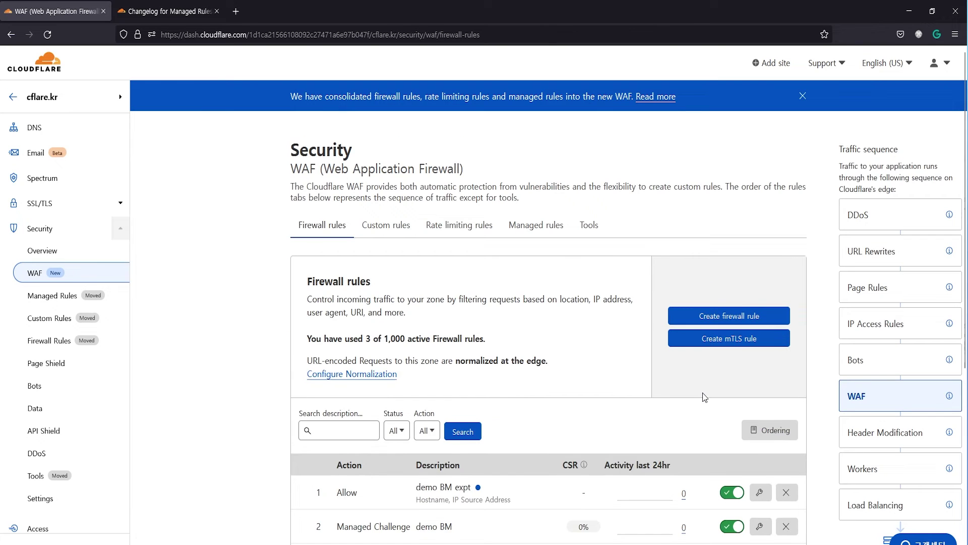
scroll(670, 394, "down", 3)
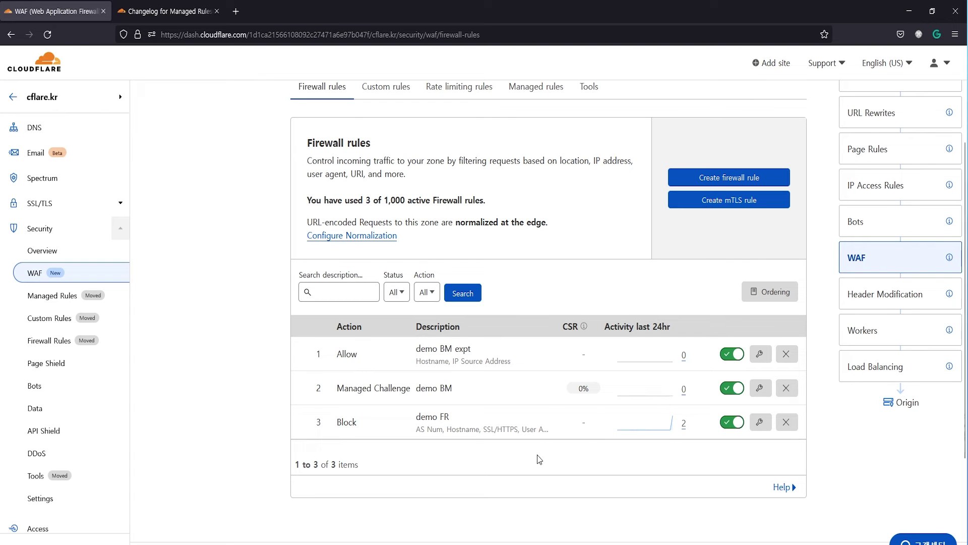
Switch to the terminal and rerun the headless browser test with node puppeteer.js.
key("alt+Tab")
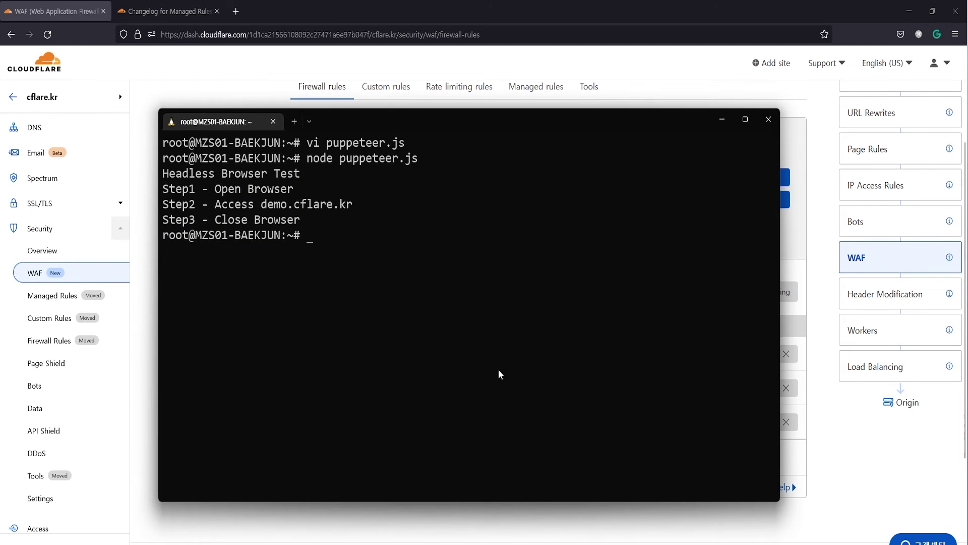
type("node pu")
key("Tab")
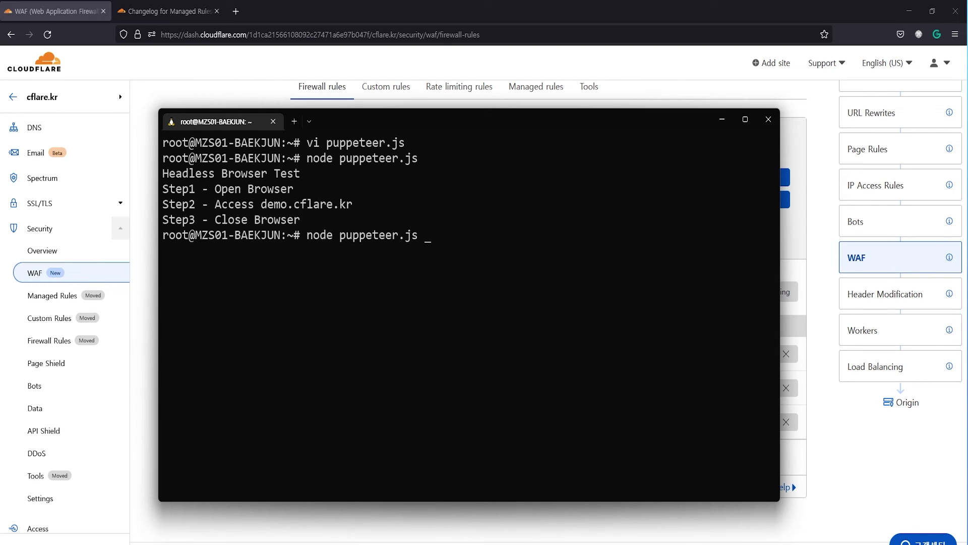
key("Return")
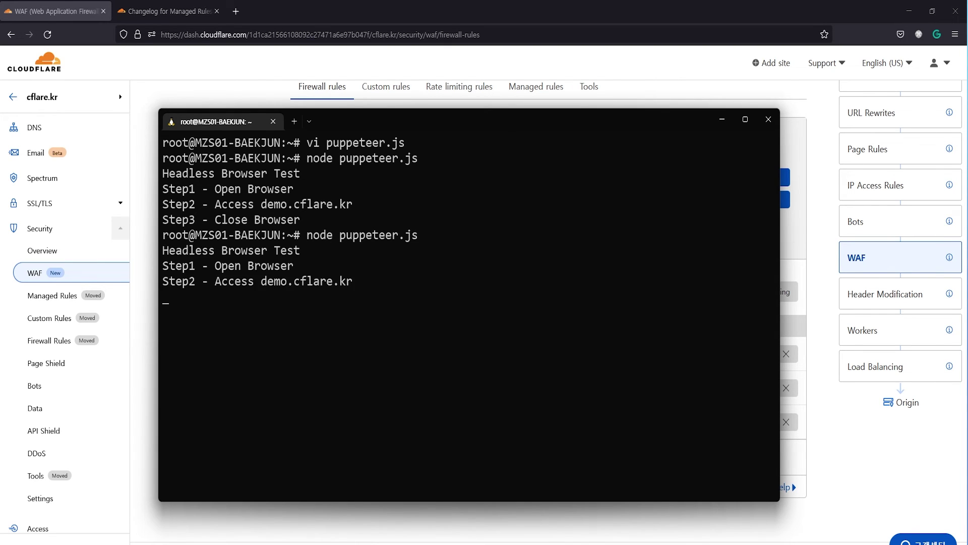
key("Return")
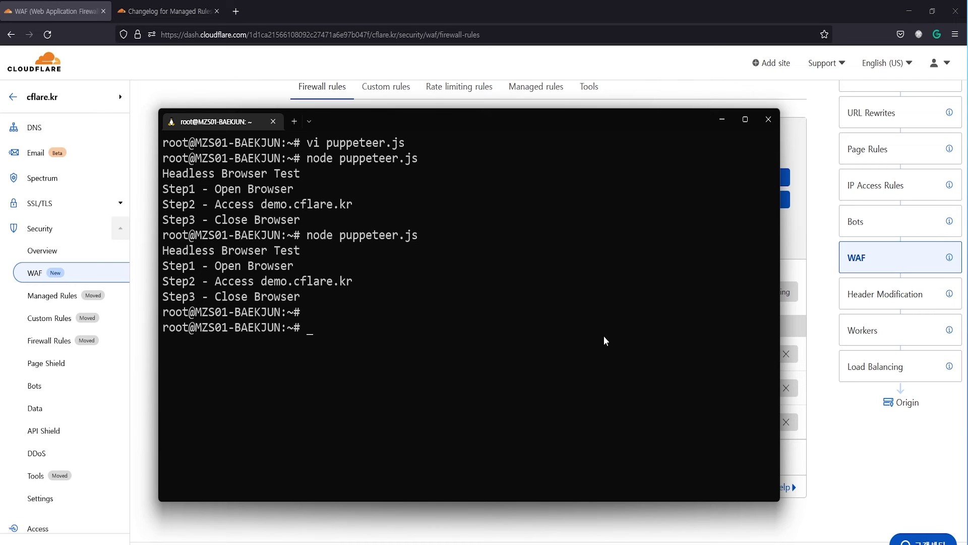
Return to the dashboard's Security Overview and limit the firewall events to the previous 30 minutes.
left_click(147, 305)
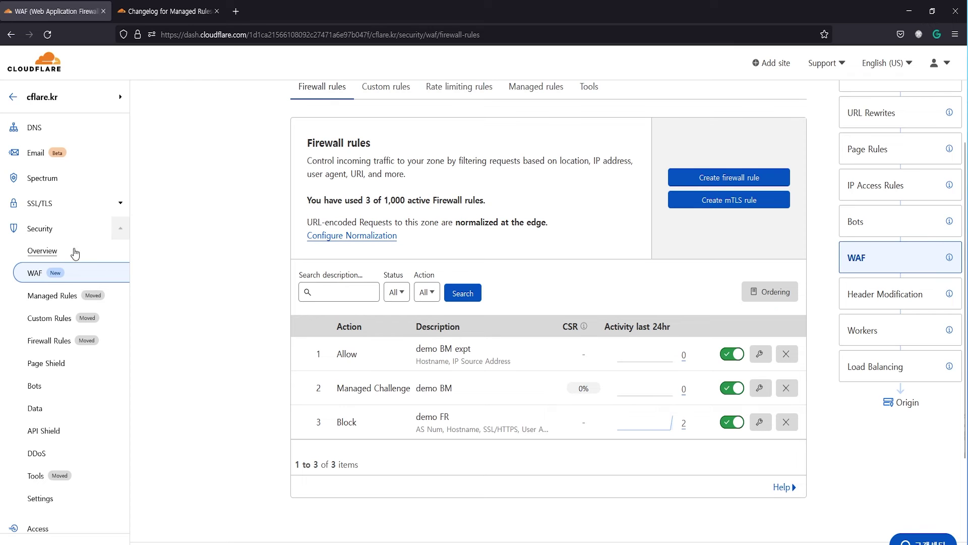
left_click(60, 259)
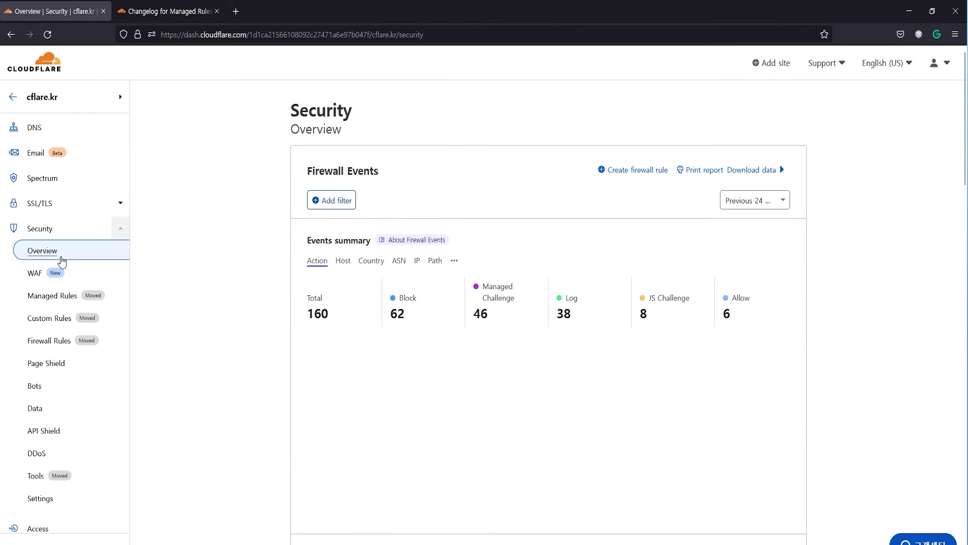
left_click(763, 204)
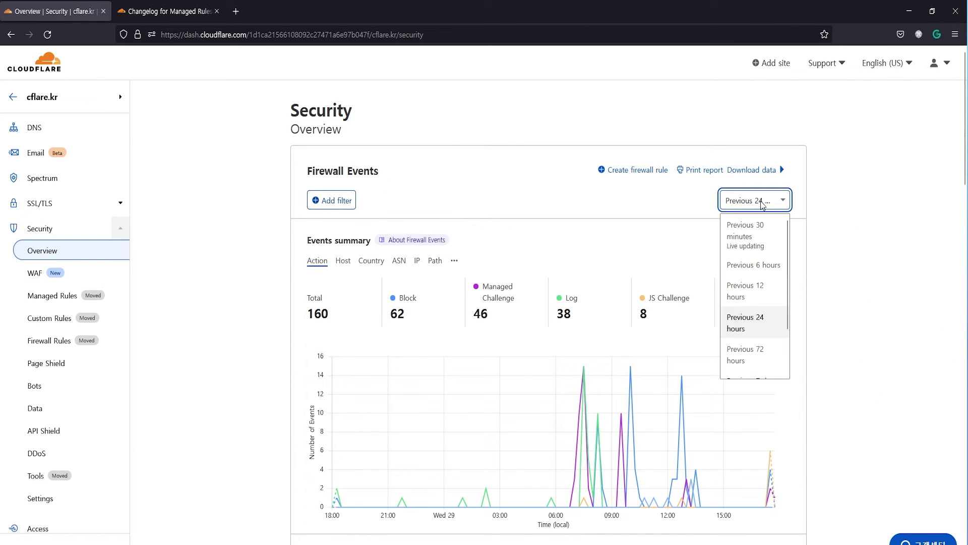
left_click(765, 227)
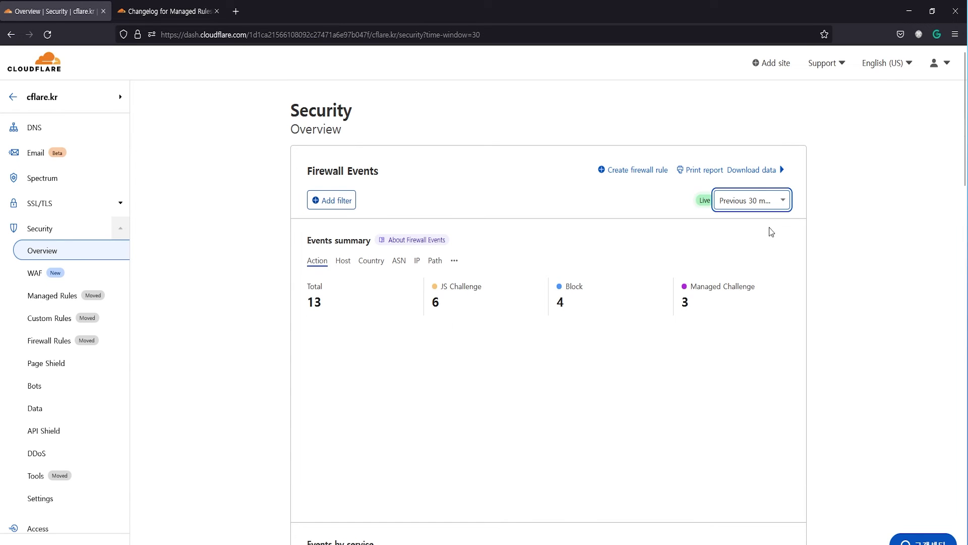
Review the top firewall events by source and locate the demo BM expt entry under Firewall rules.
scroll(800, 235, "down", 6)
scroll(794, 231, "down", 2)
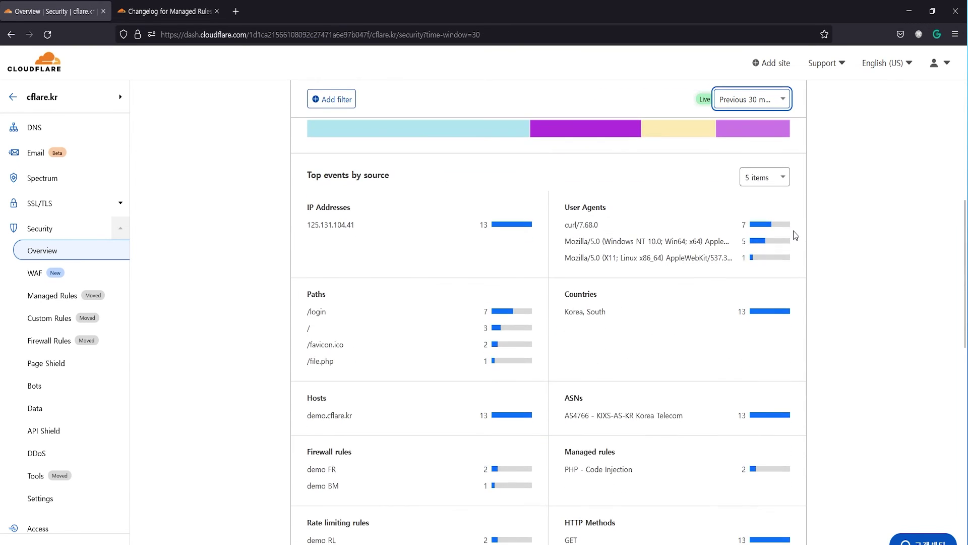
scroll(794, 231, "down", 1)
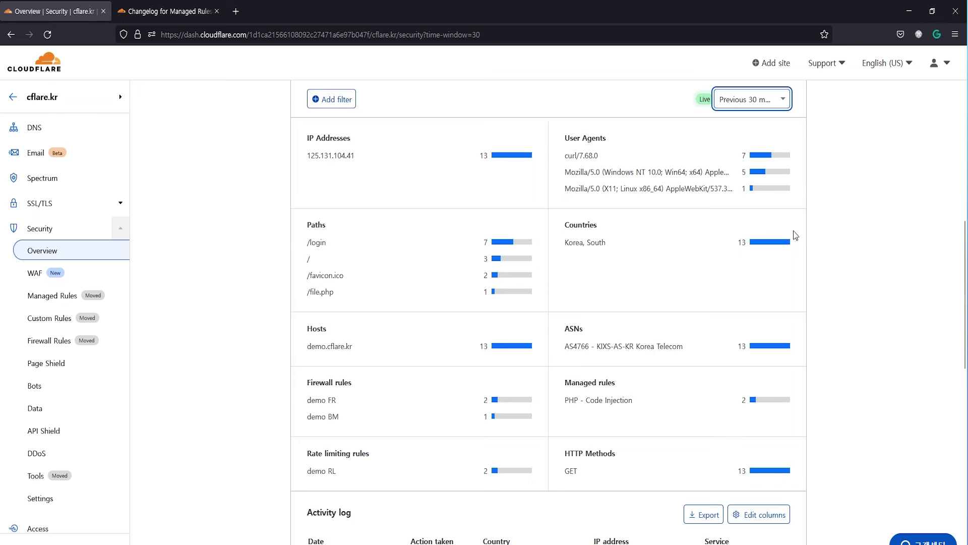
scroll(794, 231, "down", 1)
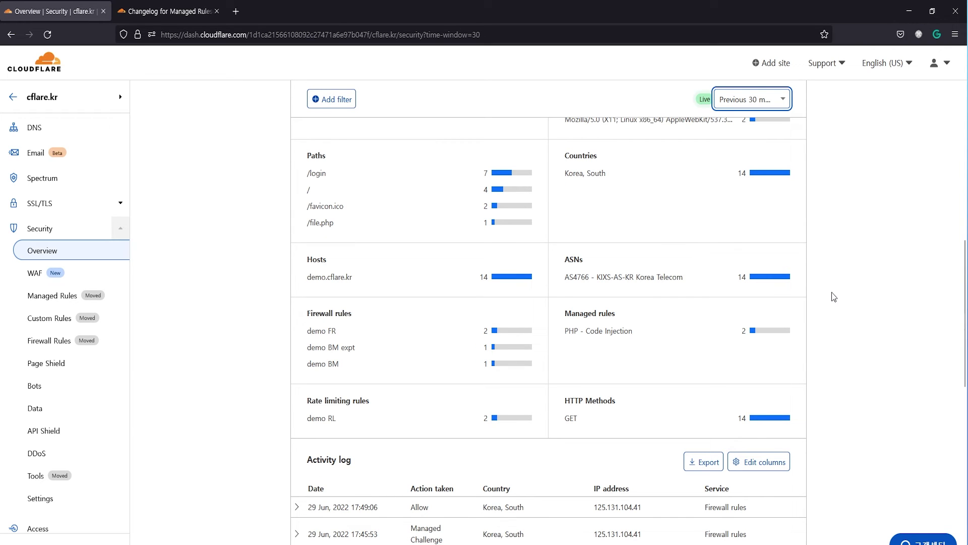
left_click_drag(306, 348, 360, 349)
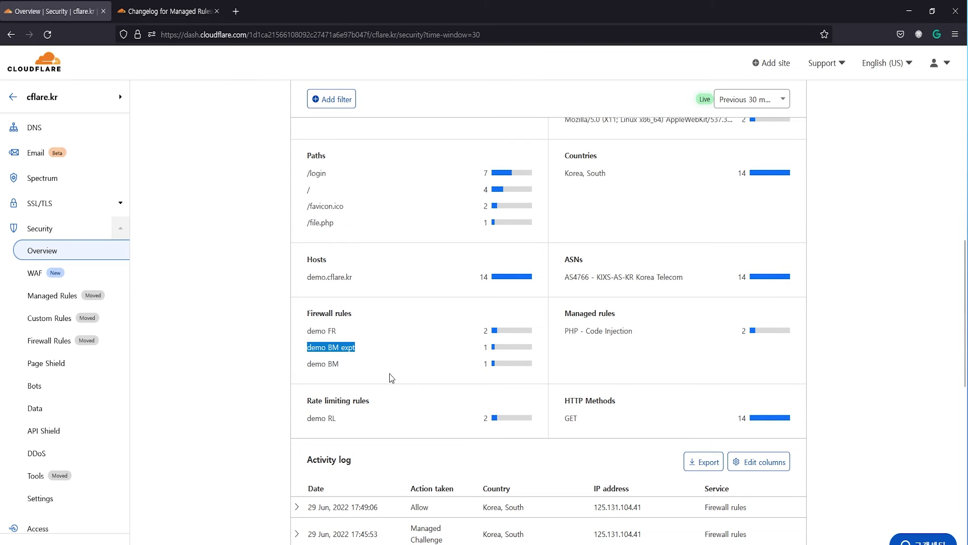
mouse_move(416, 362)
Start a new Logpush job from the Analytics logs page, using the HTTP requests data set.
scroll(63, 168, "up", 1)
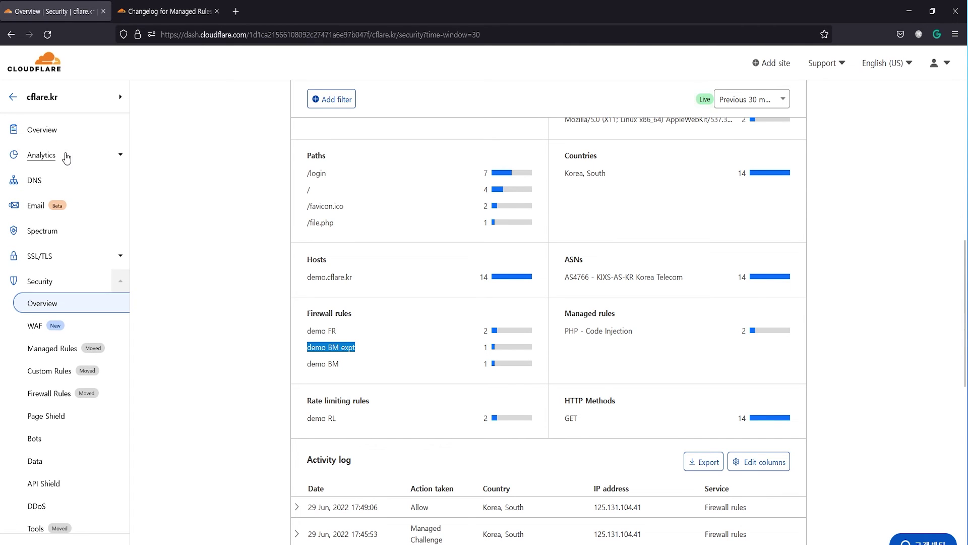
left_click(66, 154)
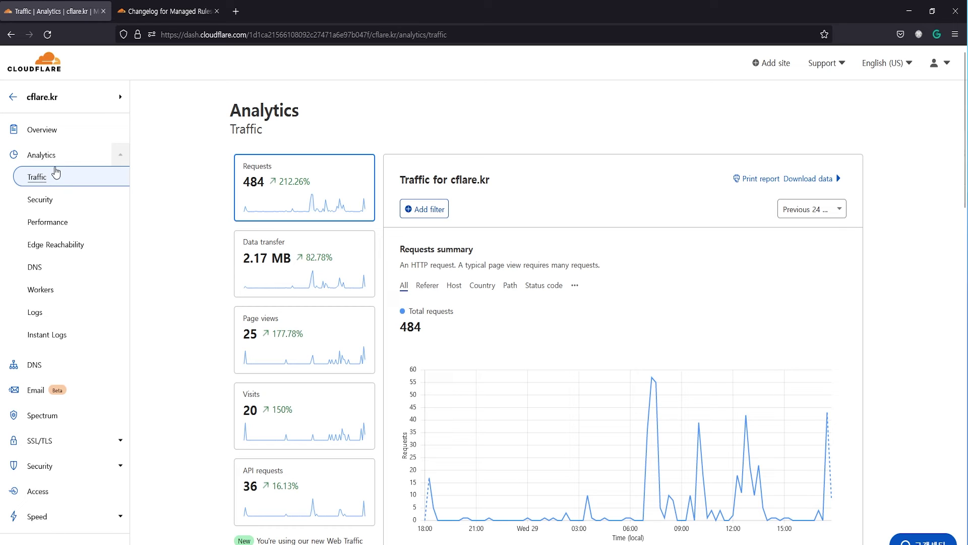
left_click(50, 317)
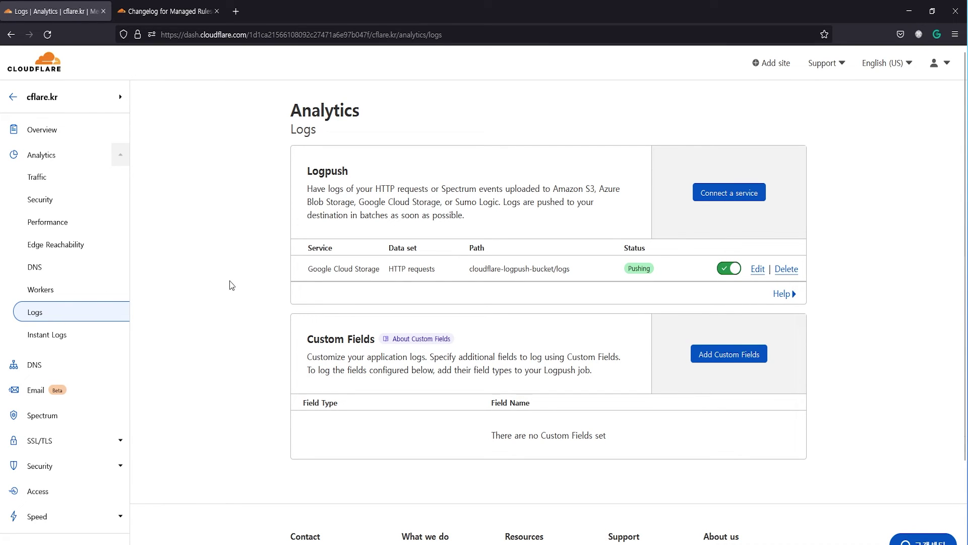
left_click(714, 194)
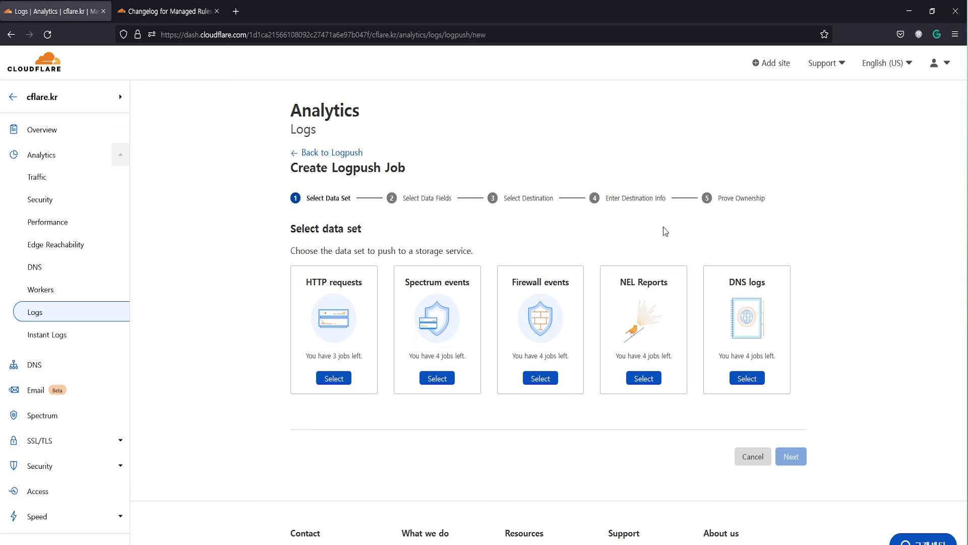
left_click(335, 381)
left_click(790, 455)
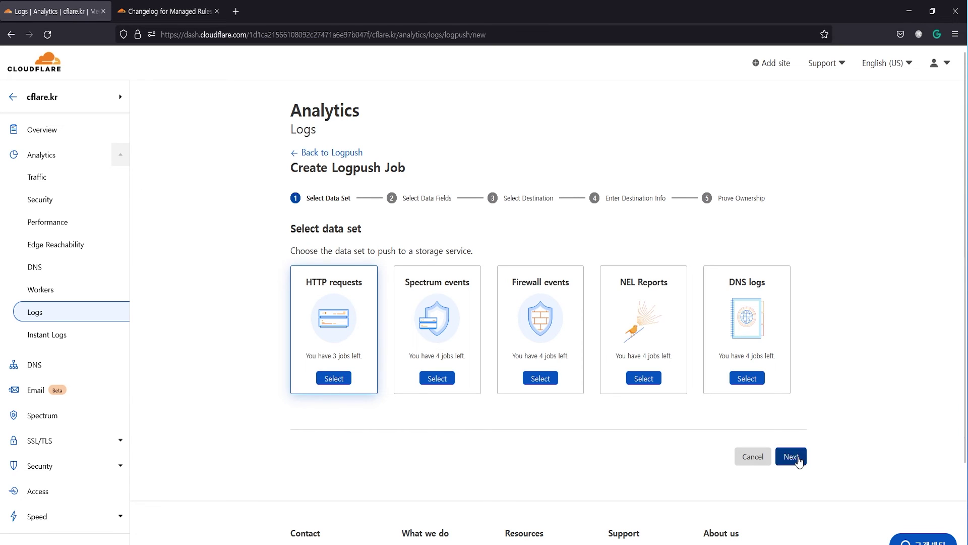
Include all data fields in the Logpush job.
scroll(849, 370, "down", 3)
scroll(849, 371, "up", 1)
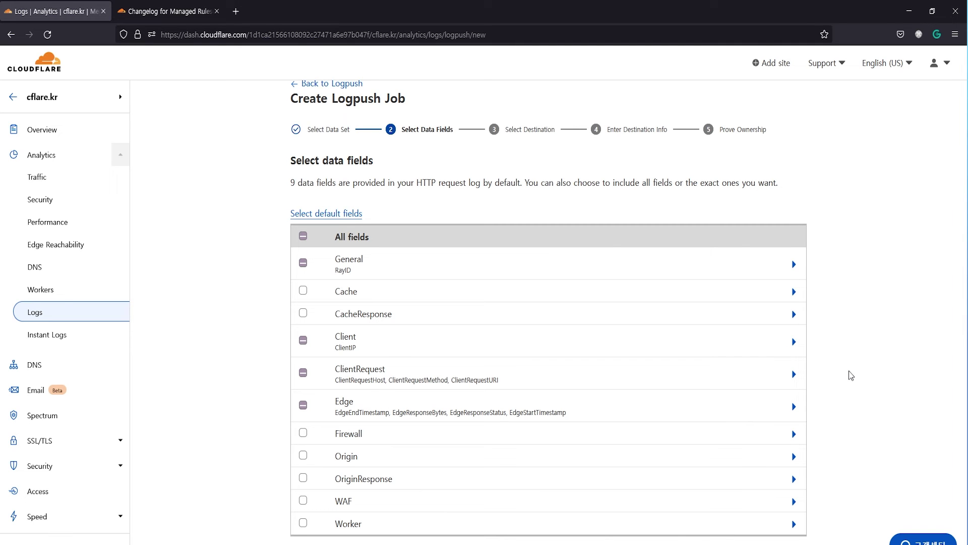
left_click(303, 237)
scroll(493, 279, "down", 8)
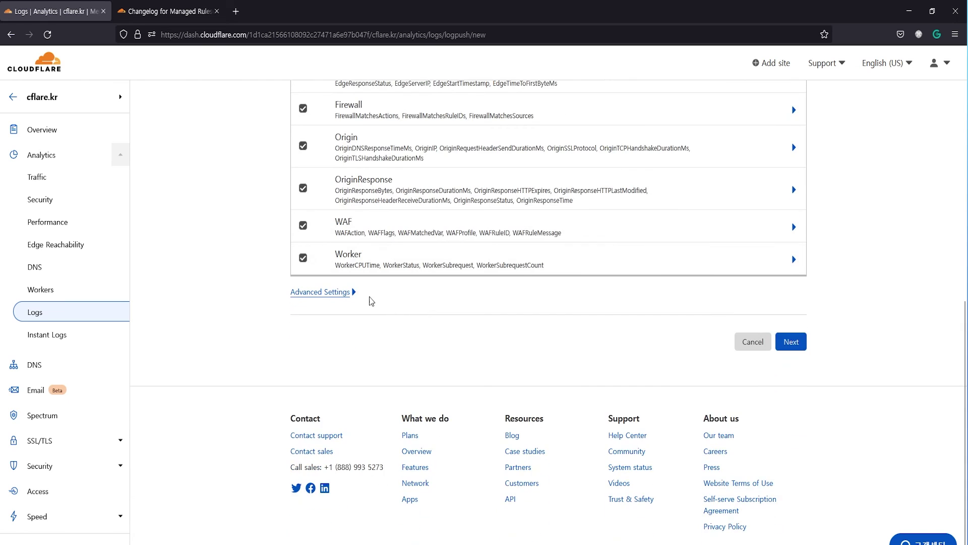
Enable random log sampling at 99% in the advanced settings and proceed to the destination selection.
left_click(341, 297)
scroll(333, 323, "down", 1)
left_click(299, 324)
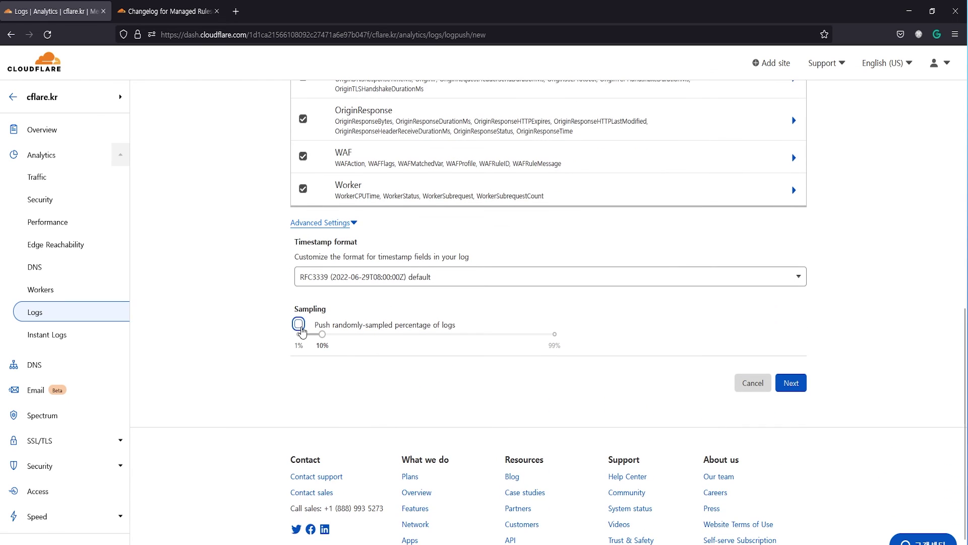
left_click_drag(322, 334, 614, 340)
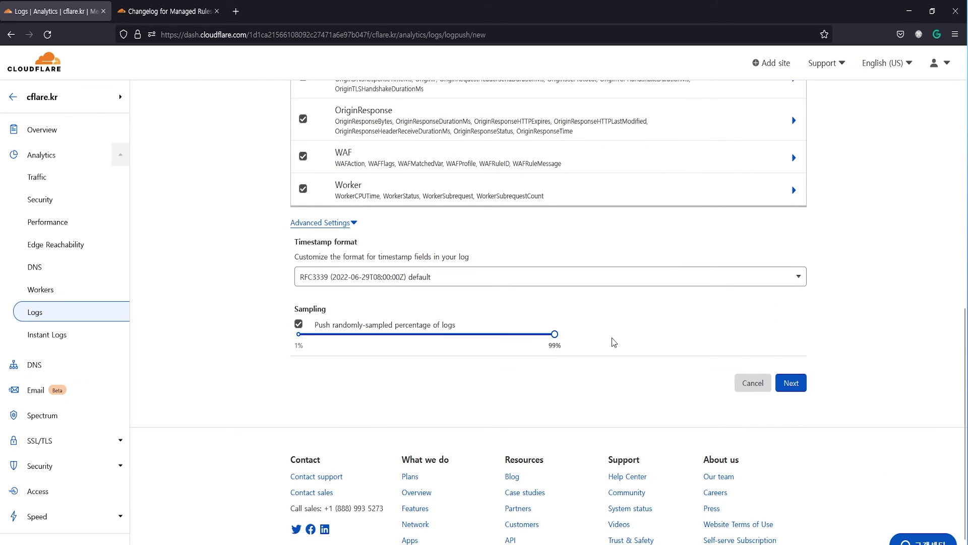
left_click(777, 384)
Choose Google Cloud Storage as the Logpush destination and continue to the destination information.
scroll(777, 351, "up", 5)
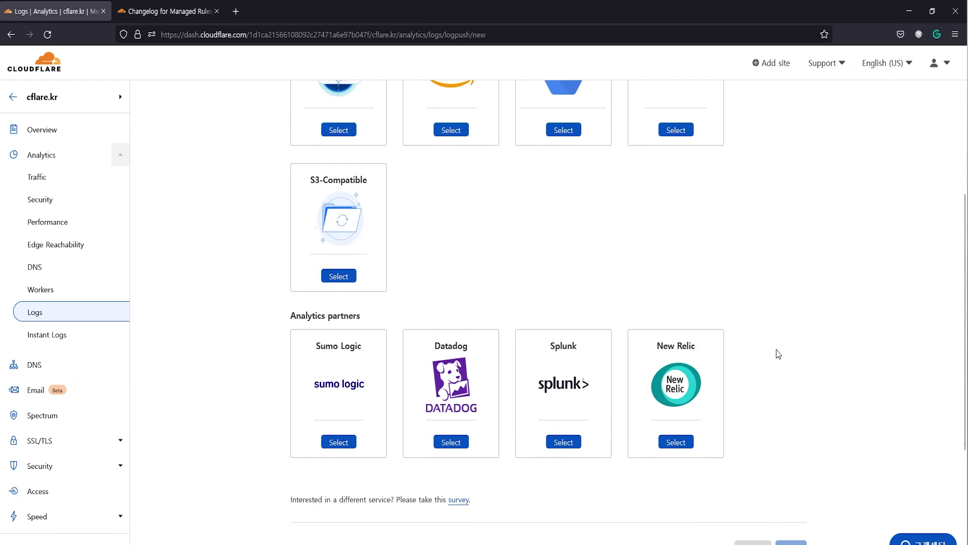
scroll(777, 347, "up", 1)
scroll(777, 347, "down", 1)
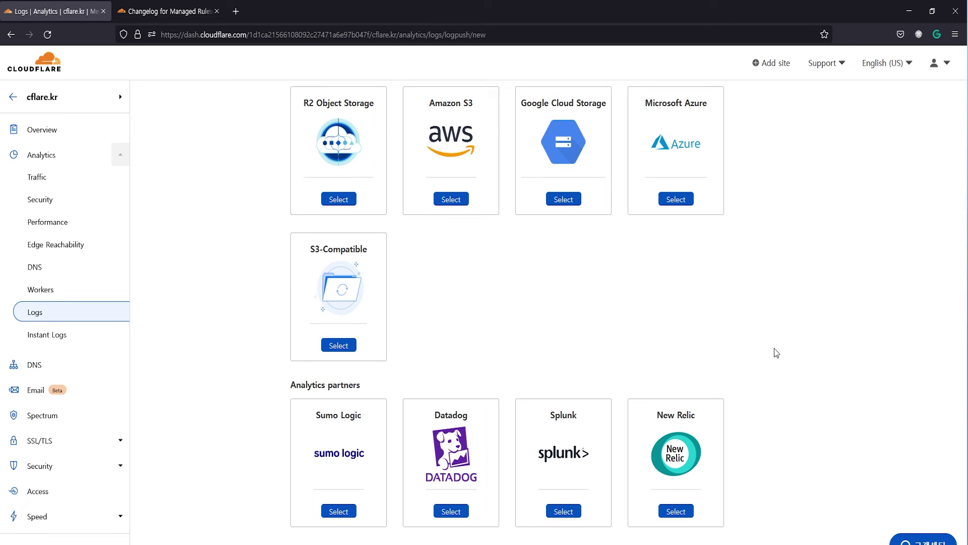
left_click(570, 203)
scroll(832, 460, "down", 3)
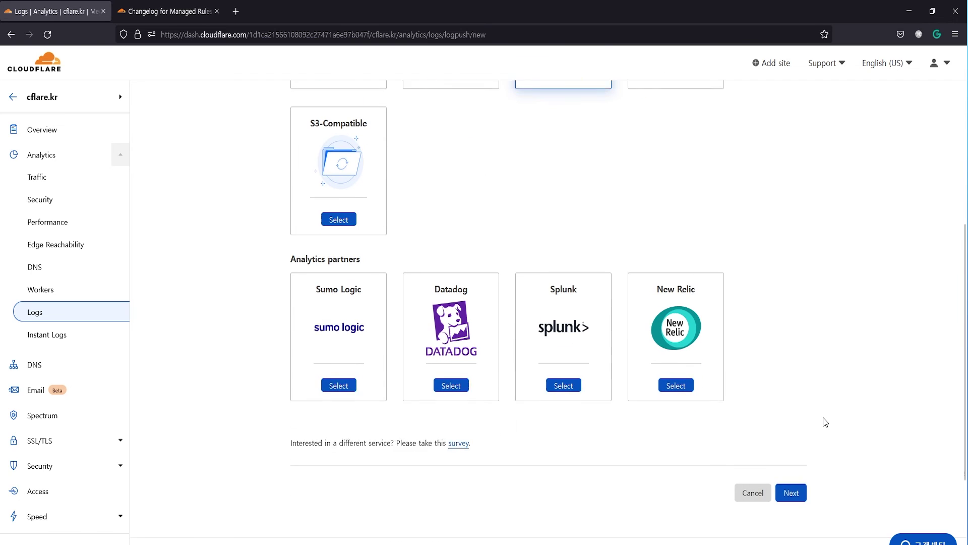
left_click(792, 480)
scroll(721, 371, "up", 3)
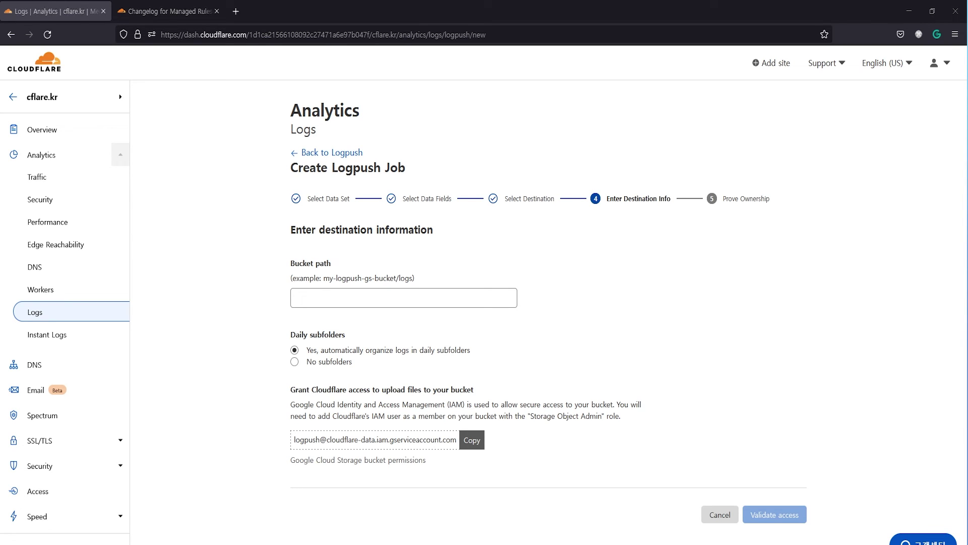
Set the bucket path to cloudflare-logpush-bucket and review the bucket access instructions.
left_click(453, 297)
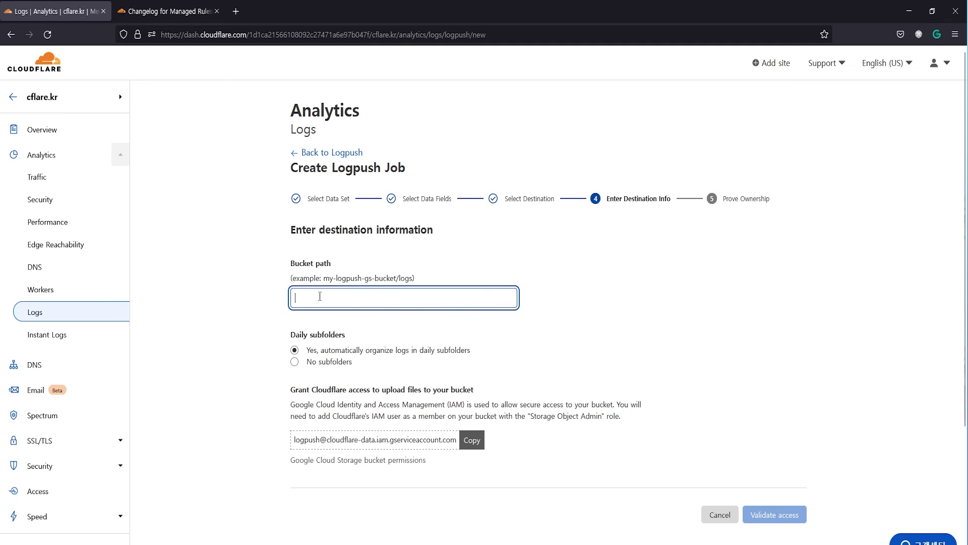
type("cloudflare-logpush-bucket")
left_click(552, 366)
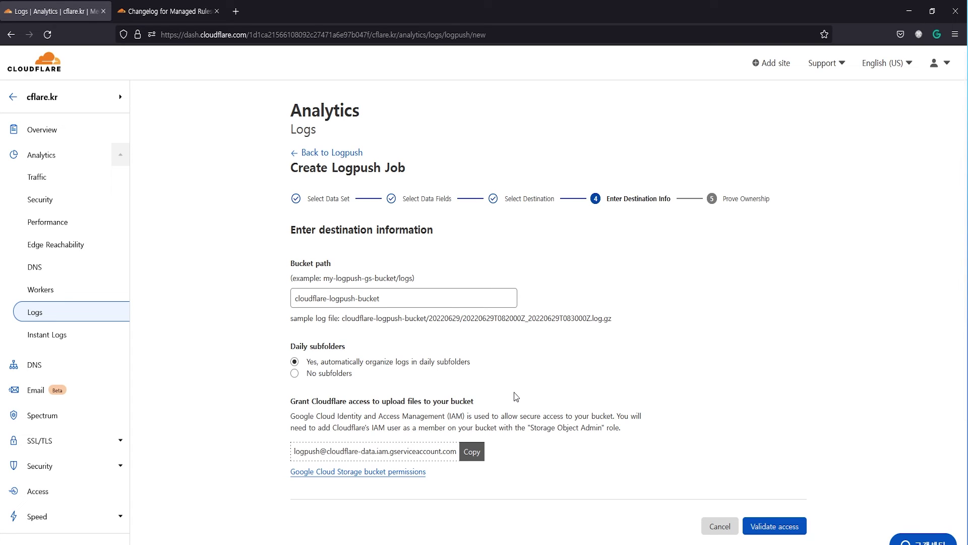
left_click_drag(290, 401, 478, 402)
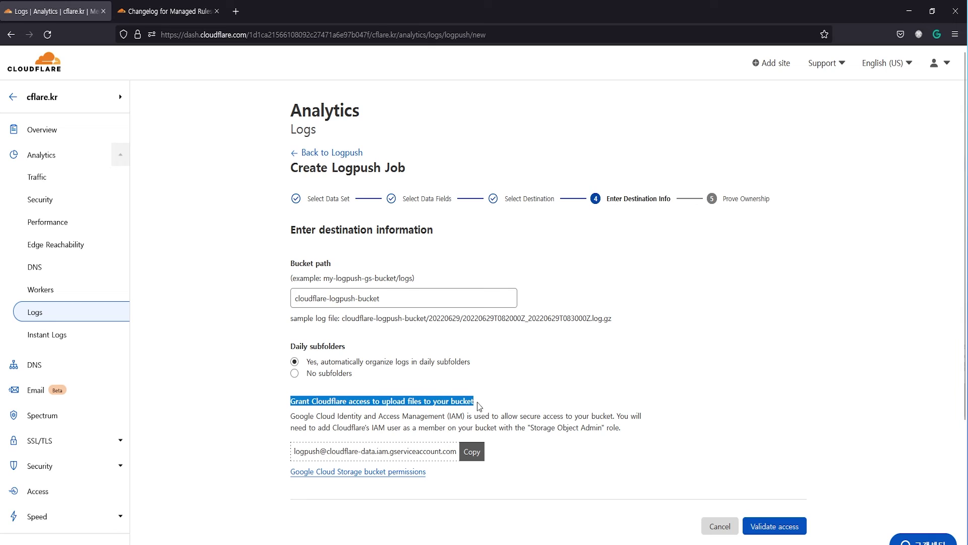
left_click(617, 417)
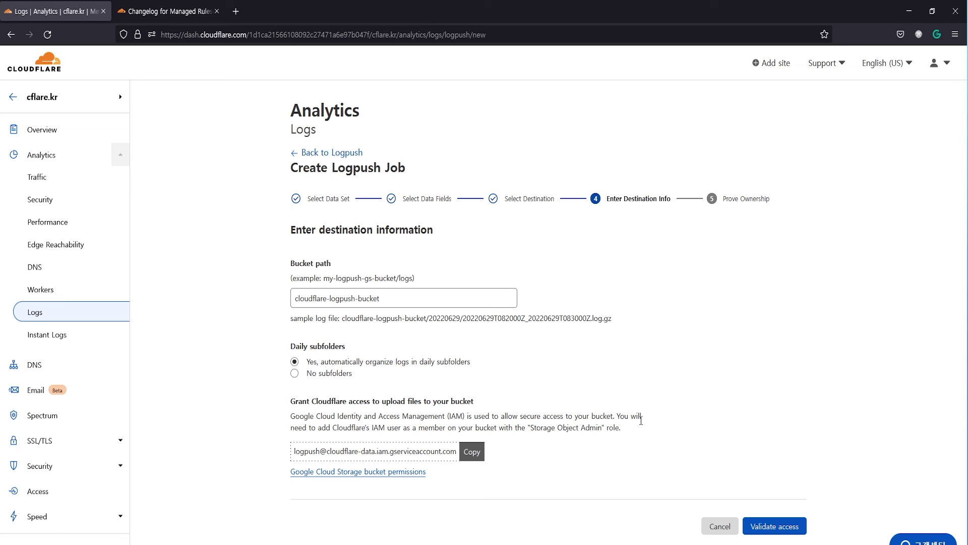
Validate access to the bucket and cancel the Logpush job at the ownership token stage.
left_click(762, 528)
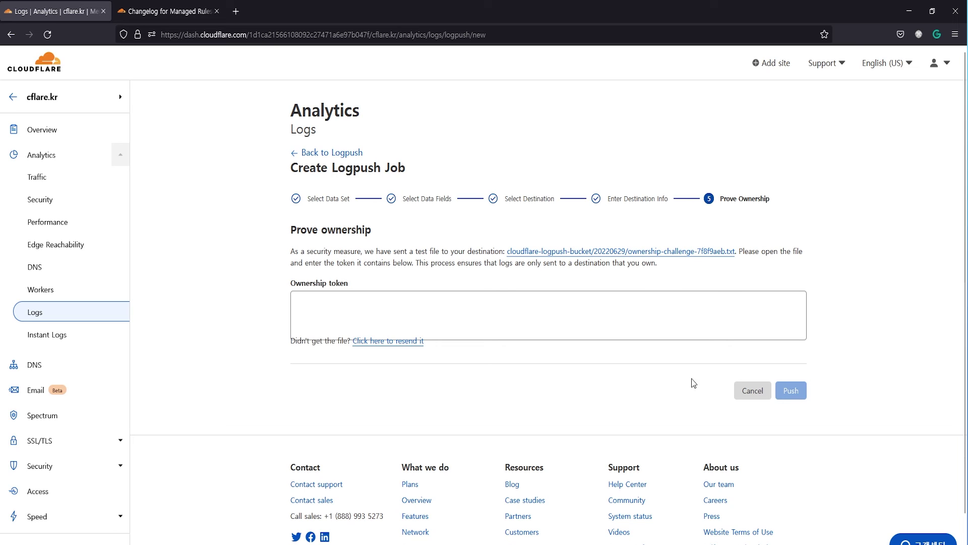
left_click(480, 313)
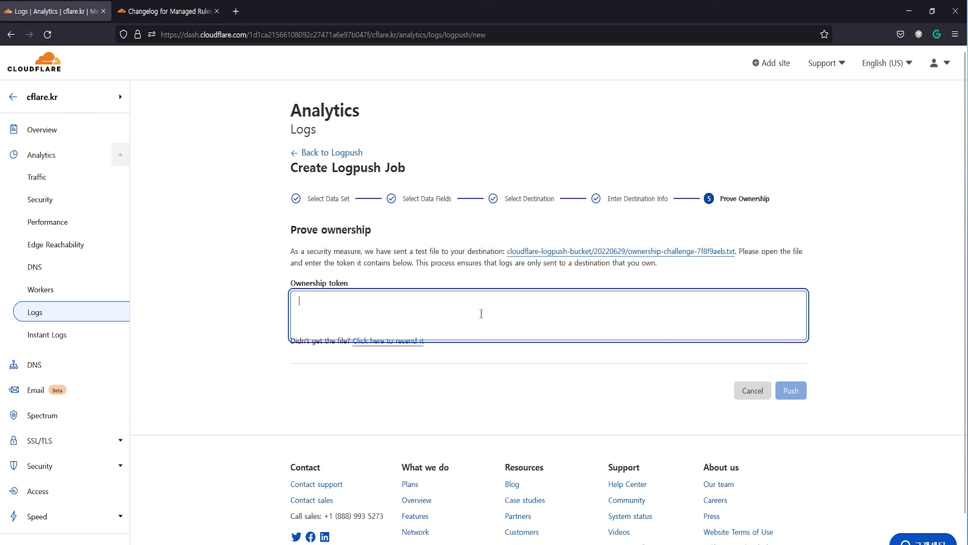
left_click(753, 398)
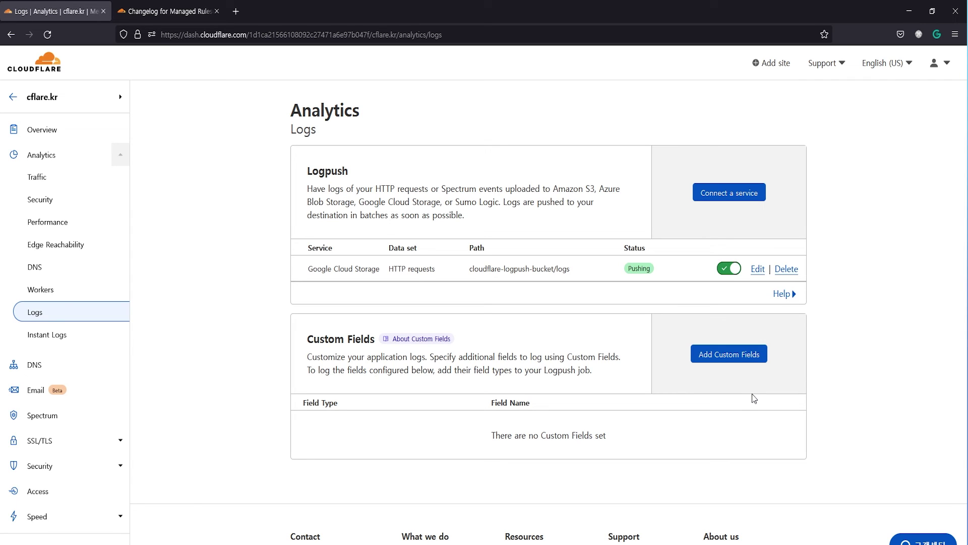
left_click(48, 336)
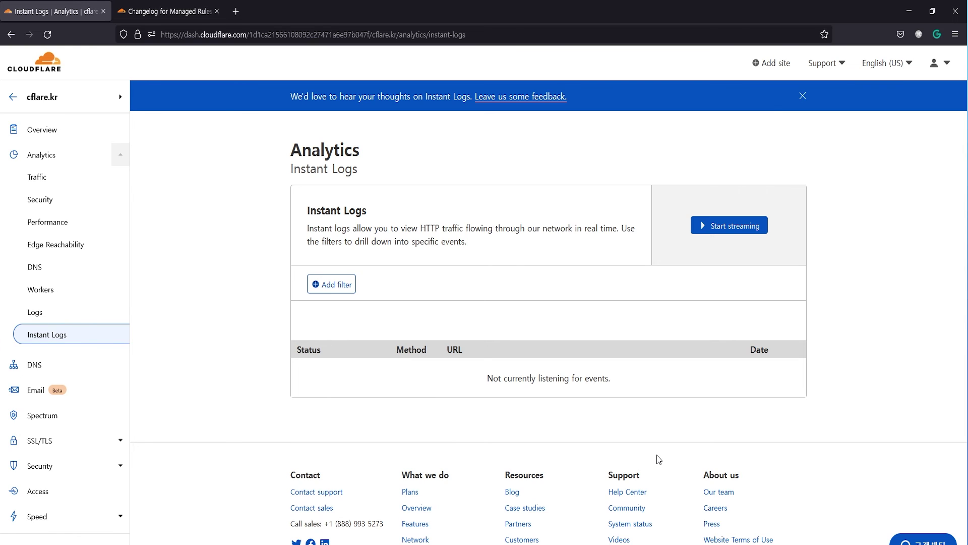
left_click(336, 287)
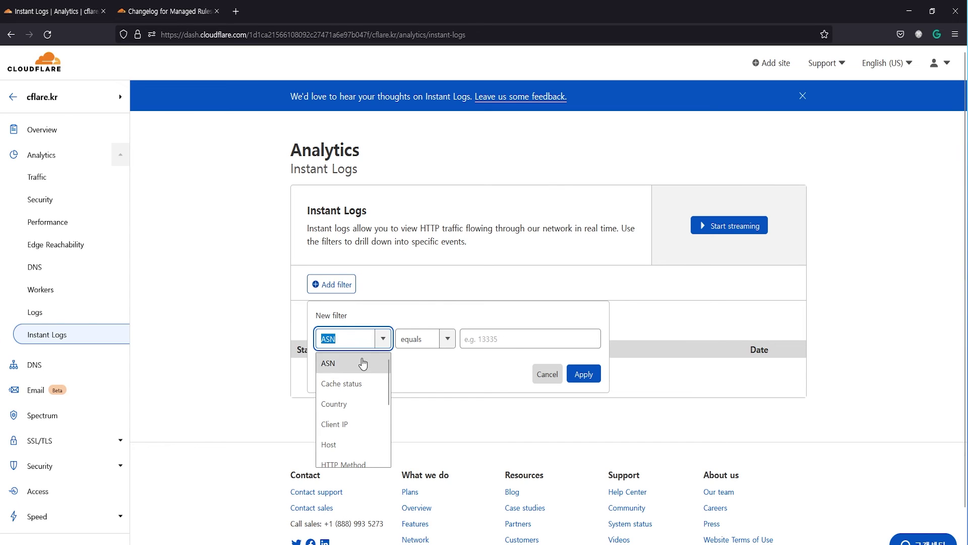
left_click(381, 425)
left_click(479, 339)
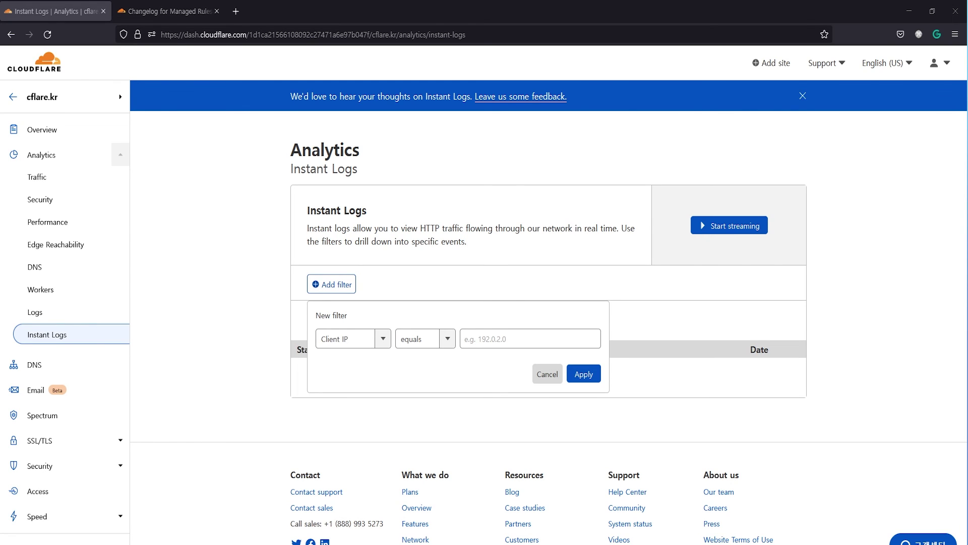
left_click(469, 338)
type("125.131.104.41")
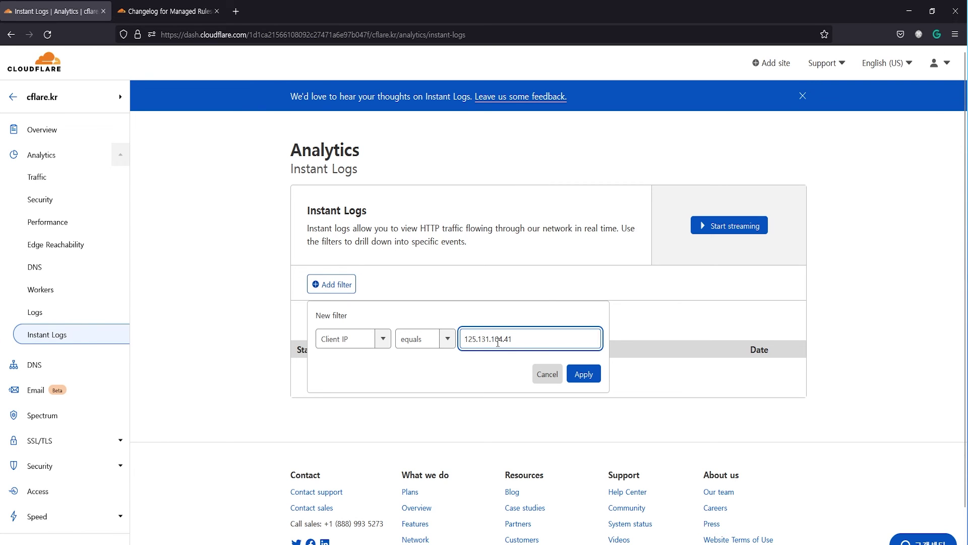
left_click(584, 374)
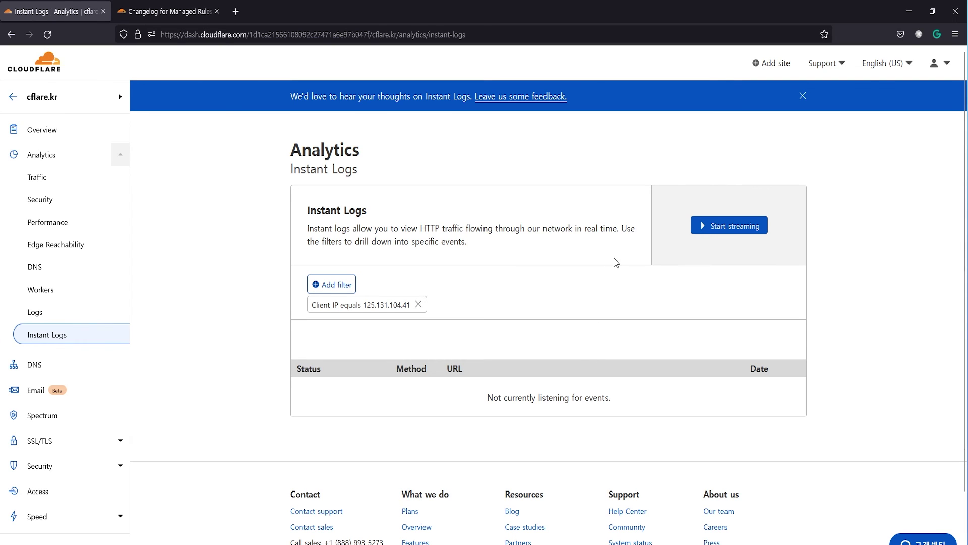
Start streaming the instant logs and generate traffic by loading demo.cflare.kr in a separate Edge window.
left_click(733, 227)
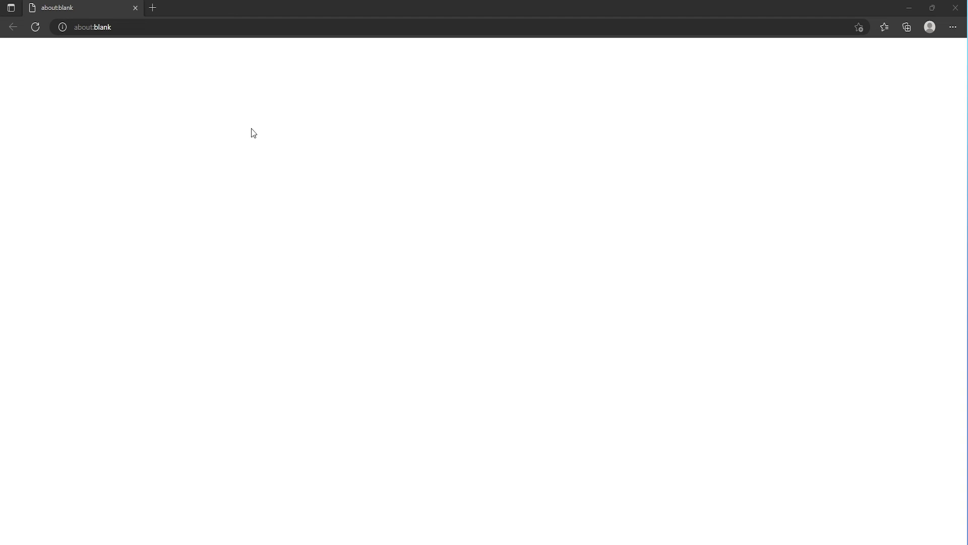
left_click(128, 28)
key("ctrl+a")
type("demo.cflare.kr")
key("Return")
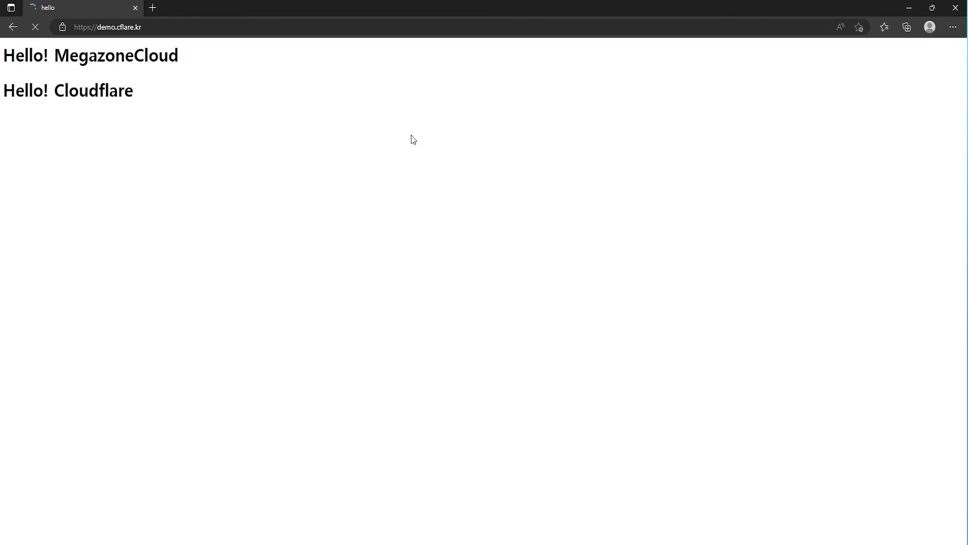
left_click(955, 8)
scroll(683, 284, "down", 3)
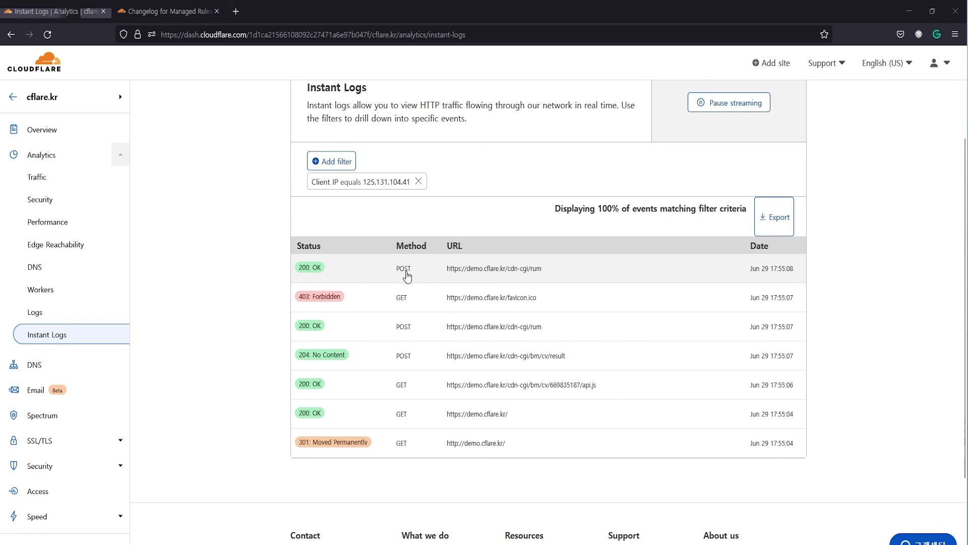
left_click(469, 280)
left_click(524, 269)
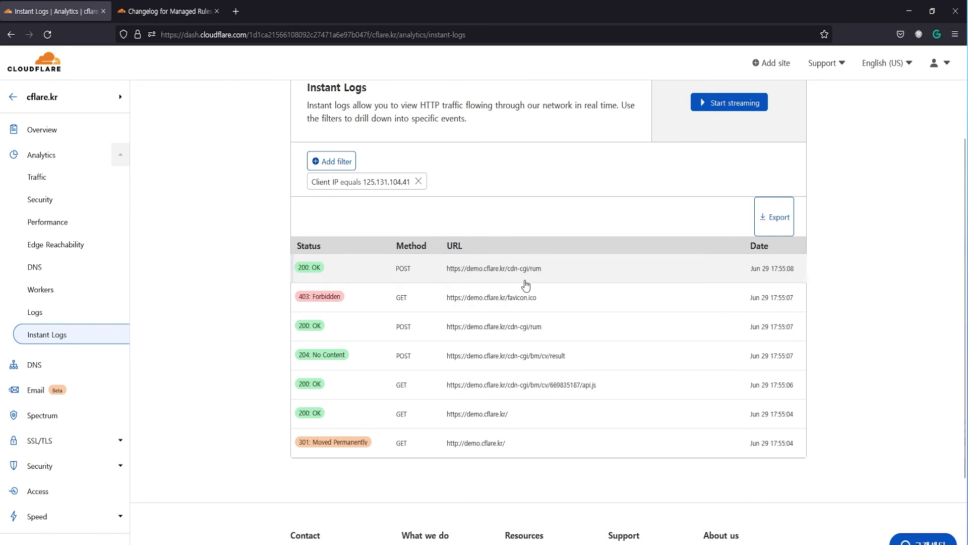
scroll(520, 318, "down", 2)
left_click(494, 348)
scroll(484, 396, "down", 4)
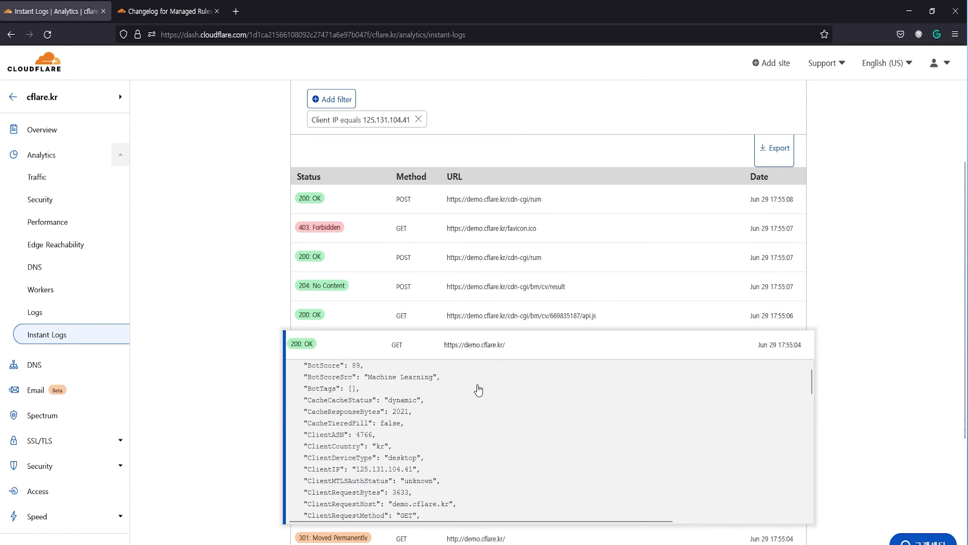
scroll(489, 405, "down", 2)
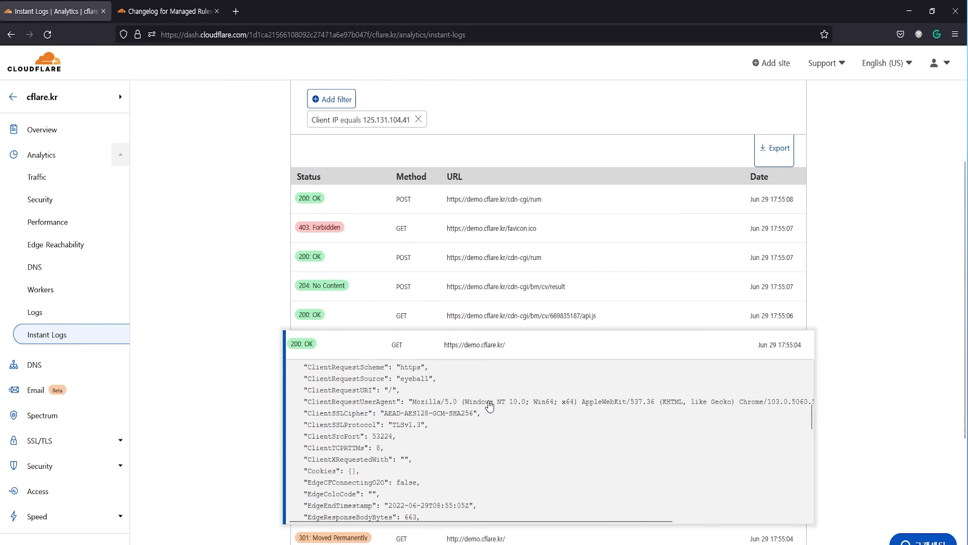
Examine the remaining origin, firewall match, Ray ID and worker fields of the expanded GET request.
scroll(490, 406, "down", 4)
scroll(491, 405, "down", 7)
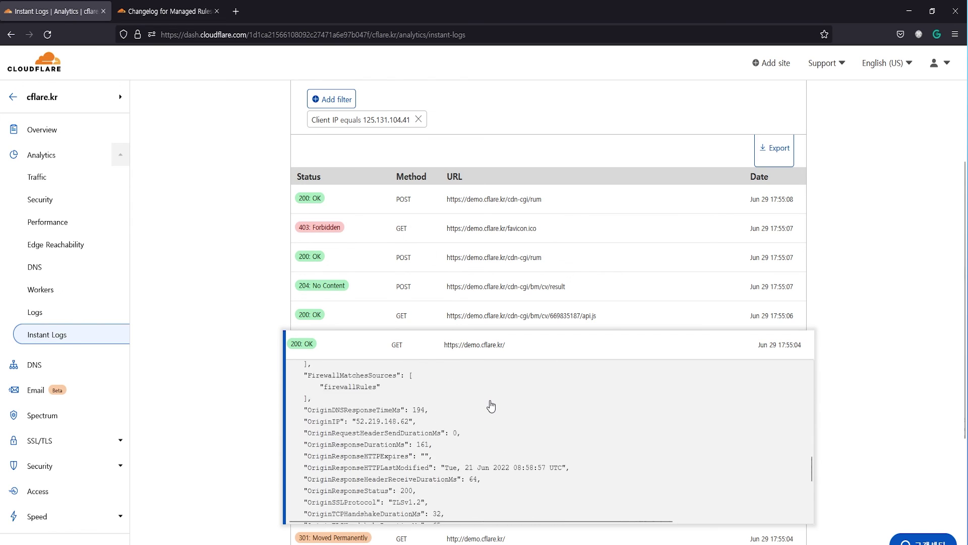
scroll(491, 406, "down", 5)
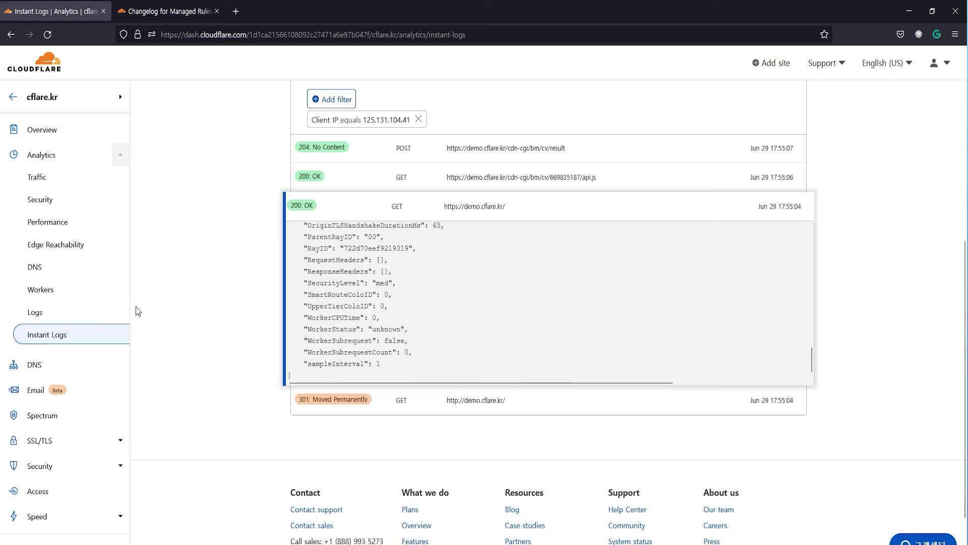
Start a new WAF firewall rule for cflare.kr and name it "demo FR deny ip".
scroll(84, 348, "down", 2)
left_click(60, 363)
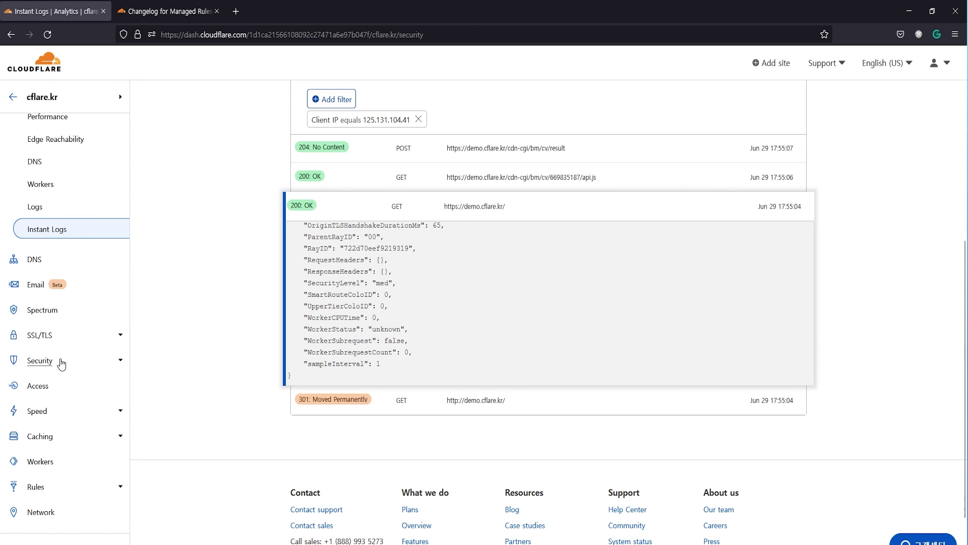
left_click(63, 288)
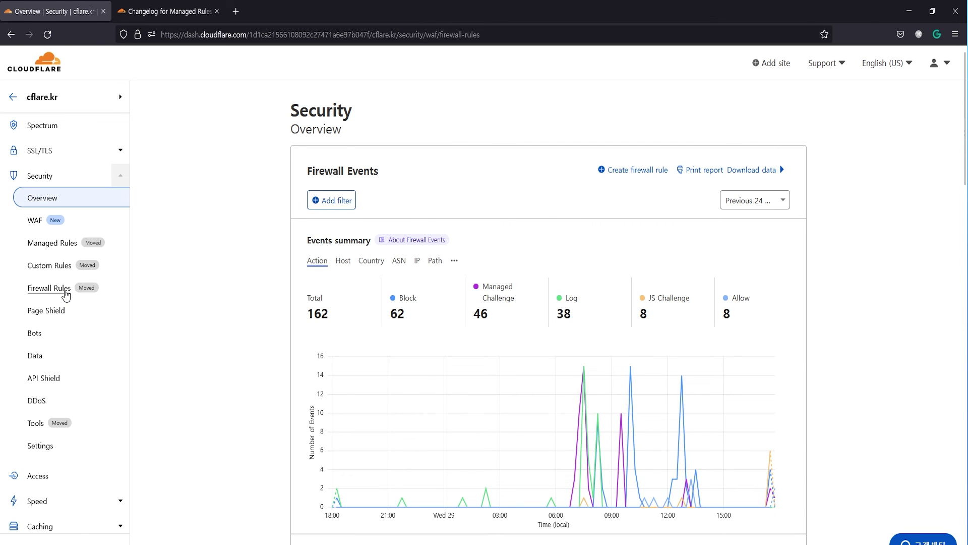
scroll(616, 365, "down", 1)
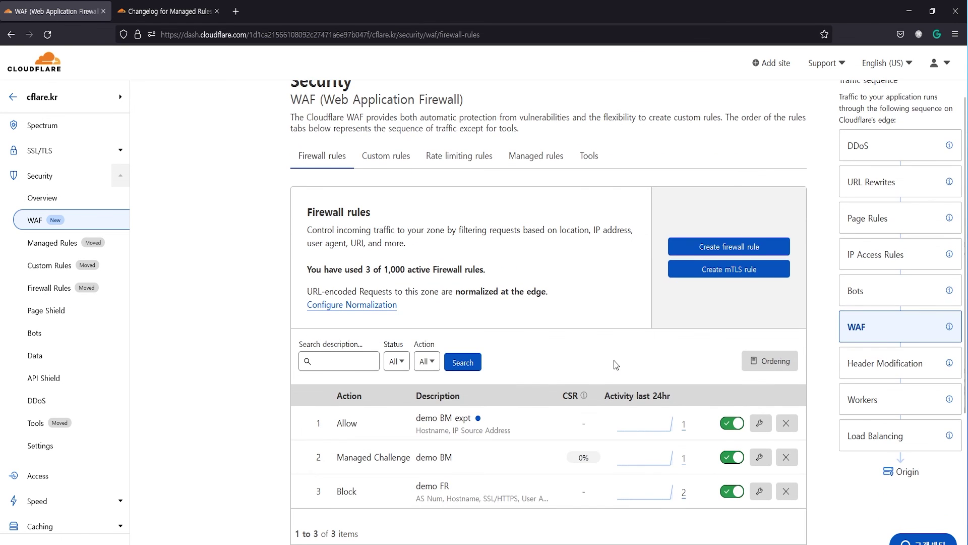
scroll(616, 367, "down", 1)
left_click(724, 178)
left_click(337, 336)
type("demo")
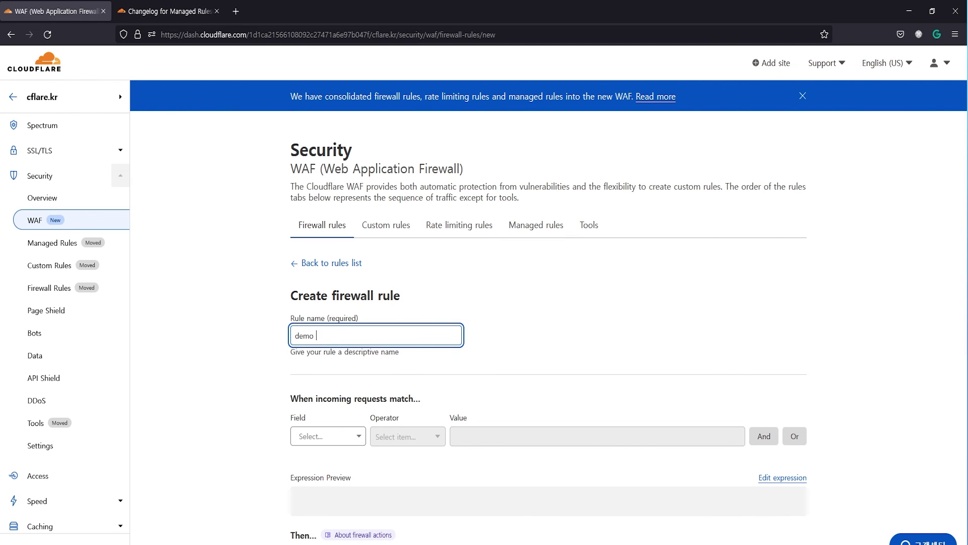
type(" FR deny ip")
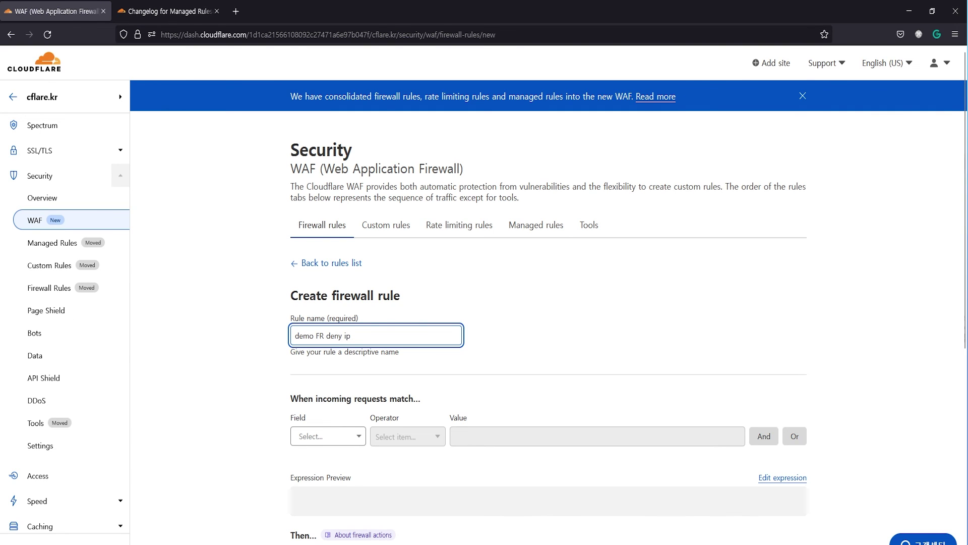
type(" 12")
key("BackSpace")
key("BackSpace")
Set the rule to match requests whose IP Source Address equals 125.131.104.41.
left_click(325, 436)
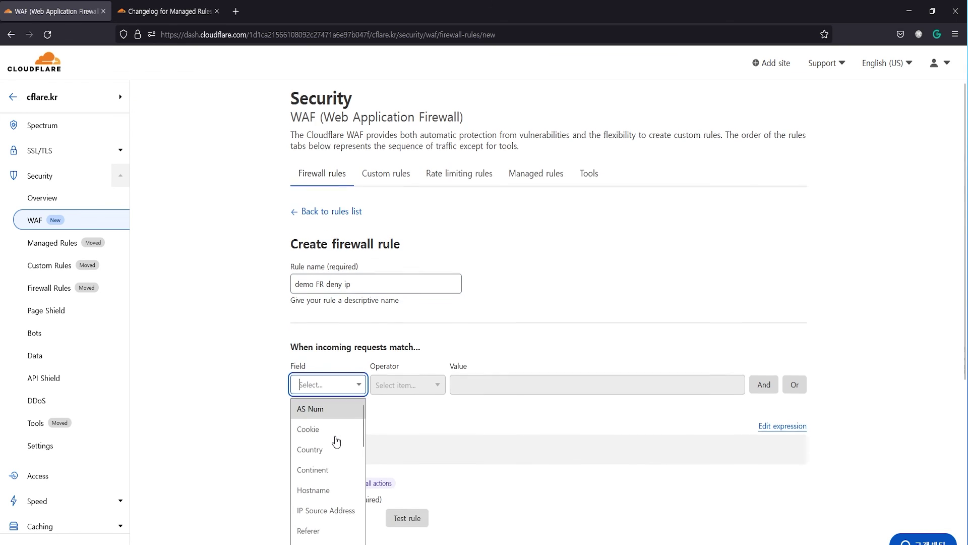
left_click(338, 511)
left_click(500, 385)
type("125.13")
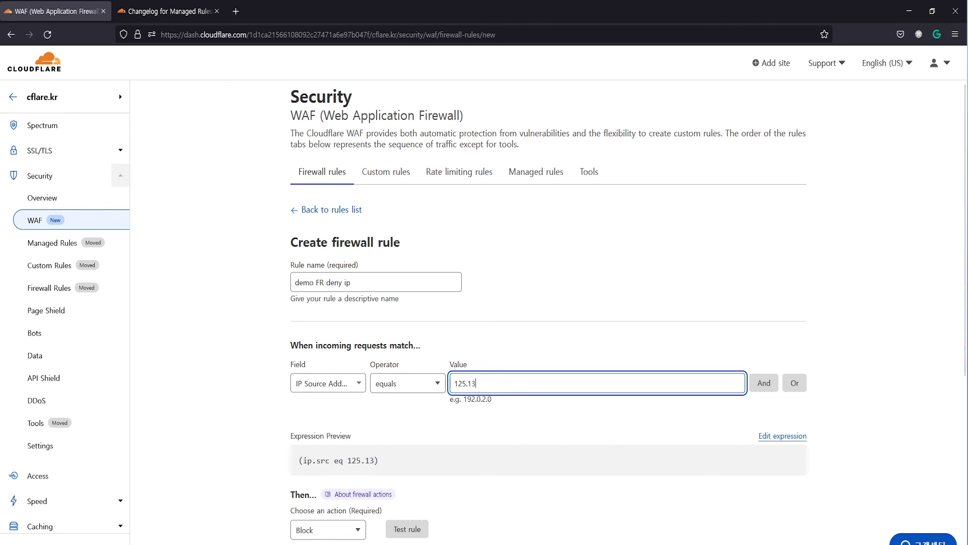
type("1.10")
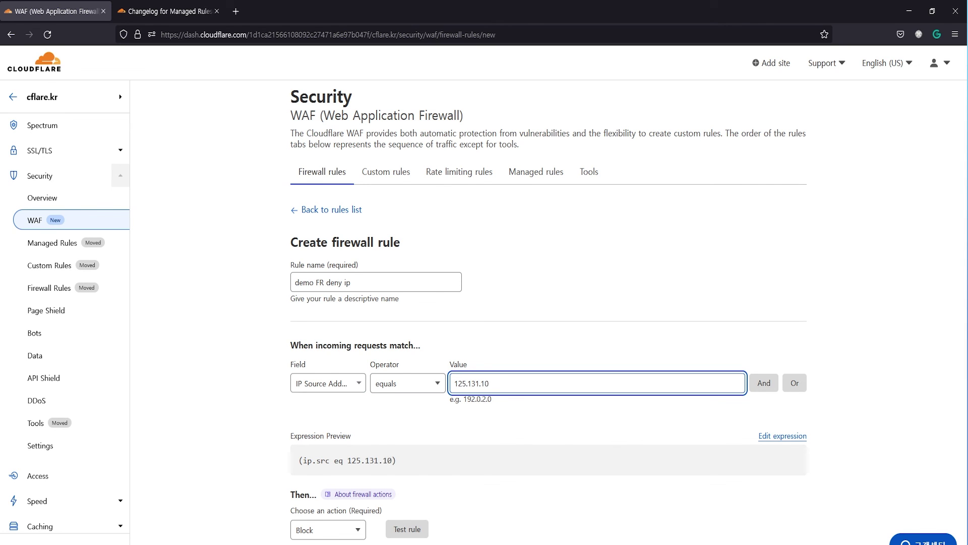
type("4.41")
scroll(548, 303, "down", 4)
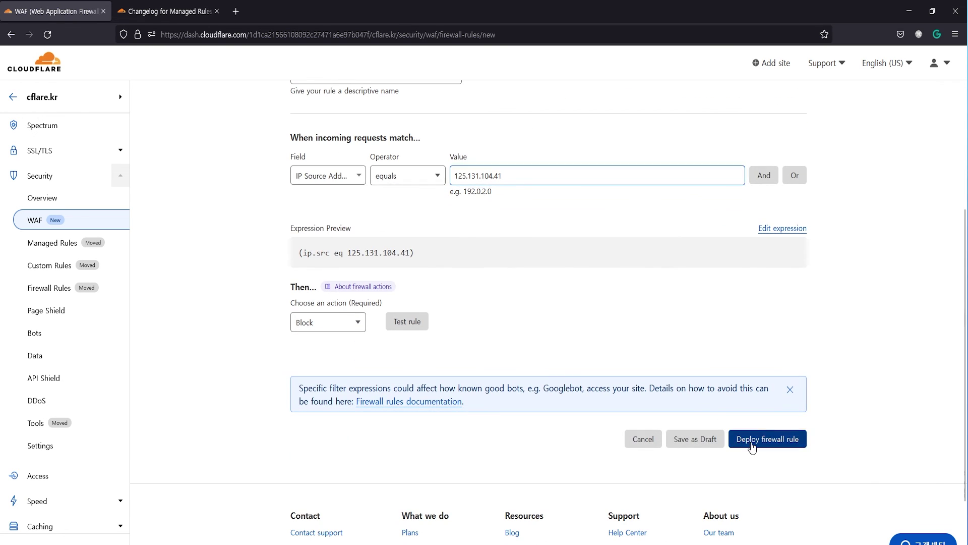
Deploy the firewall rule with the Block action and move it to first place in the rule order.
left_click(767, 439)
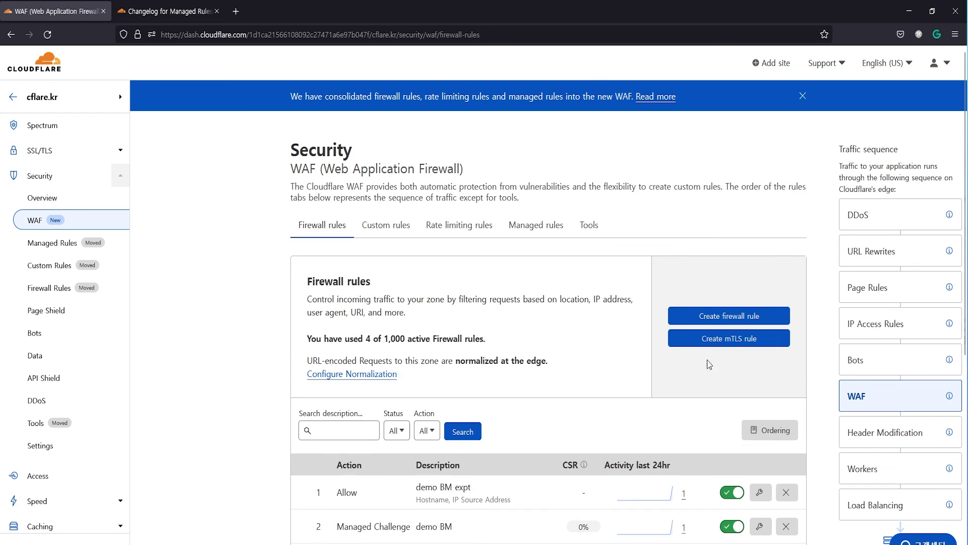
scroll(641, 342, "down", 3)
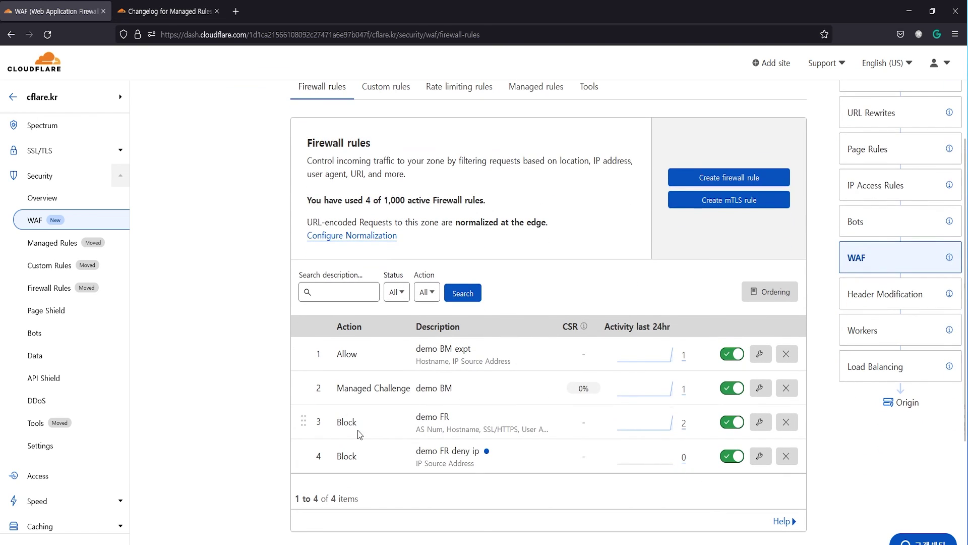
left_click_drag(306, 458, 320, 355)
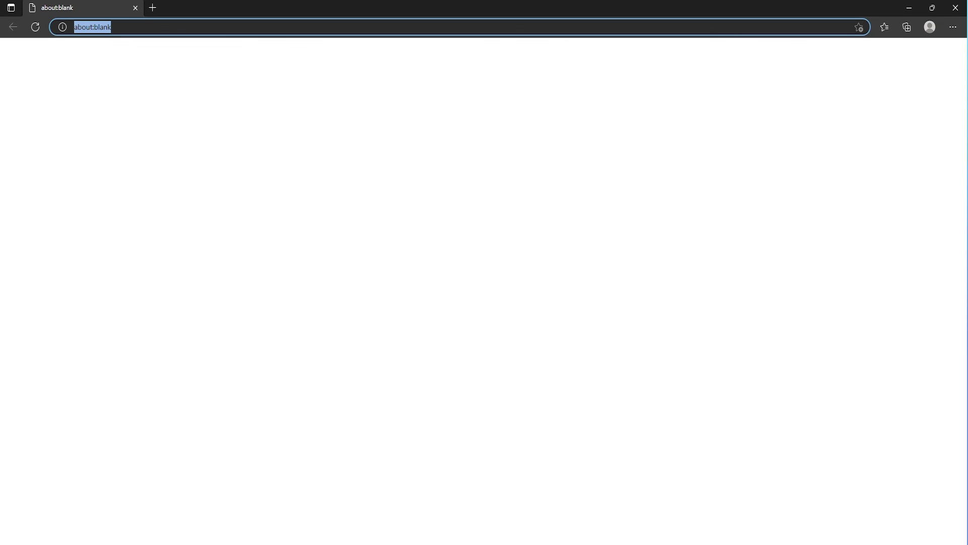
type("http://demo.cflare.kr/")
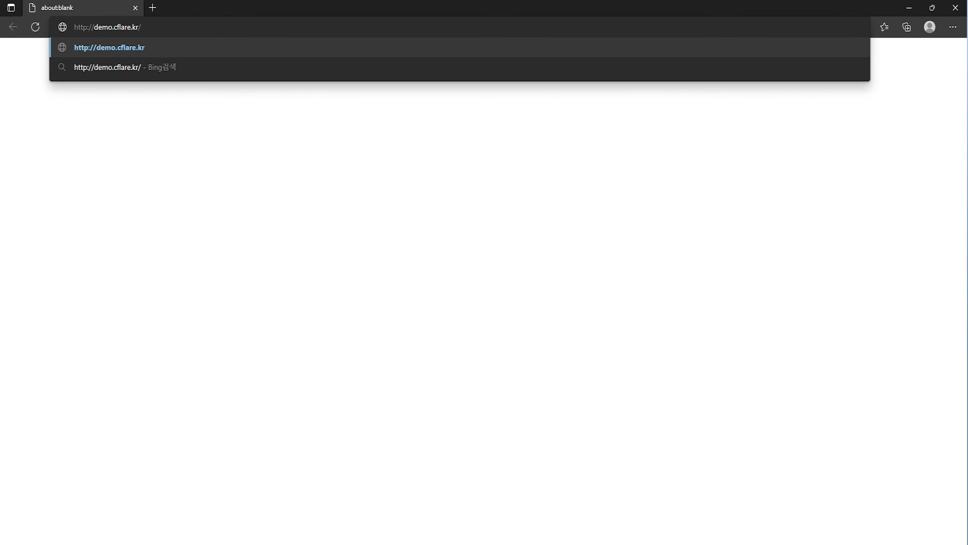
key("Return")
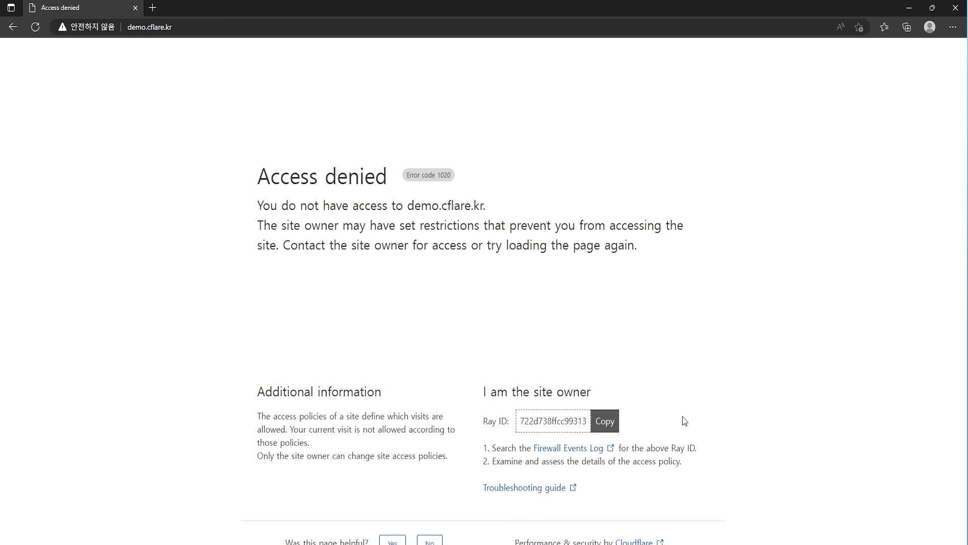
left_click(611, 423)
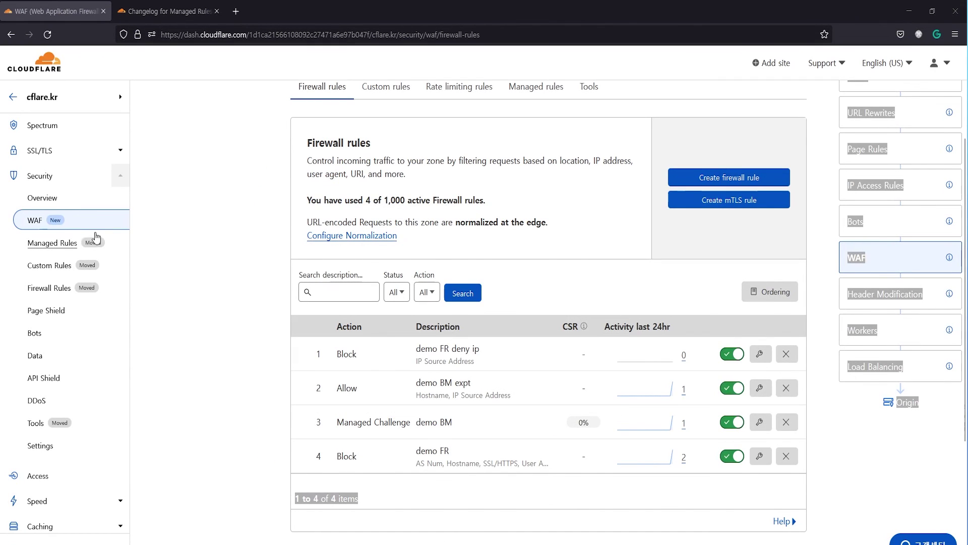
Return to the Cloudflare Security overview and filter the firewall events by Ray ID equals 722d738ffcc99313.
left_click(61, 198)
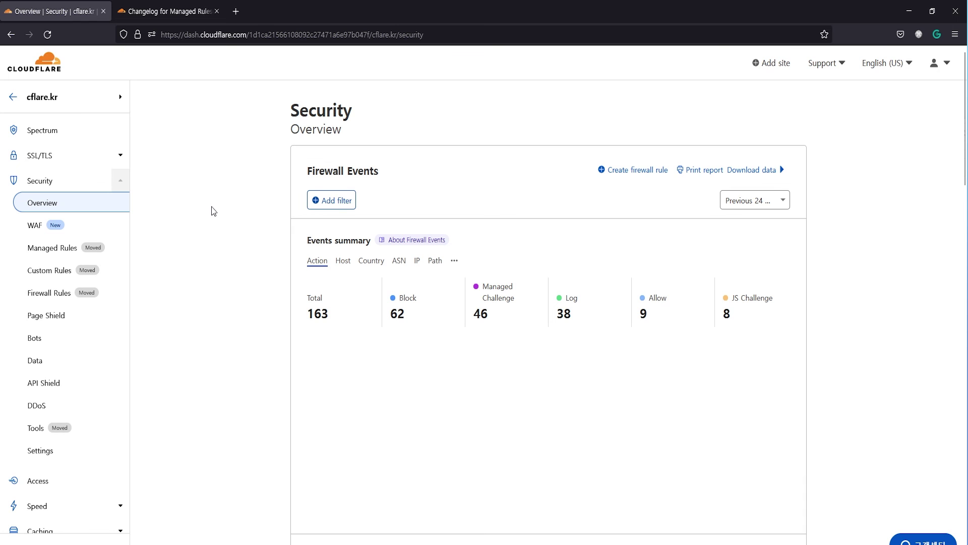
left_click(339, 202)
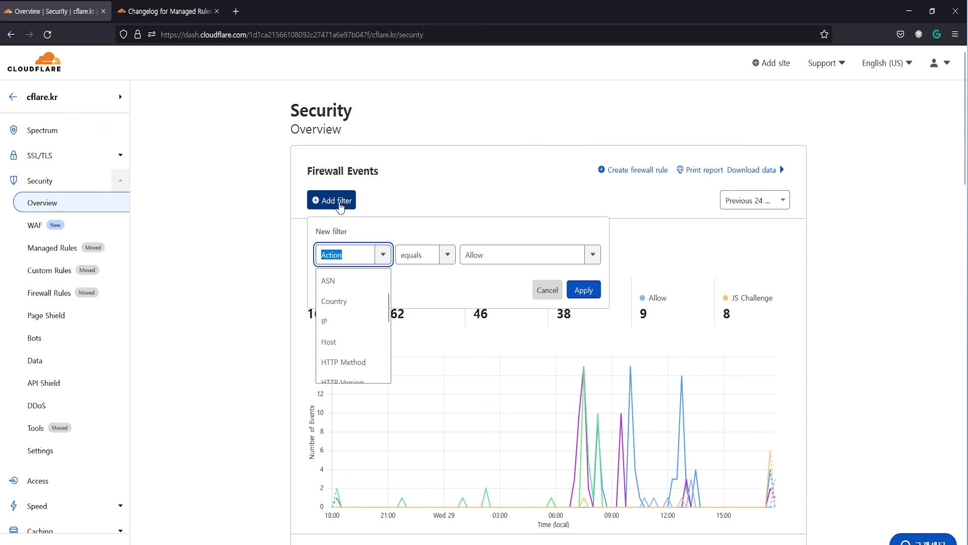
scroll(355, 299, "down", 2)
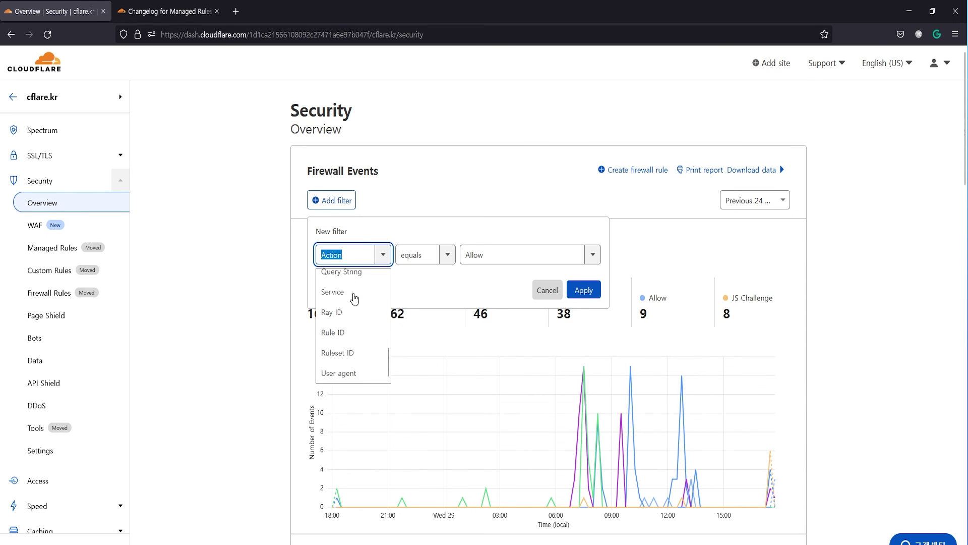
left_click(359, 309)
left_click(482, 259)
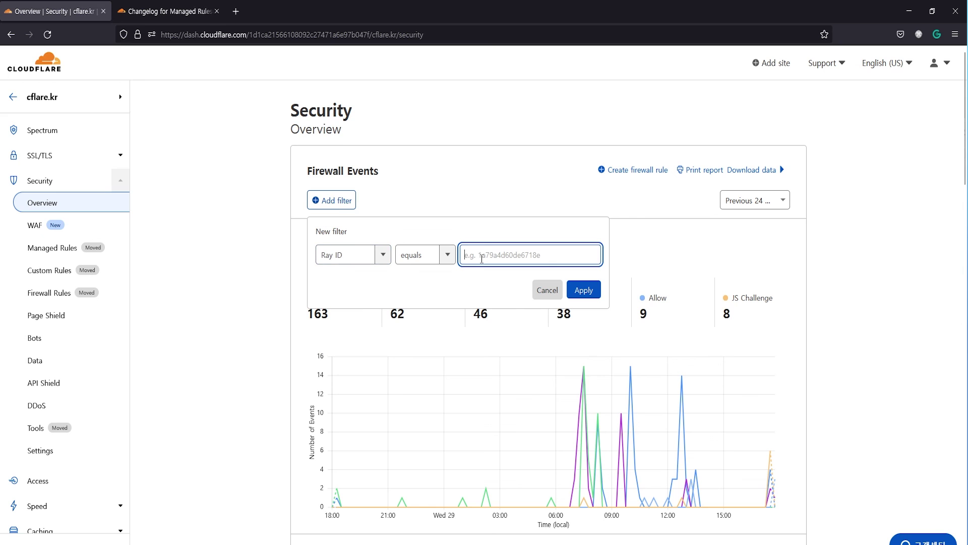
key("ctrl+v")
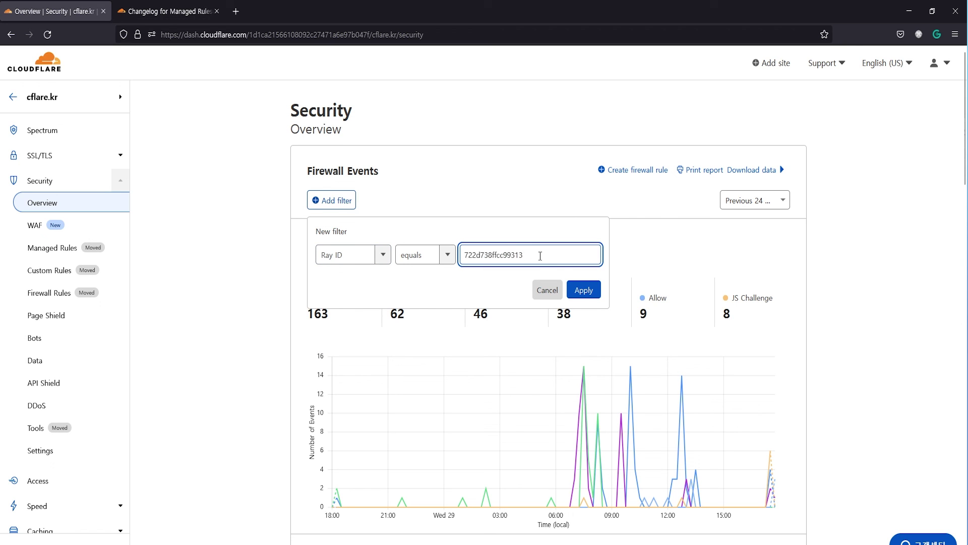
left_click(577, 294)
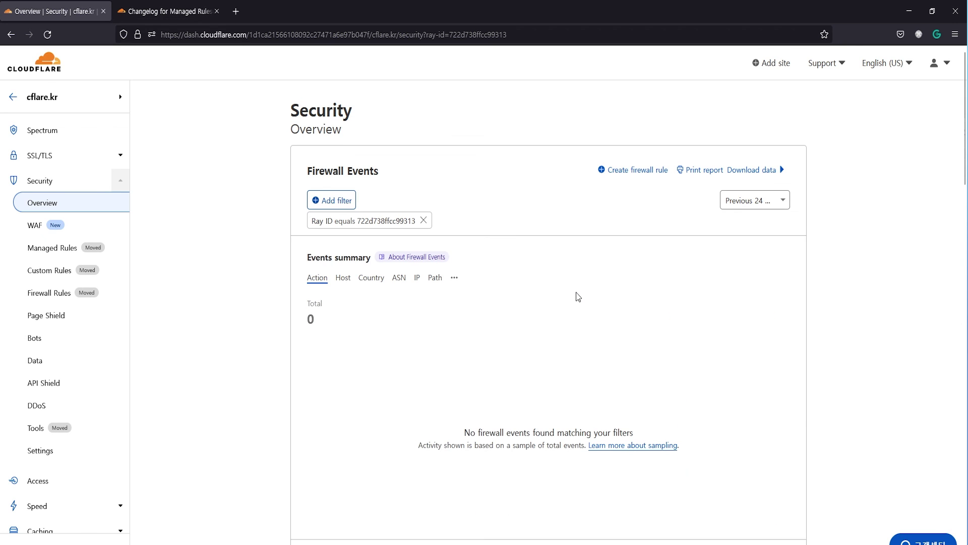
Set the firewall events time range to Previous 30 minutes, switching to Previous 6 hours and back to reload the data.
scroll(580, 272, "down", 2)
scroll(582, 273, "up", 1)
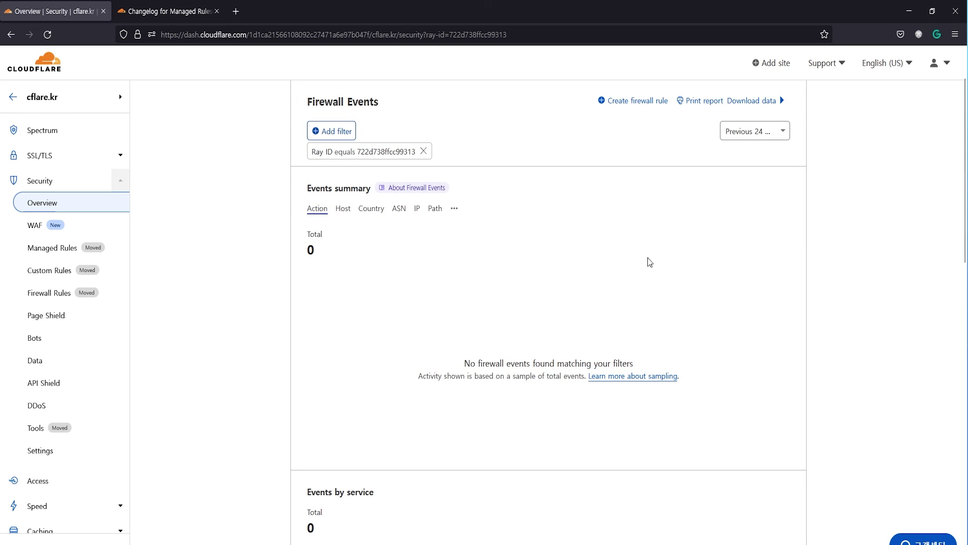
left_click(756, 131)
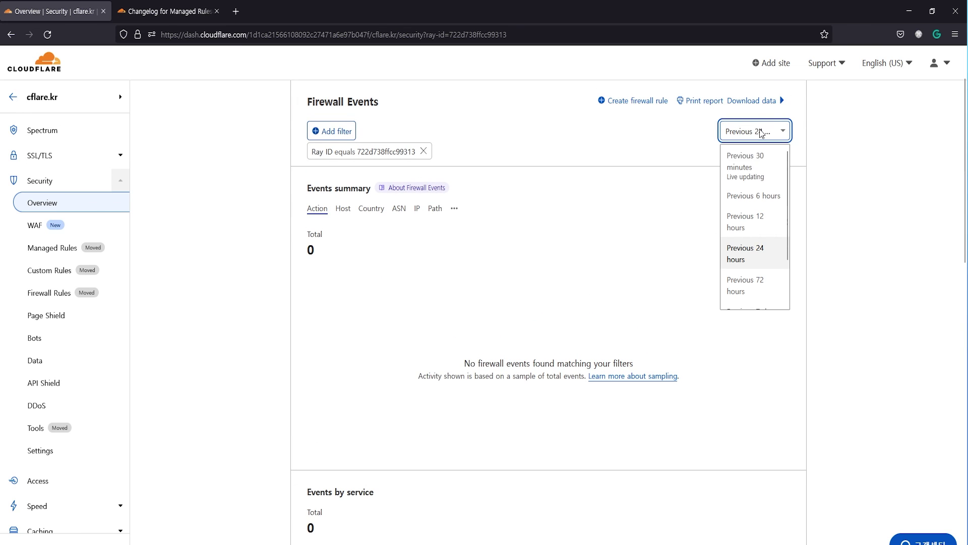
left_click(761, 163)
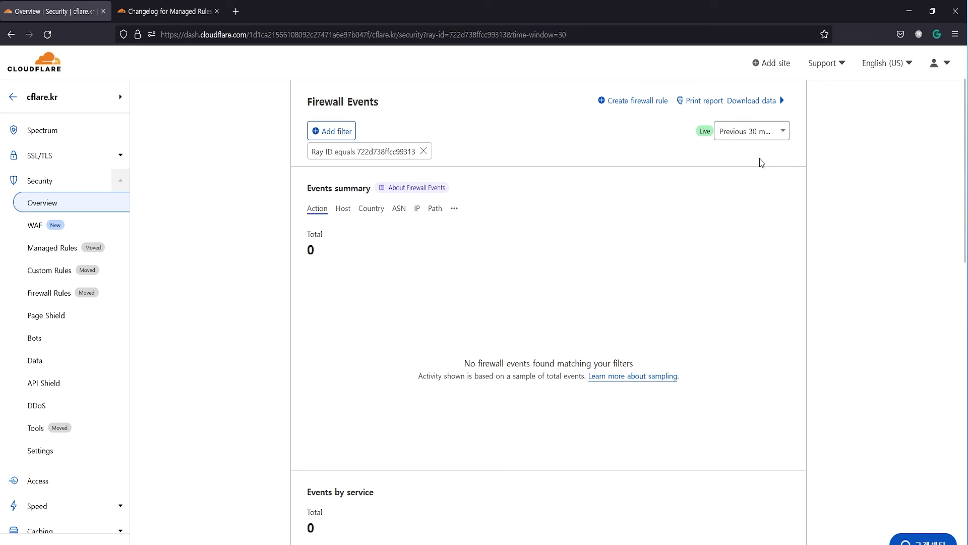
left_click(760, 132)
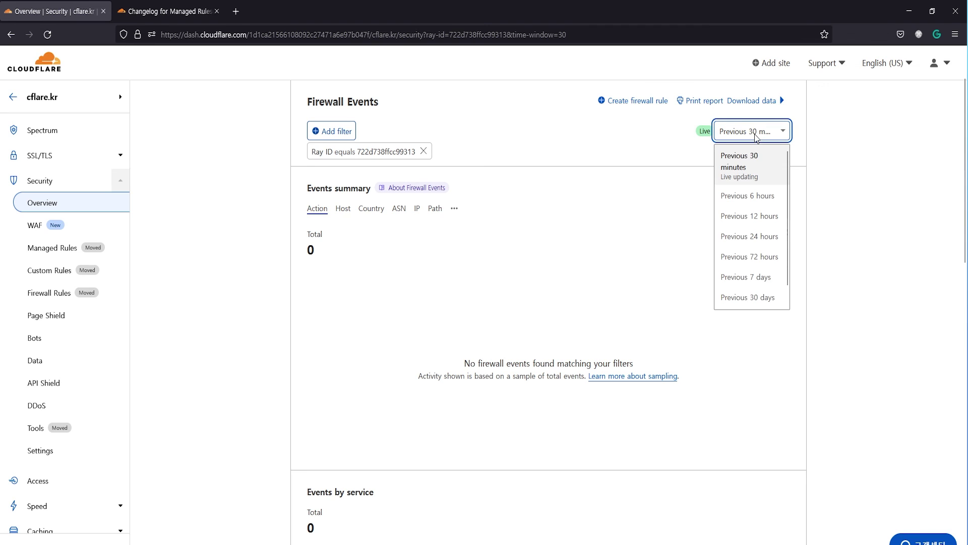
left_click(755, 197)
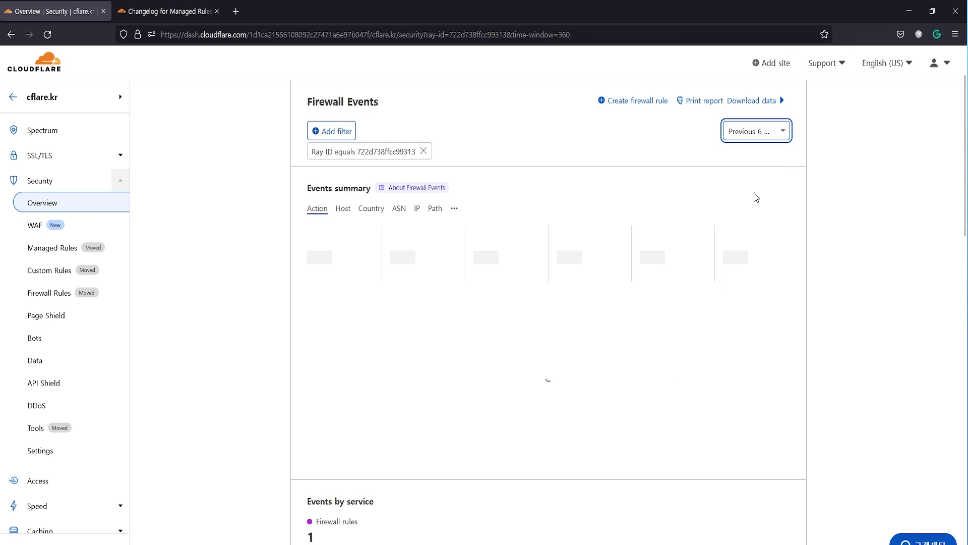
left_click(762, 136)
left_click(761, 156)
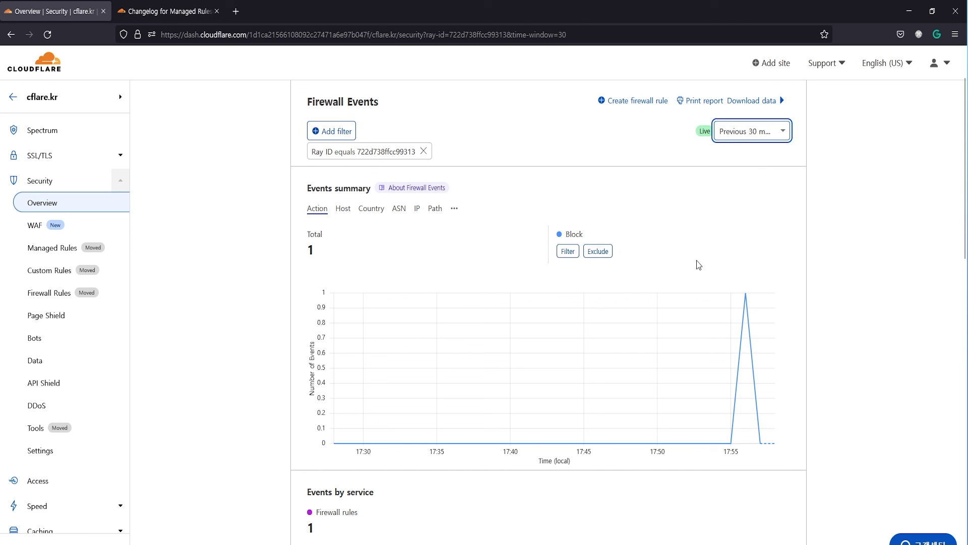
Examine the top events by source for the filtered request and highlight the matched firewall rule's name.
scroll(696, 268, "down", 4)
scroll(715, 266, "down", 5)
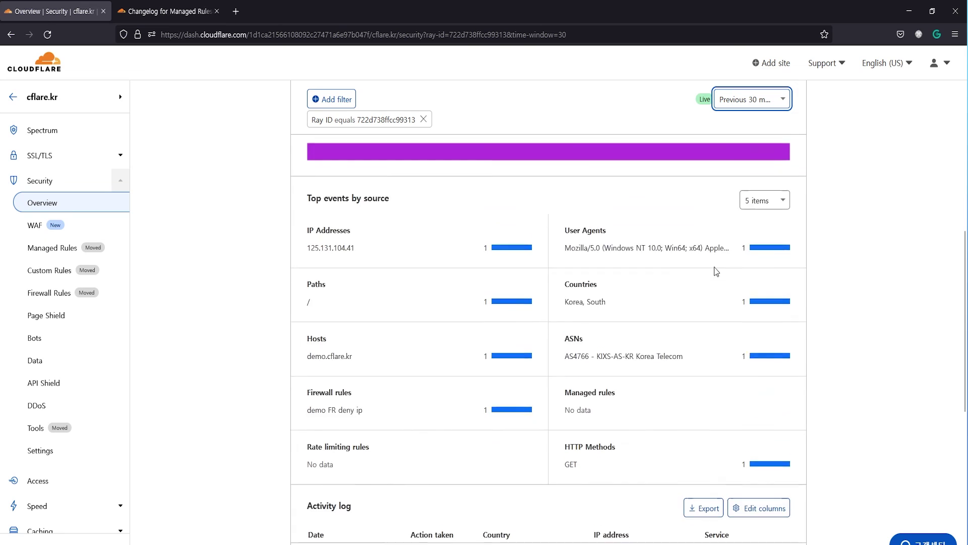
left_click_drag(307, 337, 368, 341)
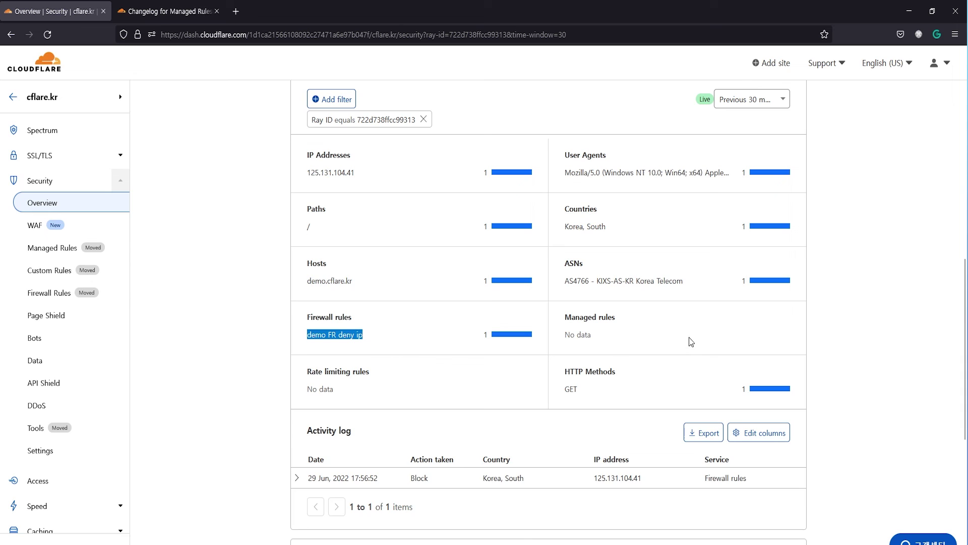
Open the Cloudflare System Status page, expand Cloudflare Sites and Services and review the service statuses.
scroll(783, 335, "down", 6)
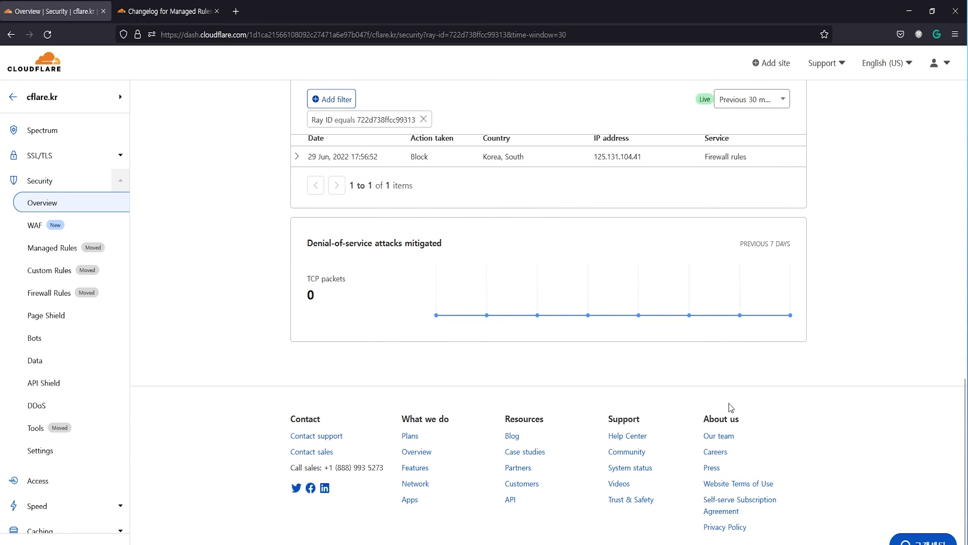
left_click(630, 468)
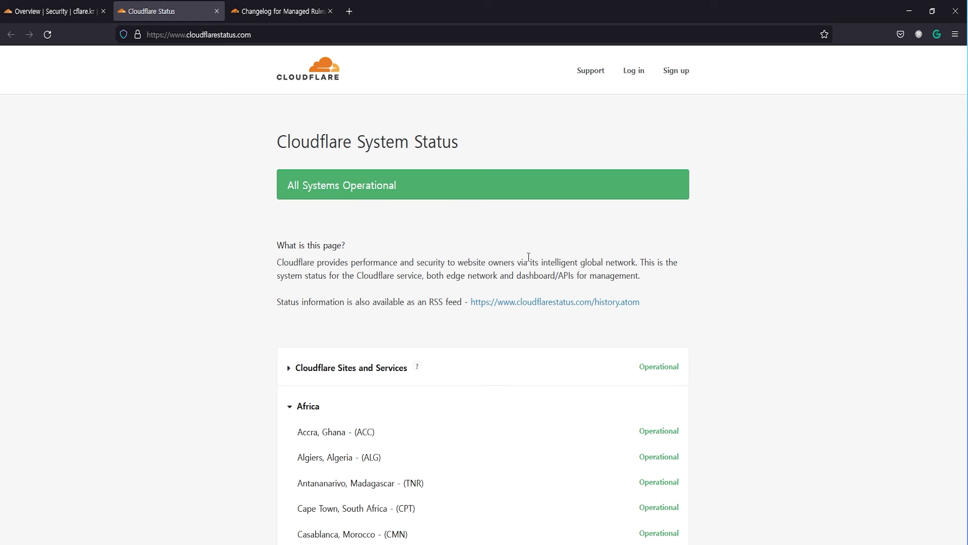
scroll(430, 324, "down", 2)
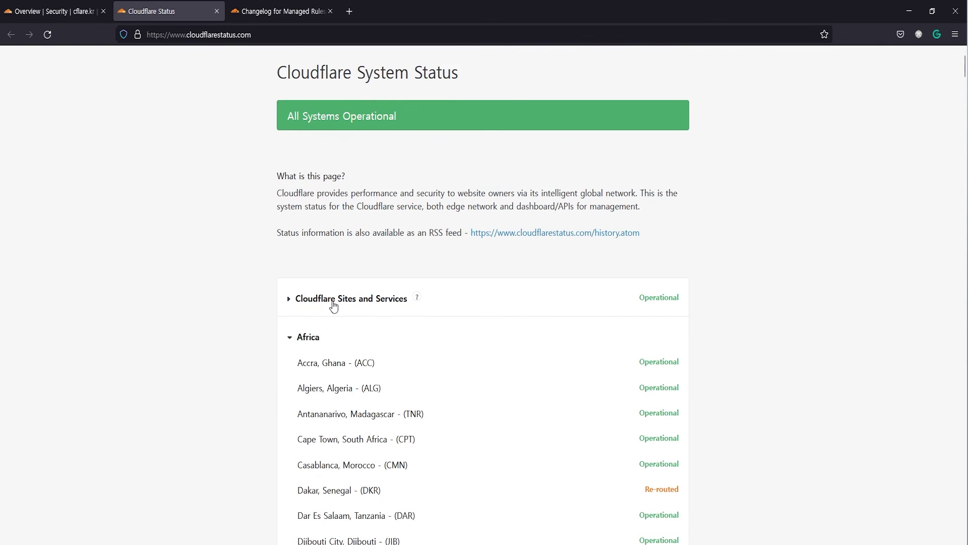
left_click(290, 297)
scroll(482, 305, "down", 2)
scroll(502, 318, "down", 7)
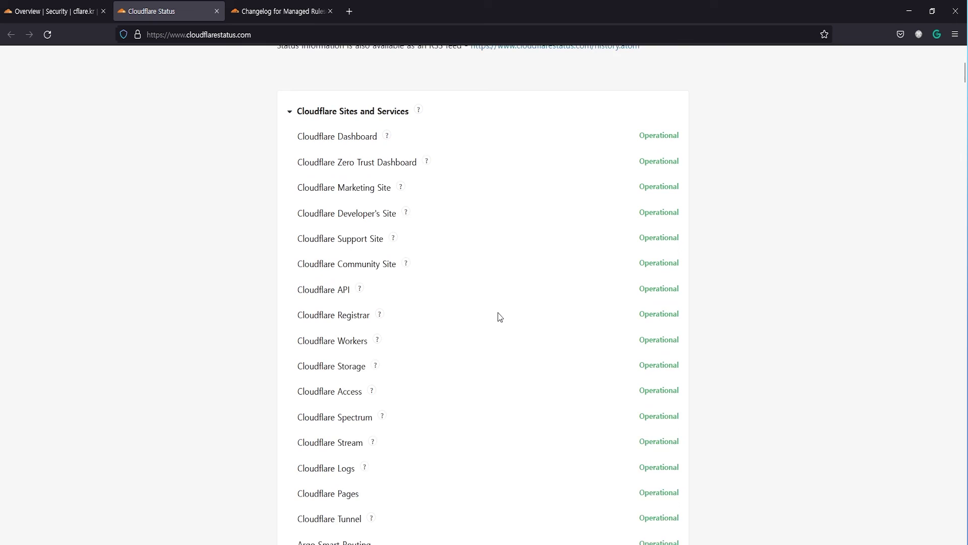
Review the remaining Cloudflare services and the Africa and Asia location statuses, and highlight the Seoul, South Korea - (ICN) entry.
scroll(499, 312, "down", 7)
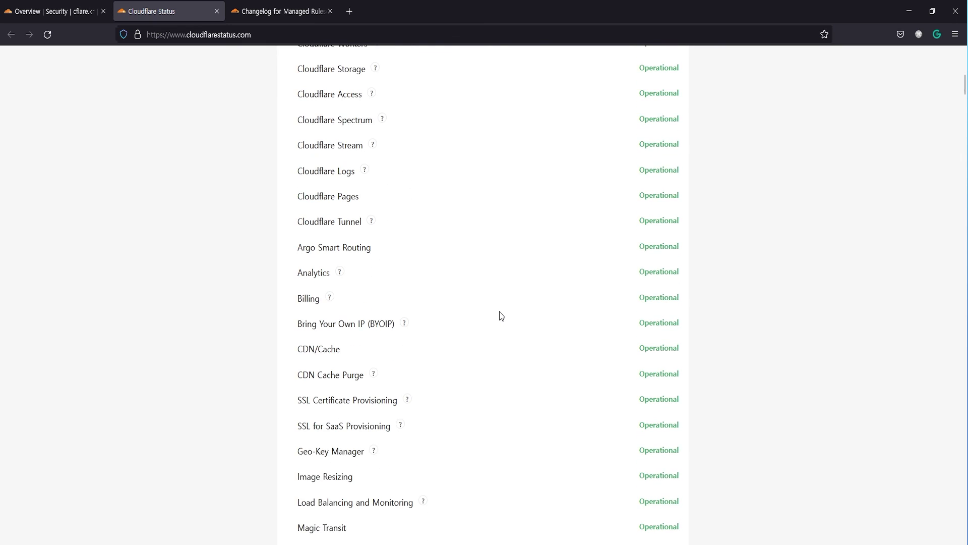
scroll(502, 315, "down", 9)
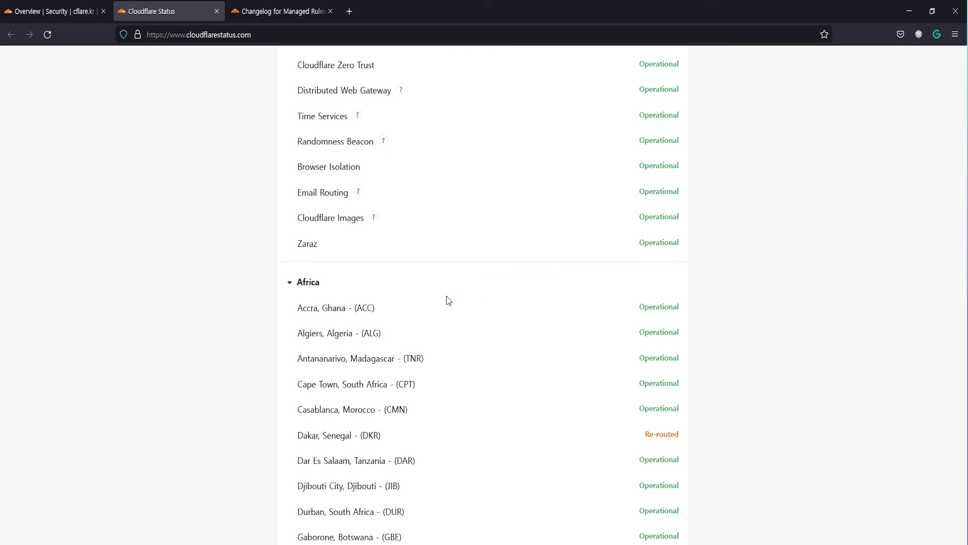
left_click(298, 286)
scroll(478, 325, "down", 7)
scroll(479, 324, "down", 8)
scroll(479, 324, "down", 5)
scroll(480, 324, "down", 4)
scroll(480, 324, "down", 7)
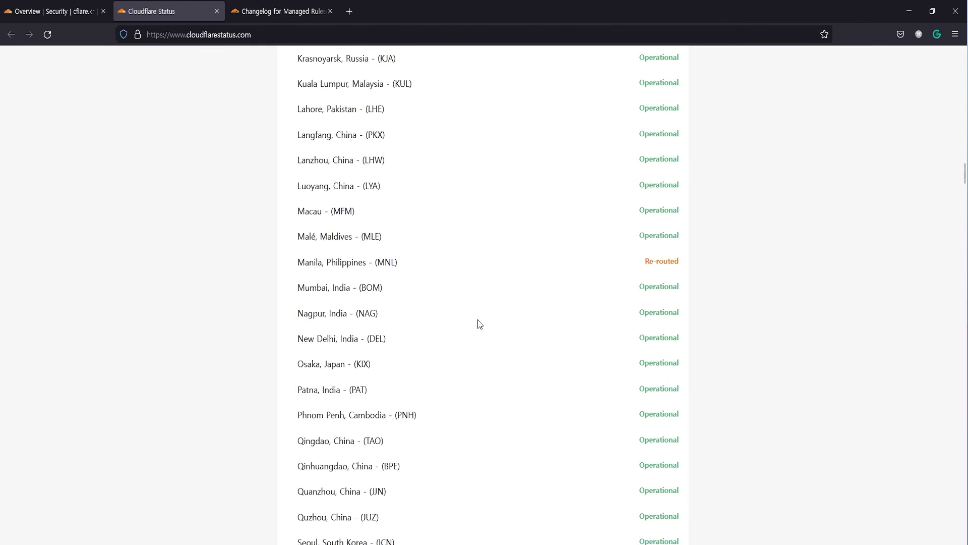
left_click_drag(297, 335, 395, 335)
Collapse the Latin America & the Caribbean, Middle East and North America location lists, and highlight the Past Incidents heading.
scroll(468, 335, "down", 1)
scroll(468, 335, "down", 18)
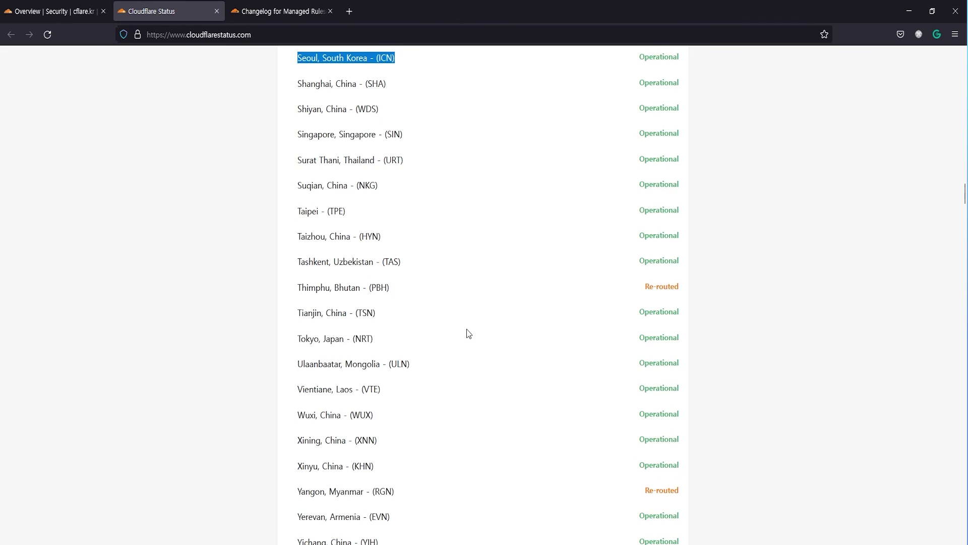
scroll(468, 331, "down", 16)
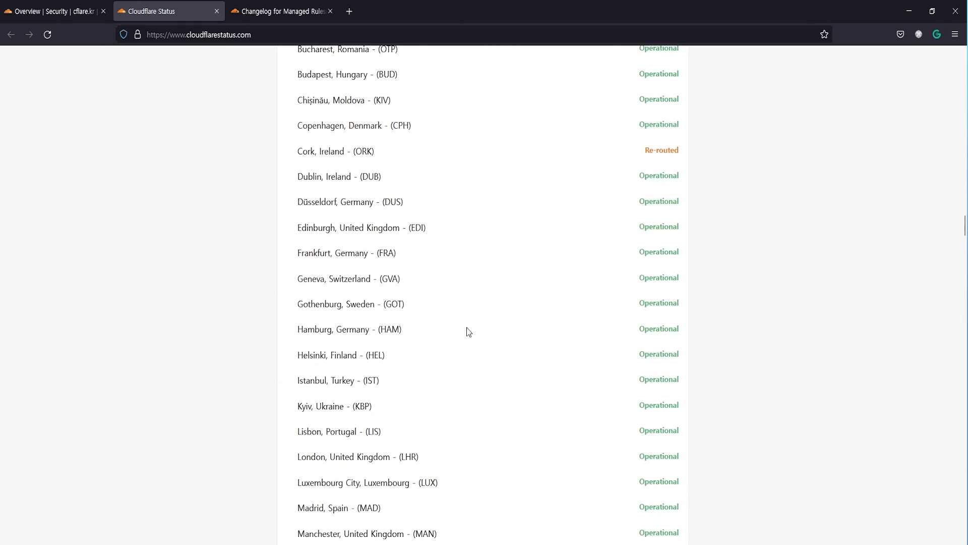
scroll(469, 332, "down", 4)
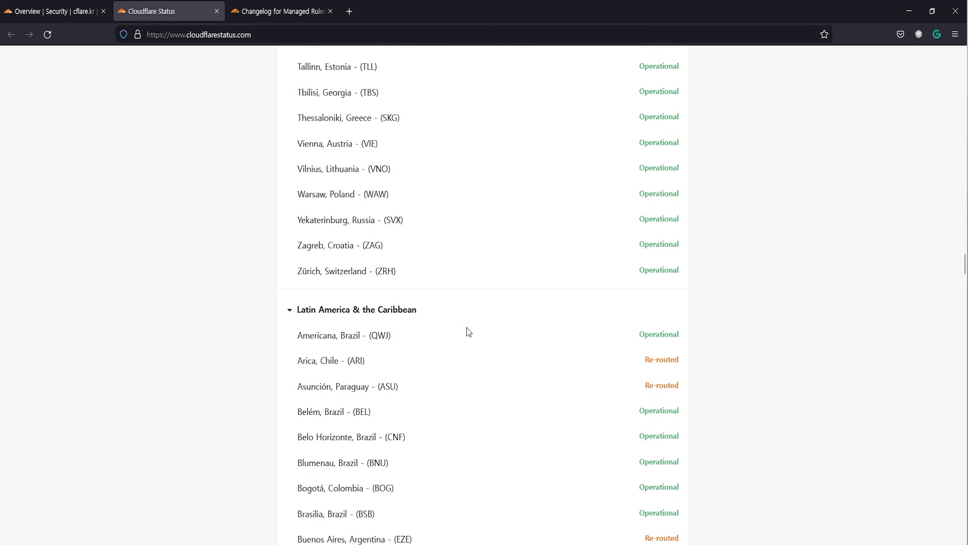
left_click(392, 314)
left_click(366, 352)
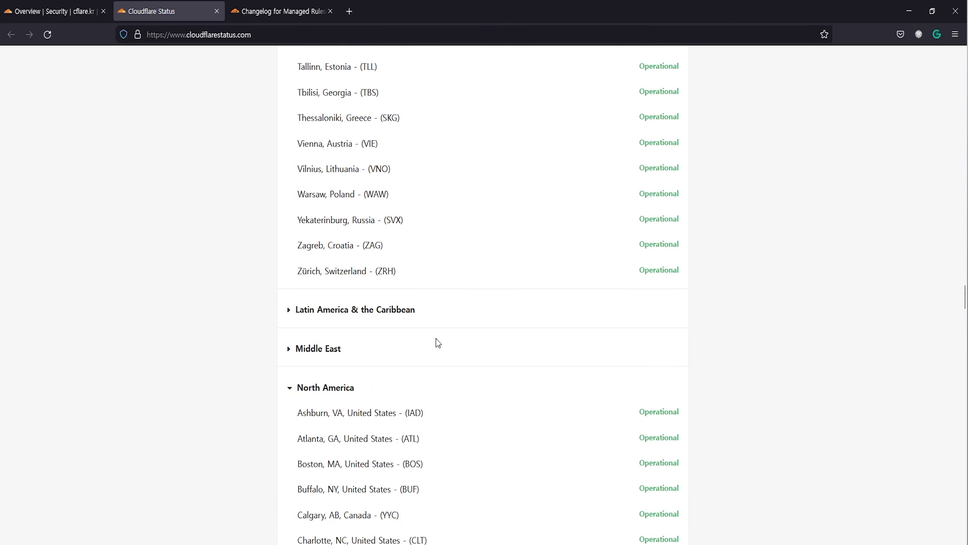
scroll(434, 341, "down", 3)
left_click(362, 252)
scroll(451, 299, "down", 4)
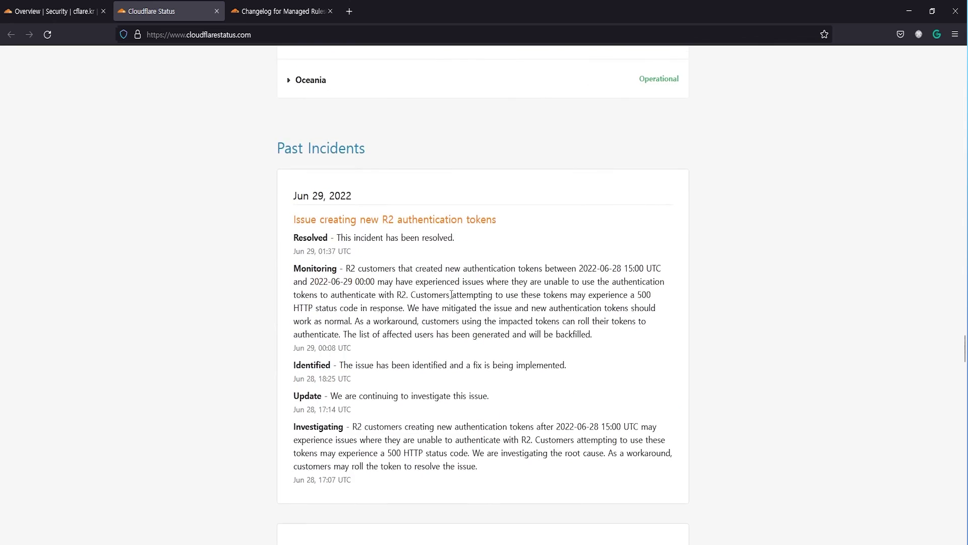
left_click_drag(272, 152, 371, 151)
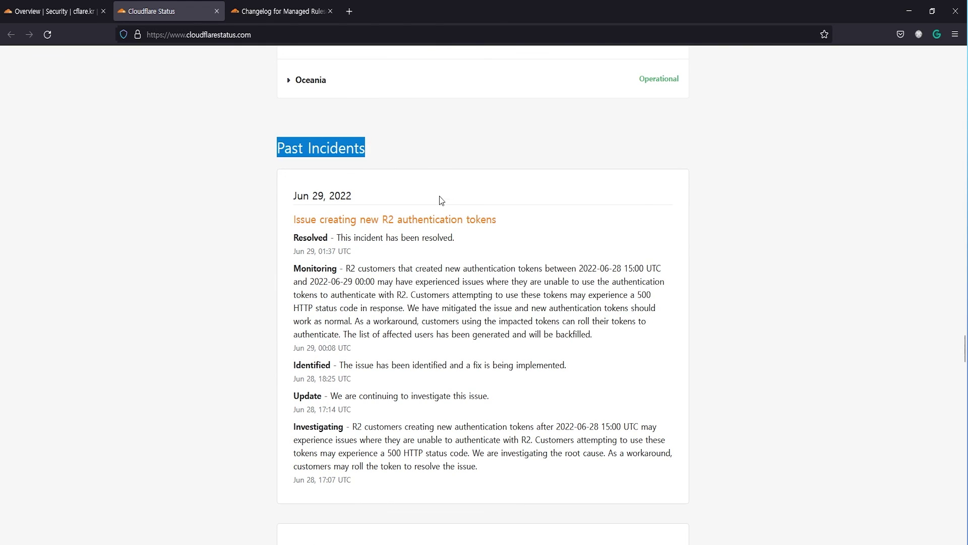